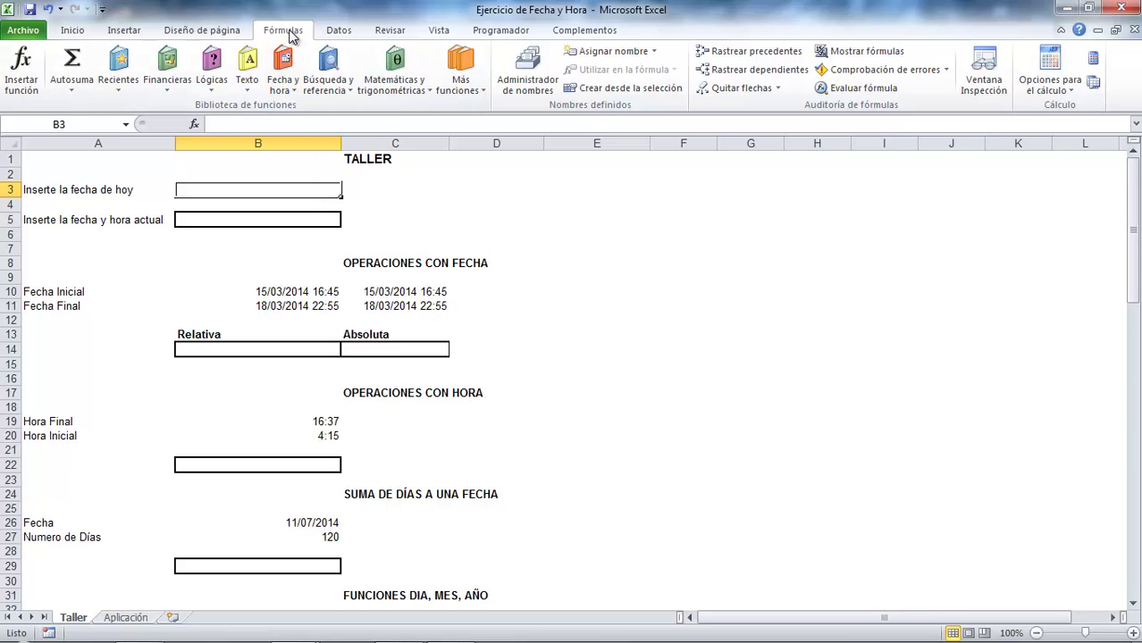
# Step: Insert the HOY date function in cell B3 for today's date
pyautogui.click(292, 79)
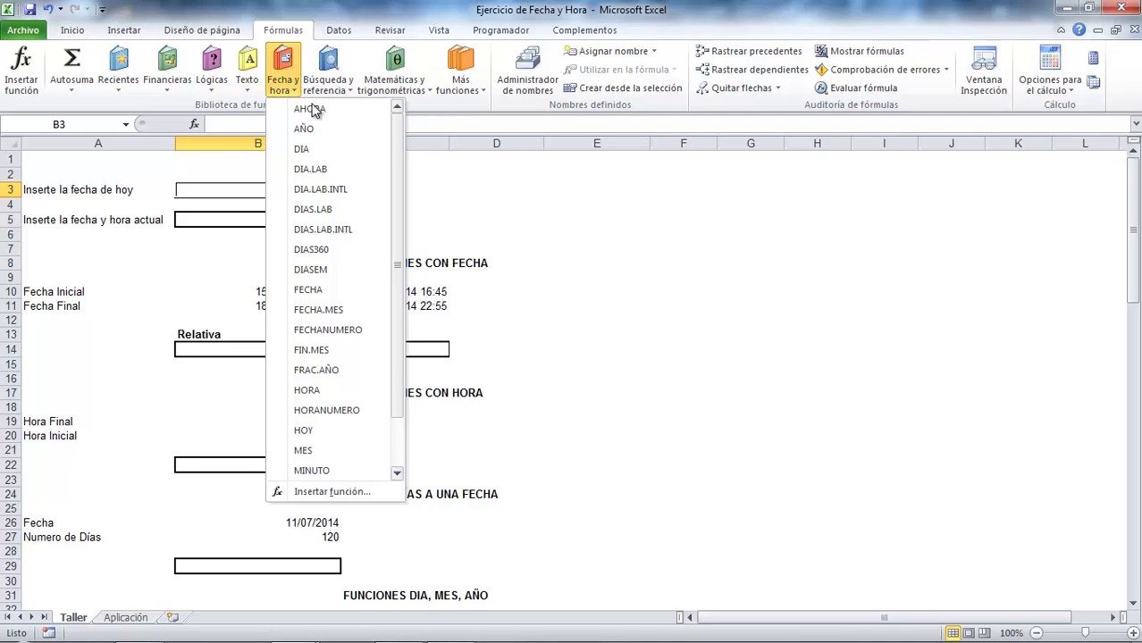
pyautogui.click(320, 431)
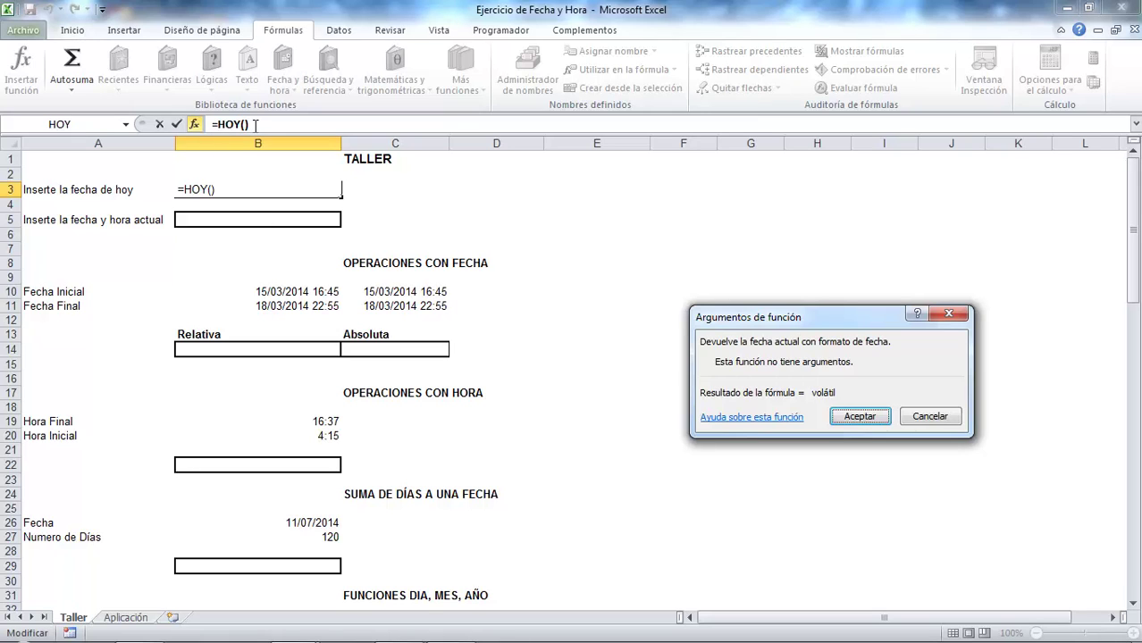
pyautogui.click(861, 418)
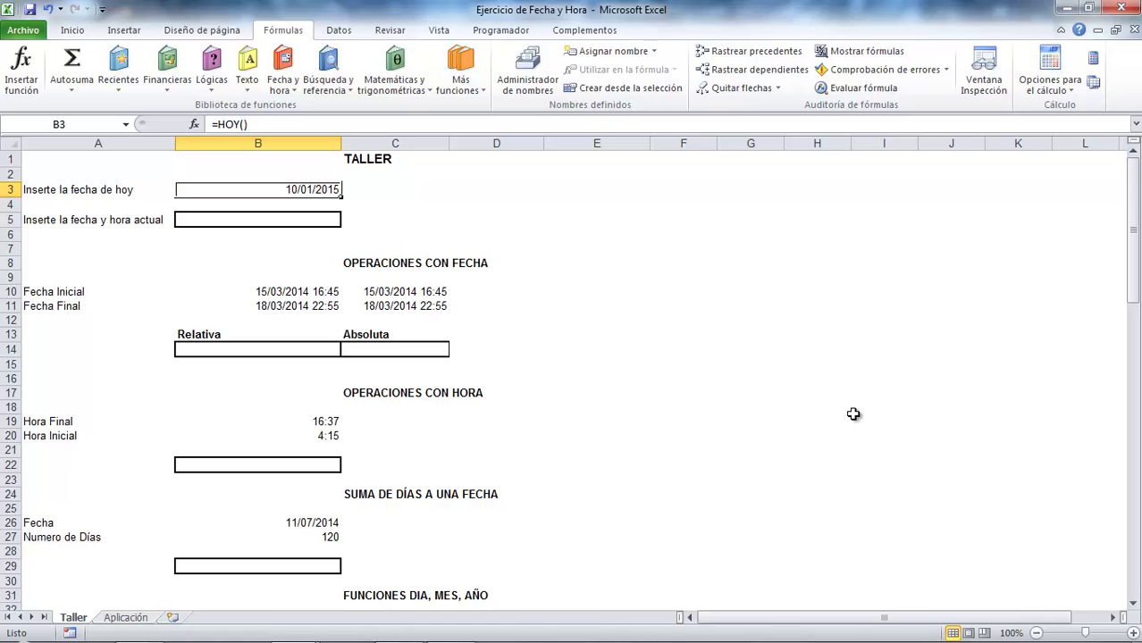
# Step: Insert the AHORA function in cell B5 for the current date and time
pyautogui.click(265, 221)
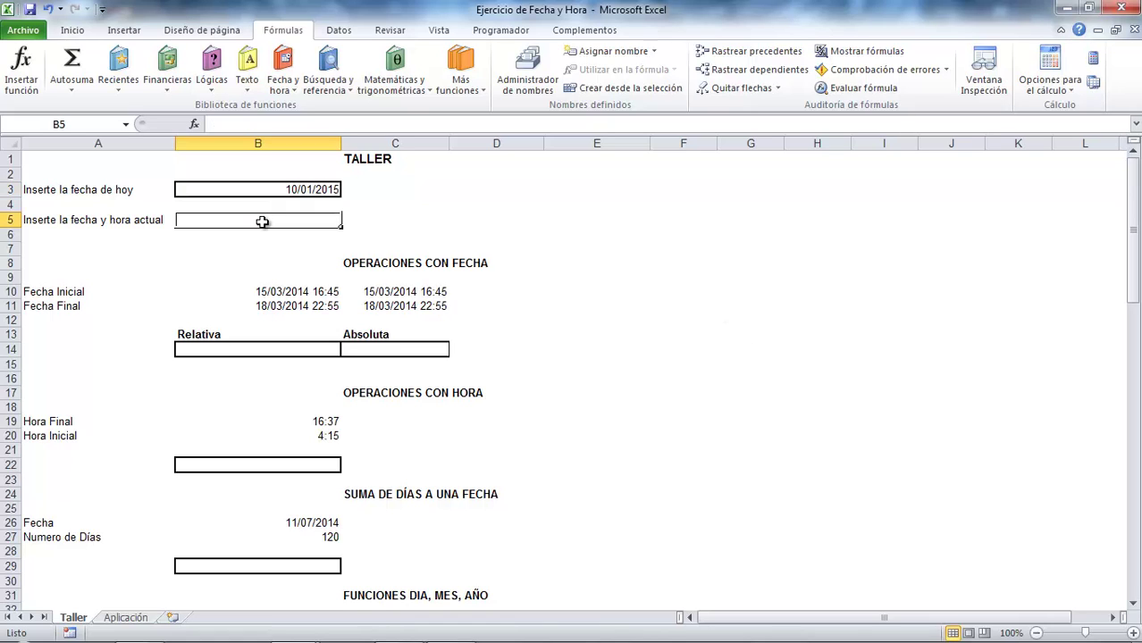
pyautogui.click(282, 72)
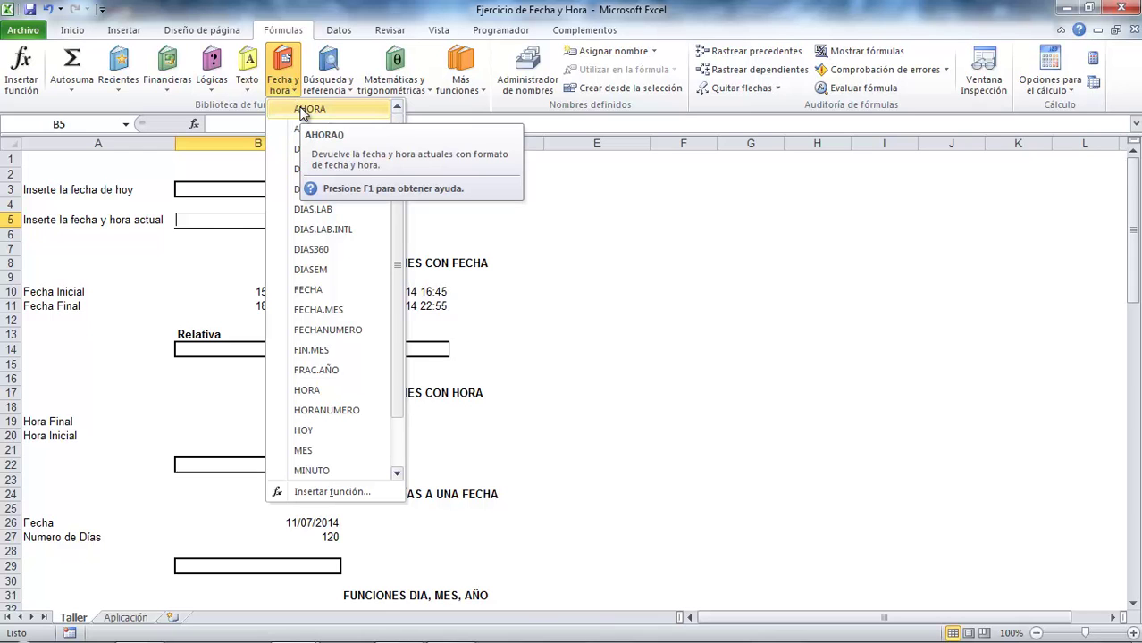
pyautogui.click(309, 109)
pyautogui.click(855, 413)
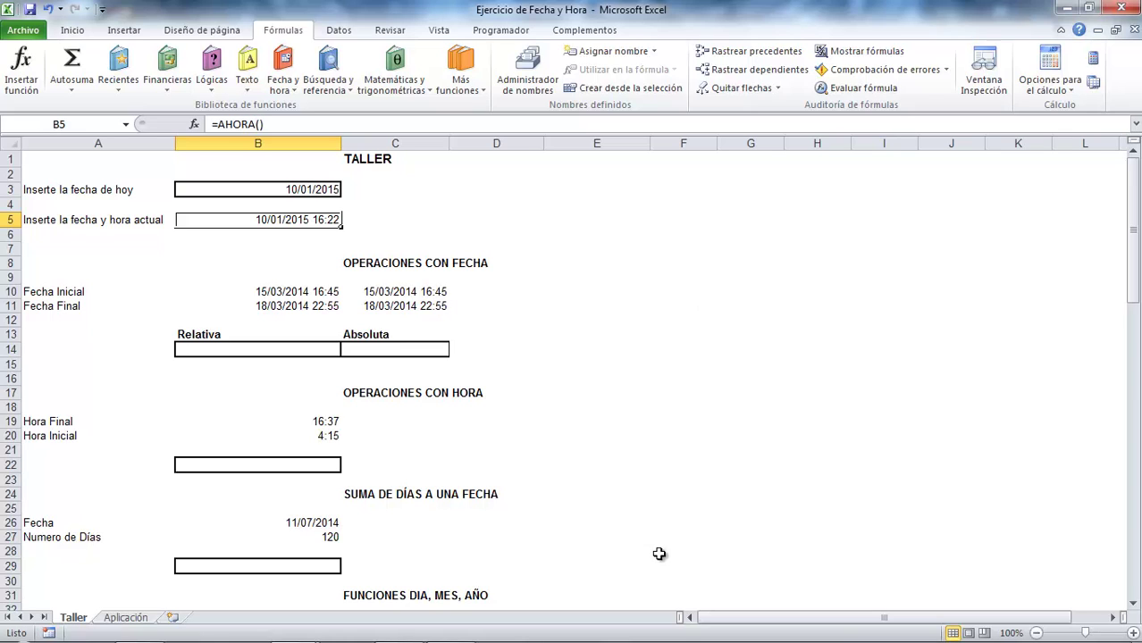
# Step: Close the exercise workbook keeping its changes, and reopen it through the FECHAS Y HORA link in the Presentacion Intermedio workbook
pyautogui.moveTo(665, 640)
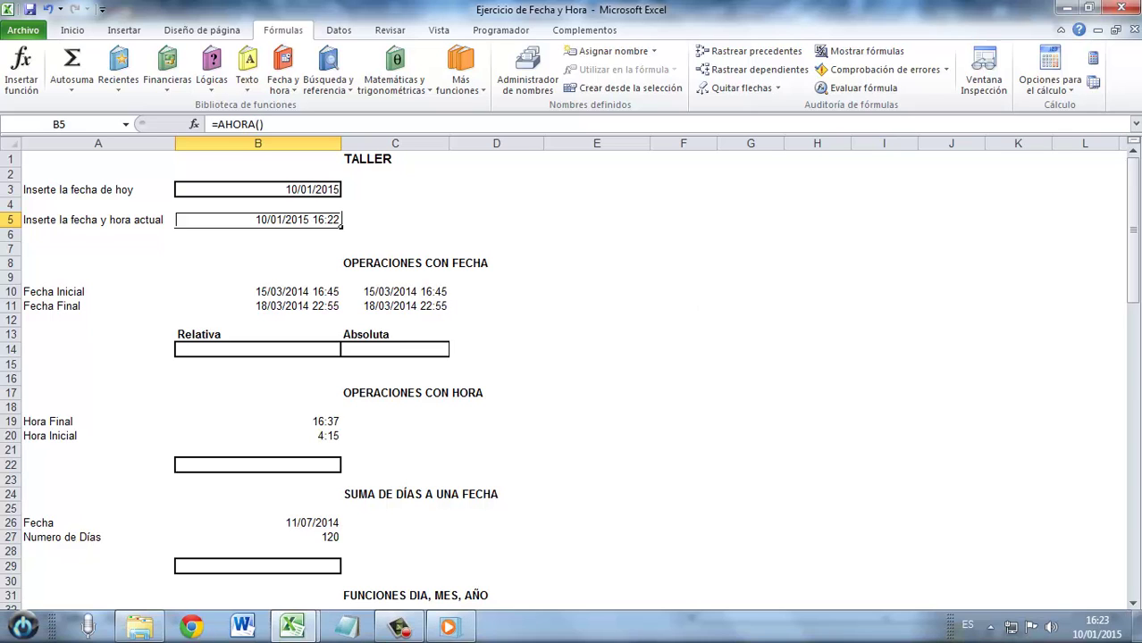
pyautogui.click(1136, 9)
pyautogui.click(498, 360)
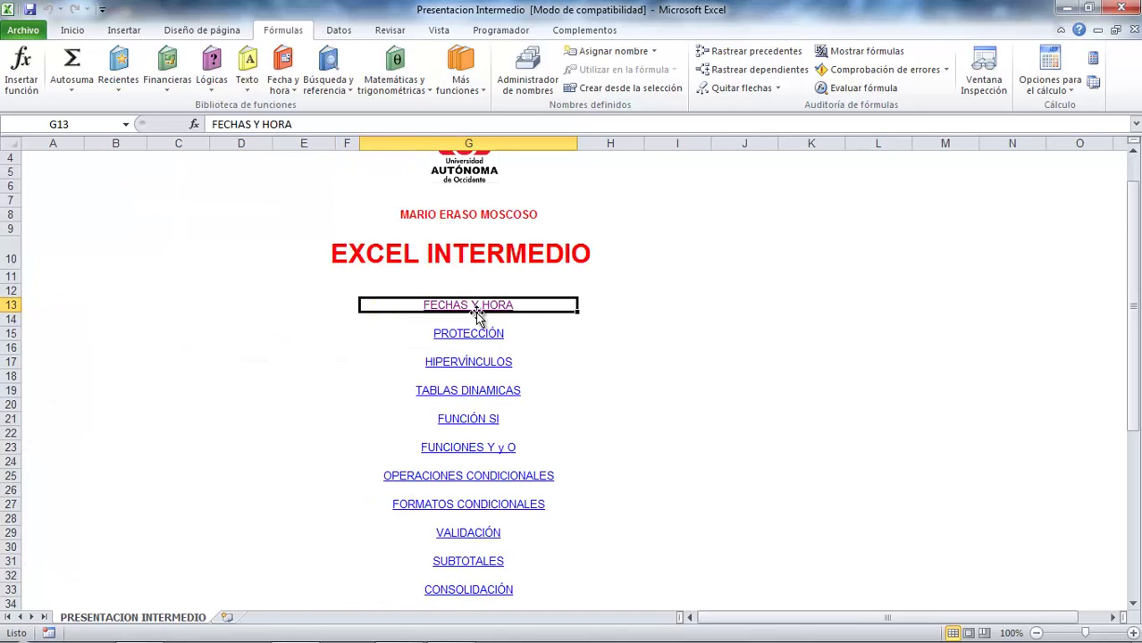
pyautogui.click(470, 310)
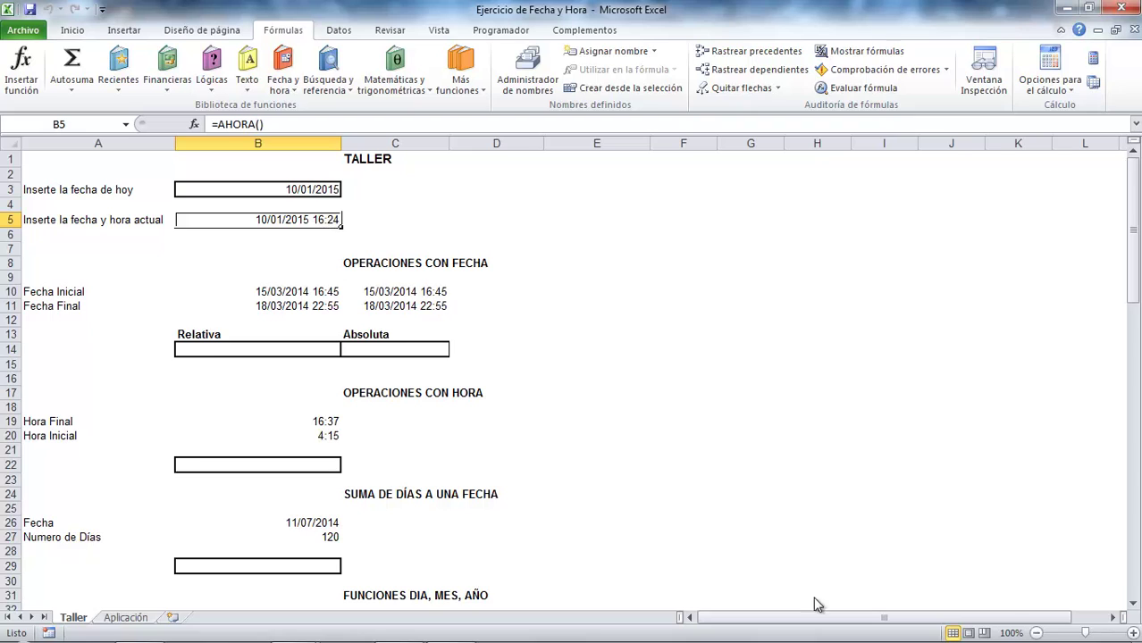
pyautogui.moveTo(958, 641)
# Step: Calculate the Relativa difference between the final and initial dates in B14 with the formula =B11-B10
pyautogui.click(262, 351)
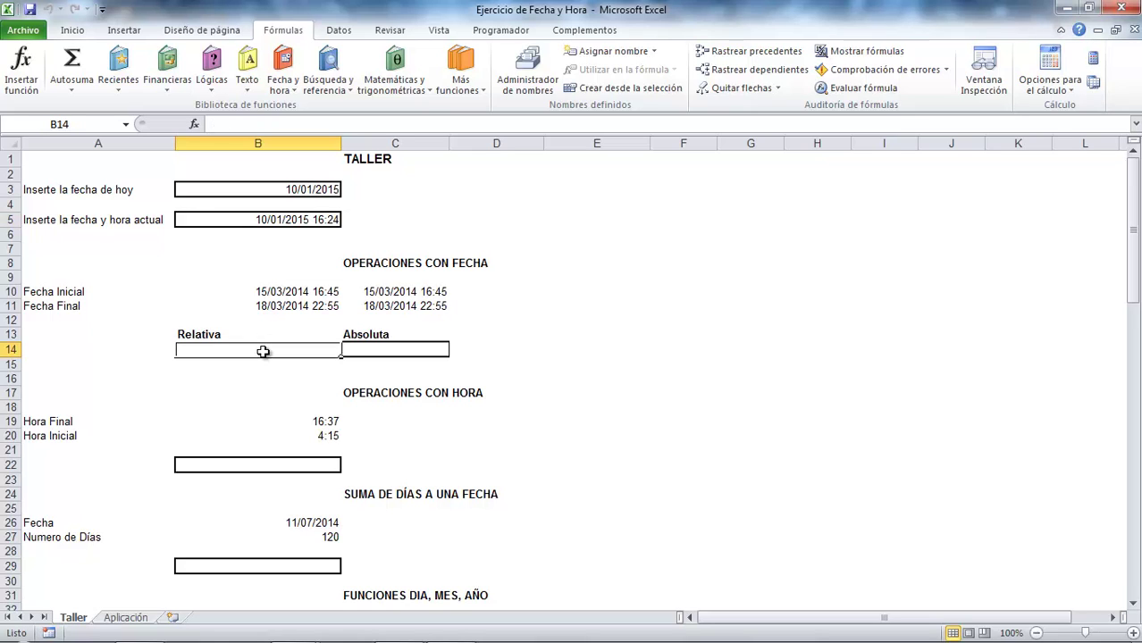
pyautogui.write('=')
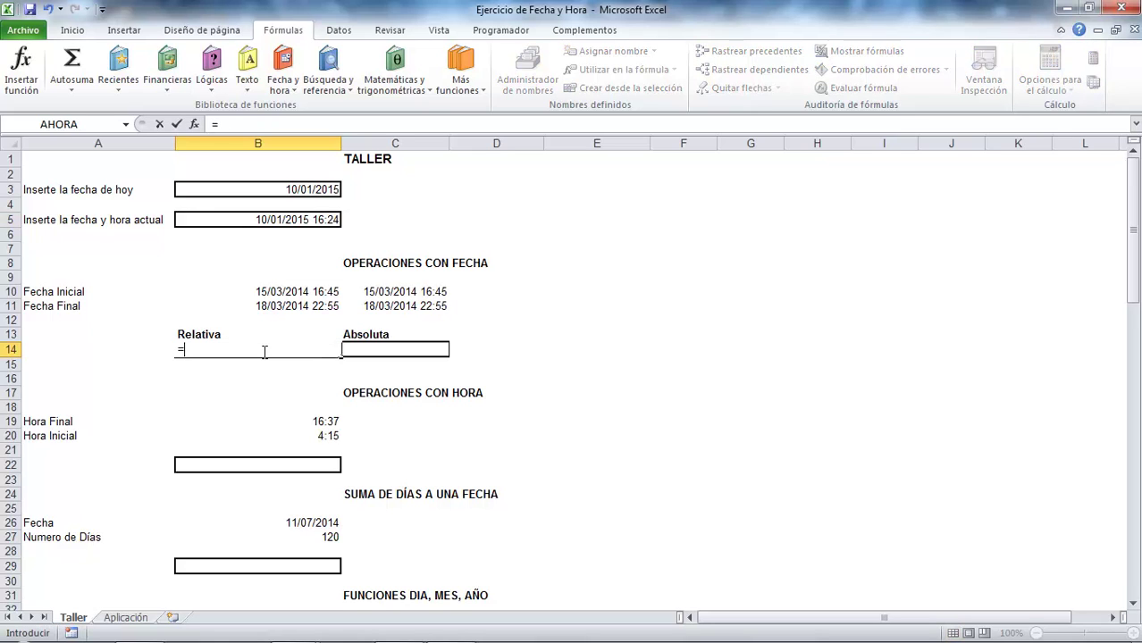
pyautogui.click(277, 307)
pyautogui.write('-')
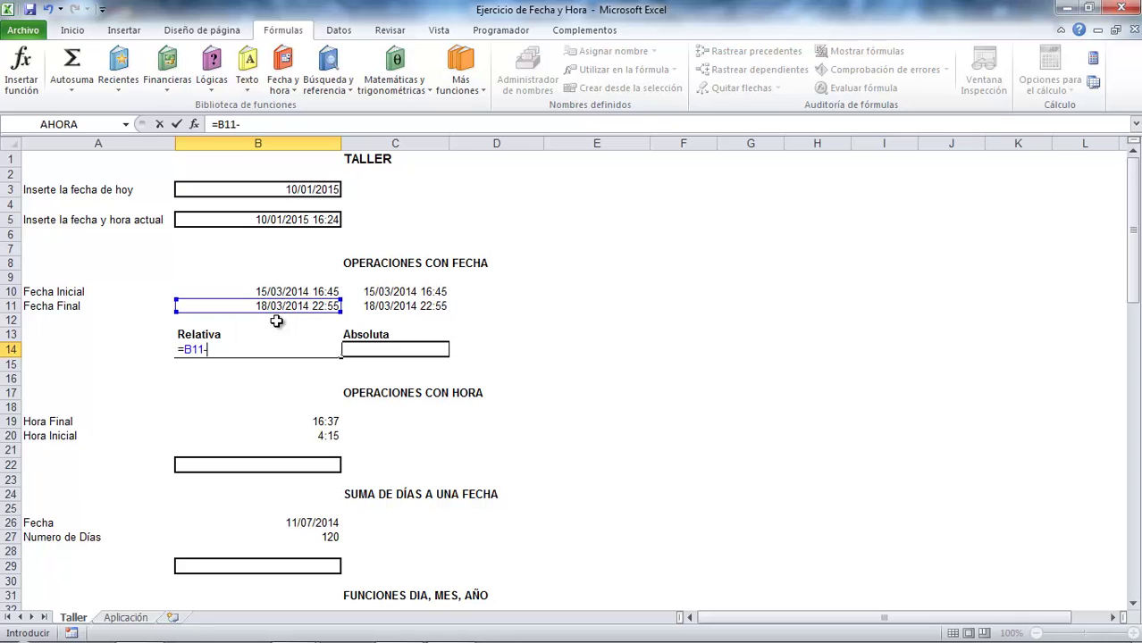
pyautogui.click(284, 292)
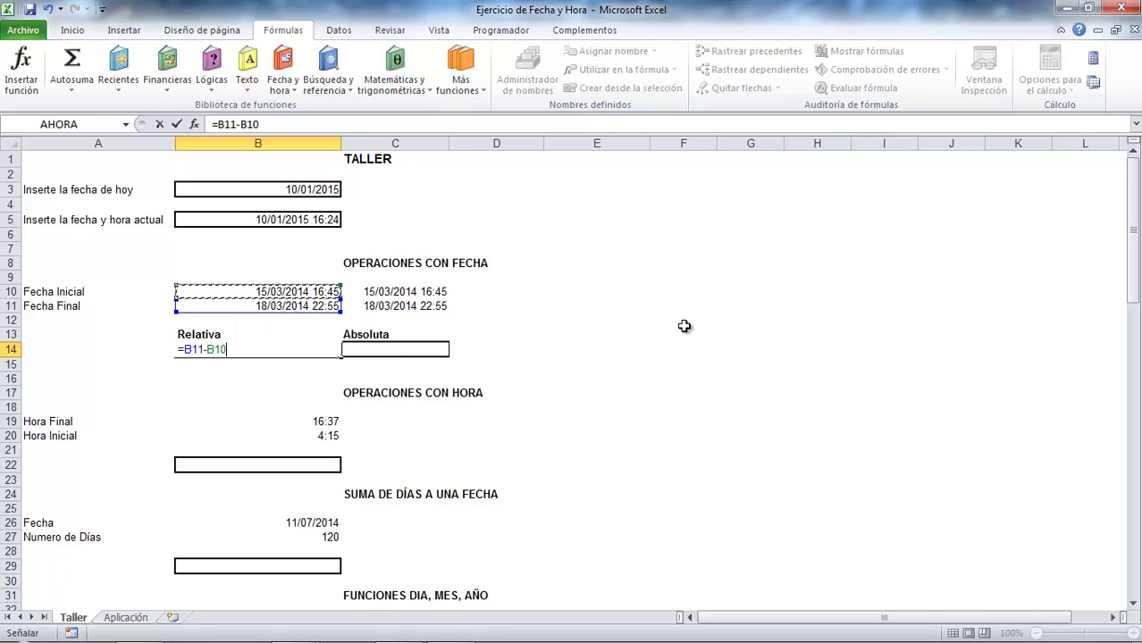
pyautogui.hotkey('ctrl', 'Return')
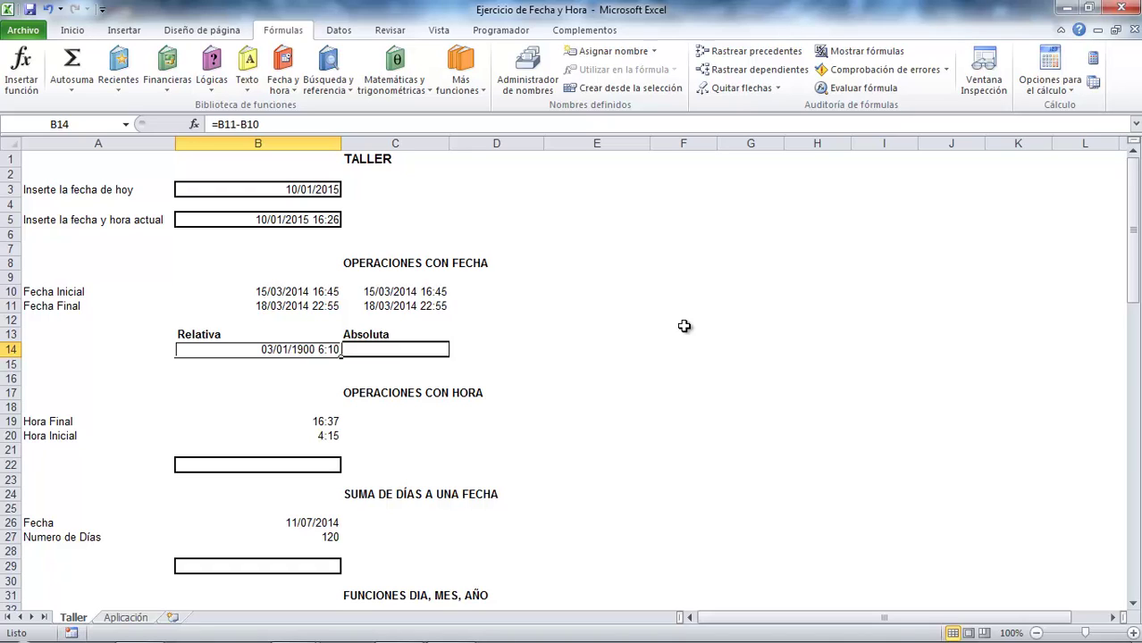
# Step: Format the Relativa result in B14 with the custom number format h:mm:ss
pyautogui.rightClick(269, 351)
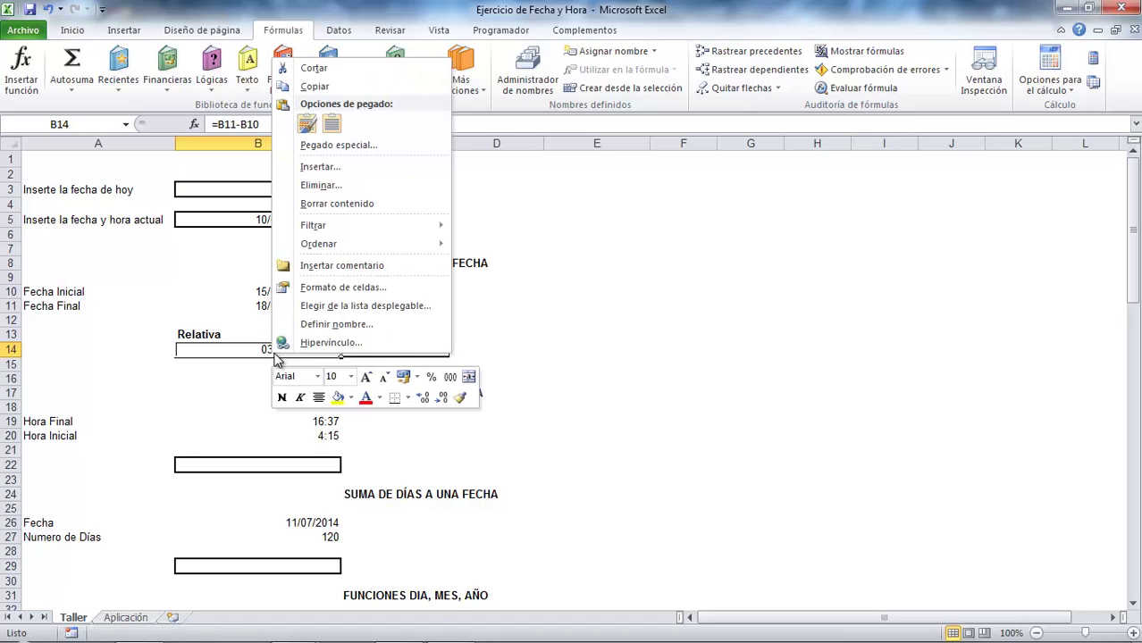
pyautogui.click(346, 288)
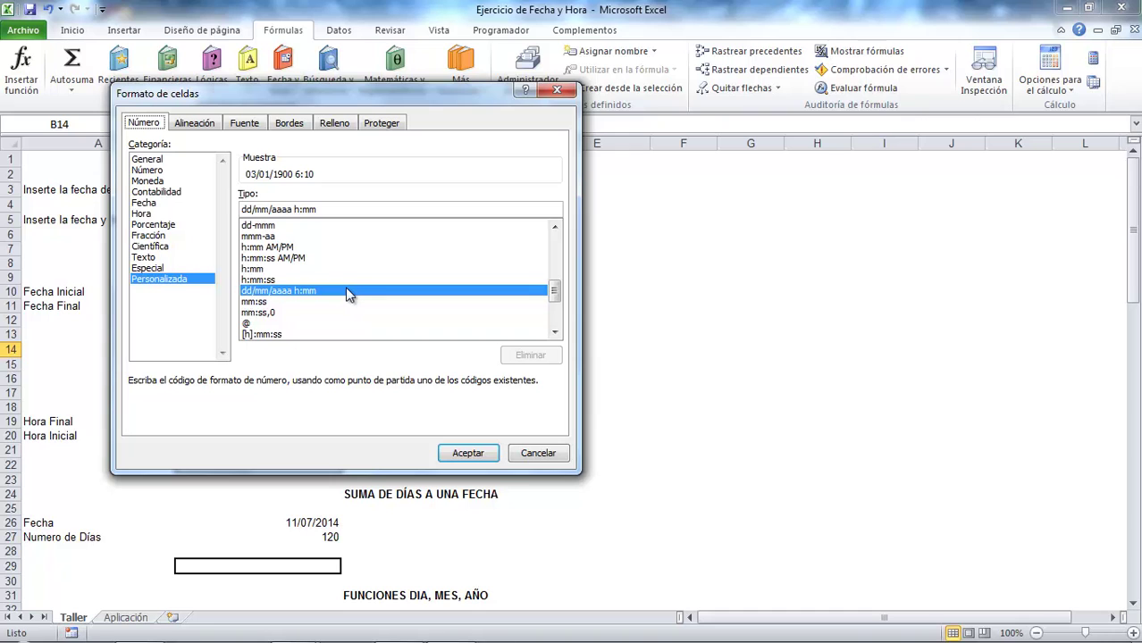
pyautogui.moveTo(379, 102); pyautogui.dragTo(843, 156)
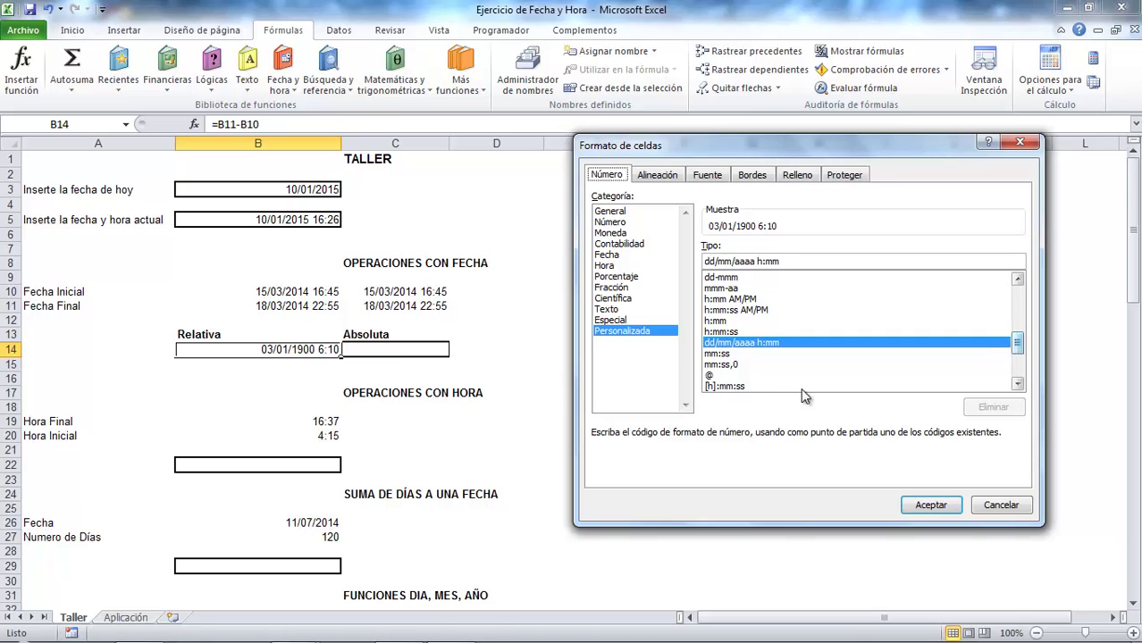
pyautogui.click(740, 386)
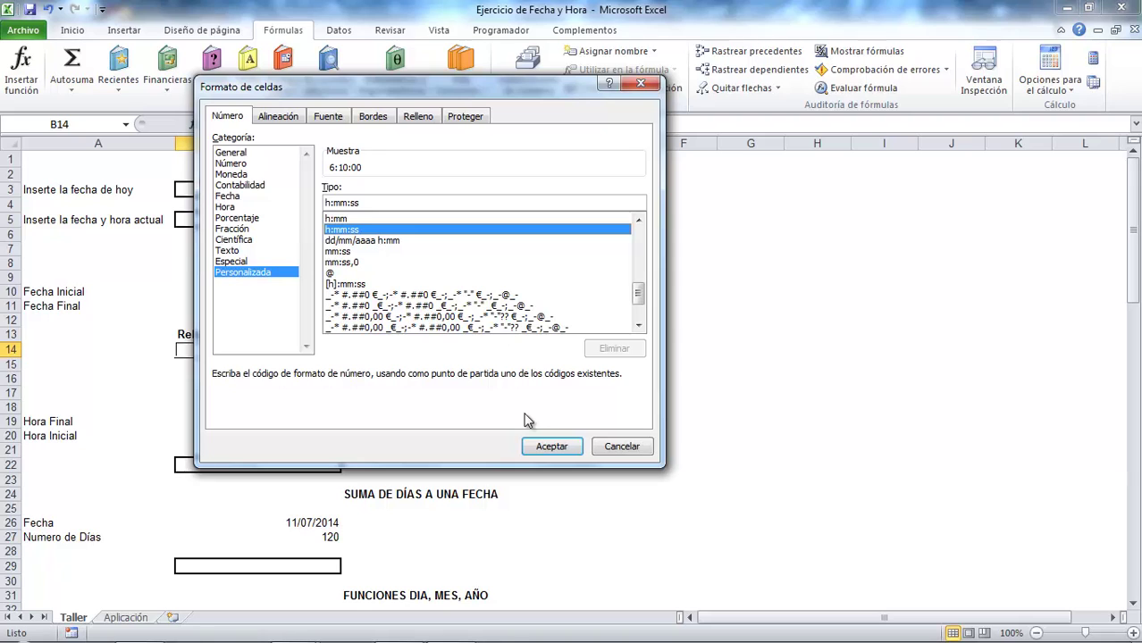
pyautogui.click(547, 446)
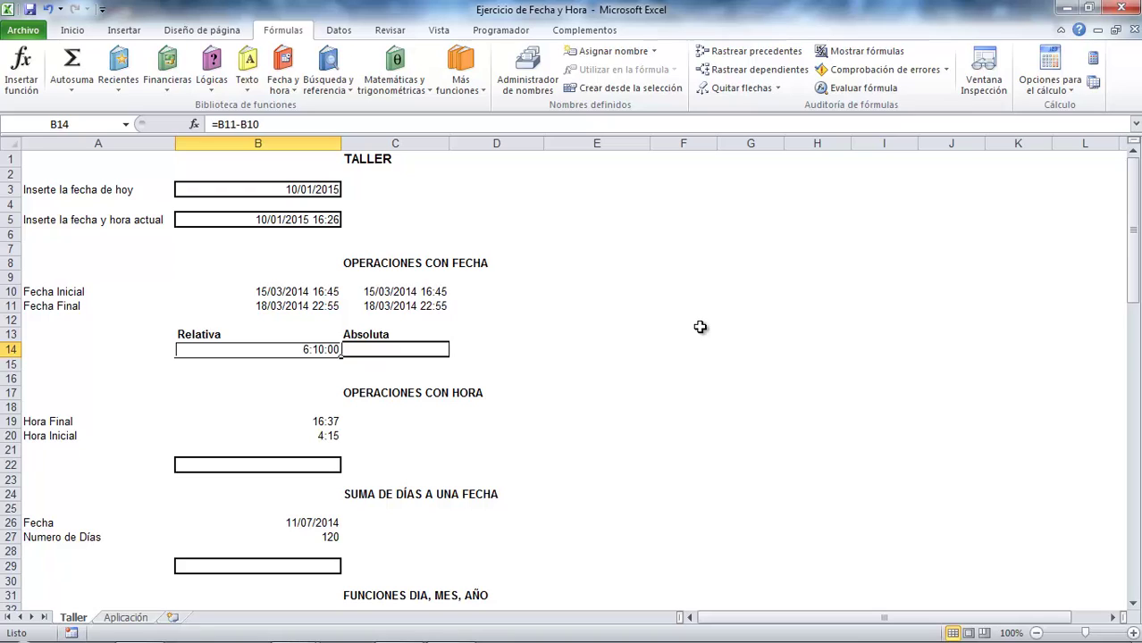
# Step: Try the formula =C11-C10 for the Absoluta difference in C14, and undo the entry
pyautogui.click(393, 352)
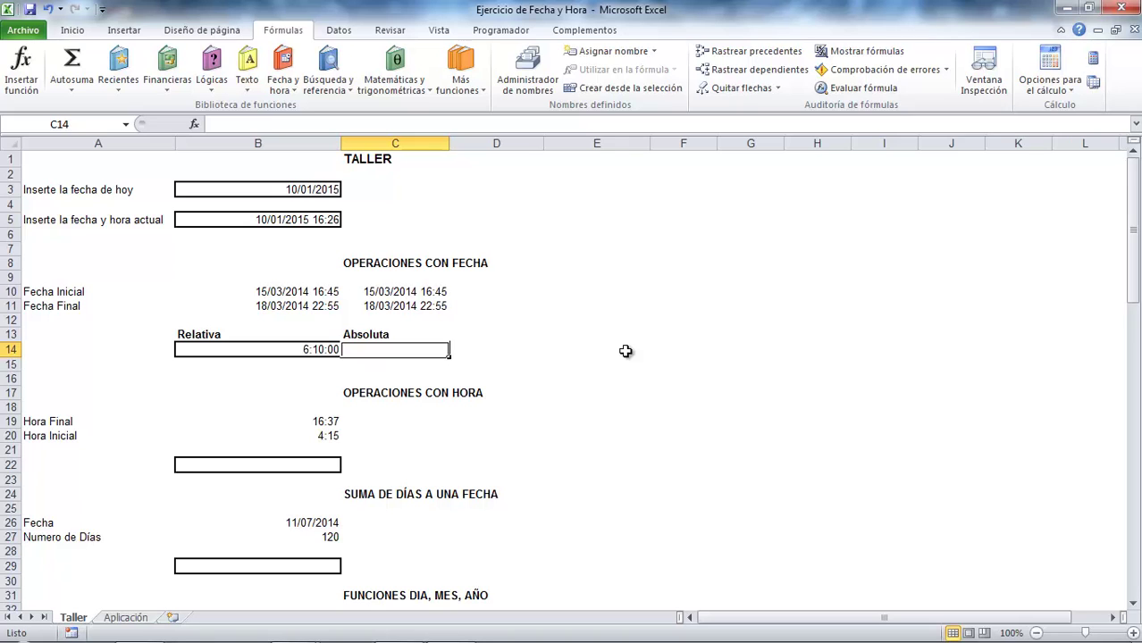
pyautogui.write('=')
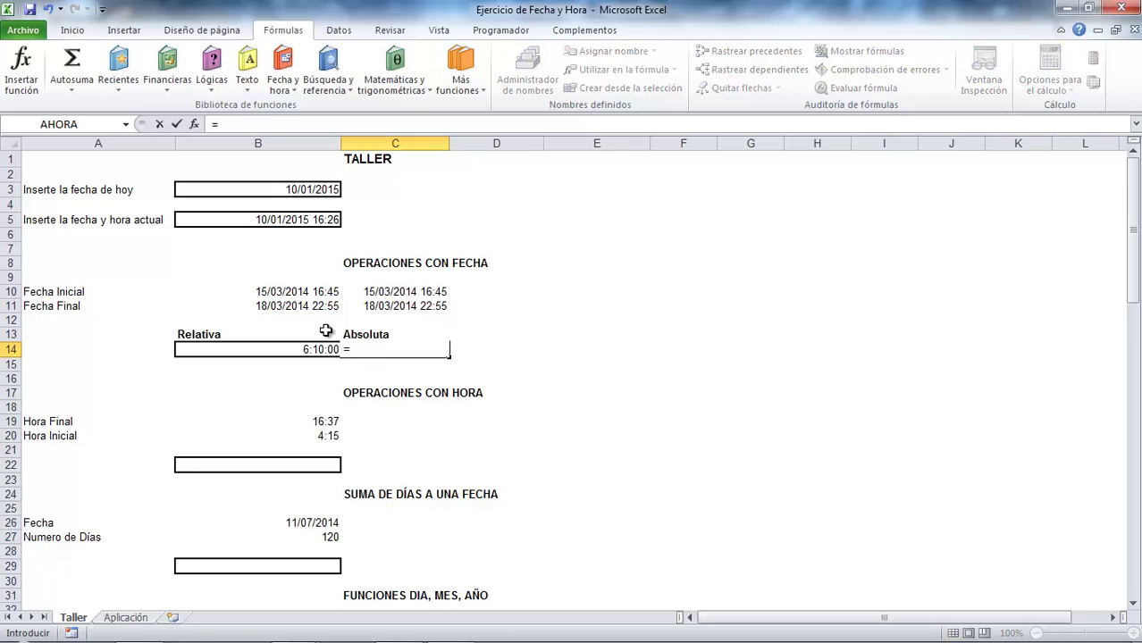
pyautogui.click(411, 308)
pyautogui.write('-')
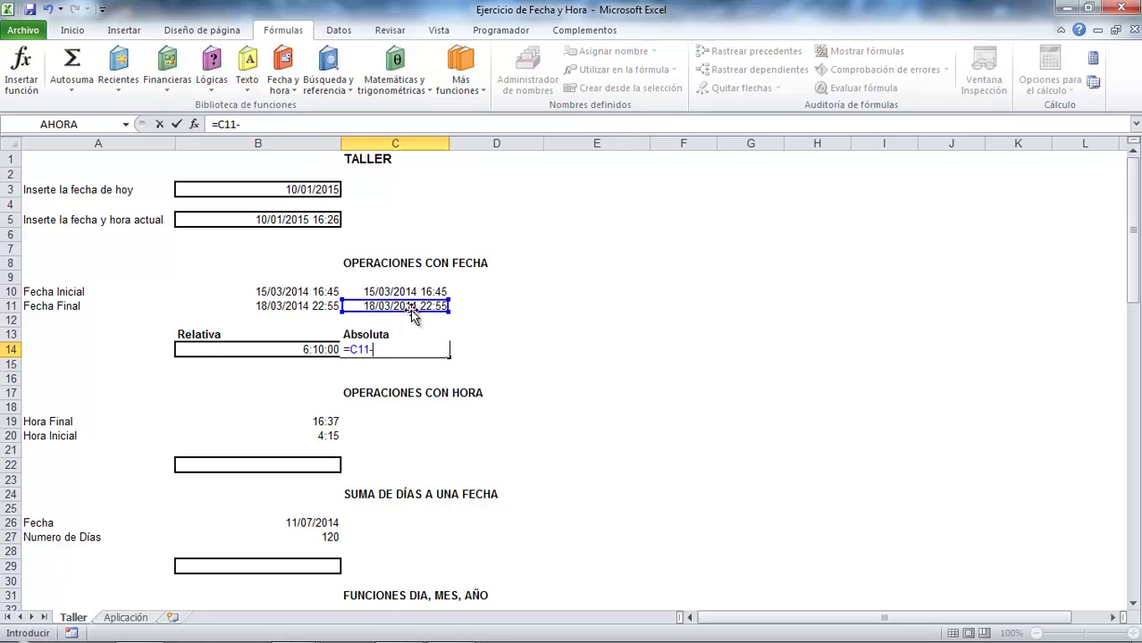
pyautogui.click(406, 292)
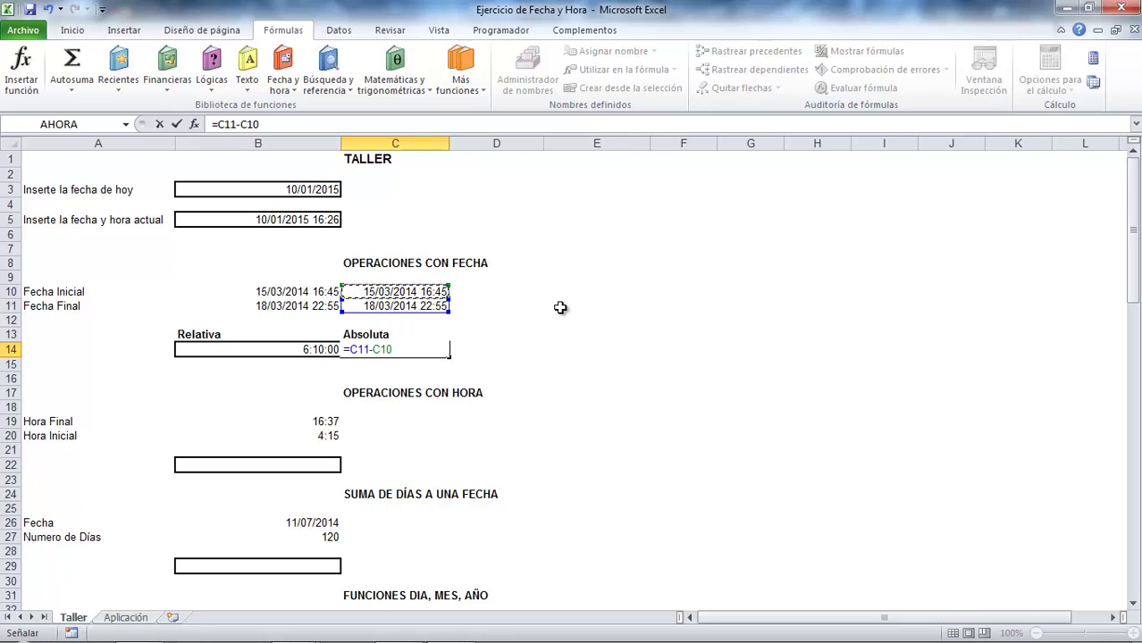
pyautogui.press('Return')
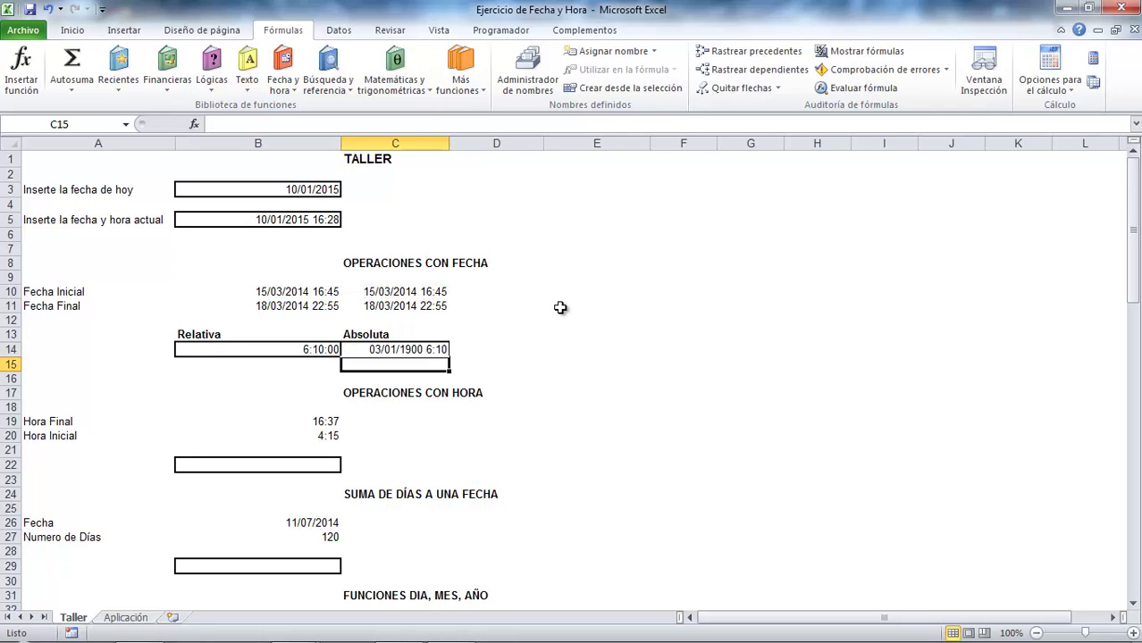
pyautogui.hotkey('ctrl', 'z')
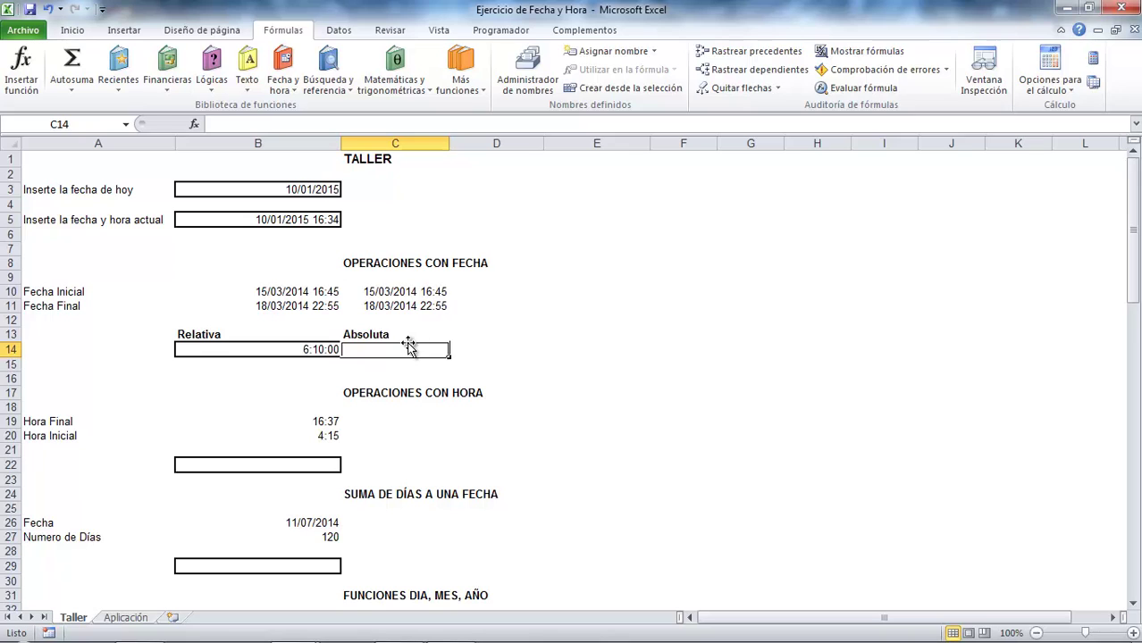
# Step: Calculate the Absoluta difference between the final and initial dates in C14 with the formula =C11-C10
pyautogui.write('=')
pyautogui.click(406, 306)
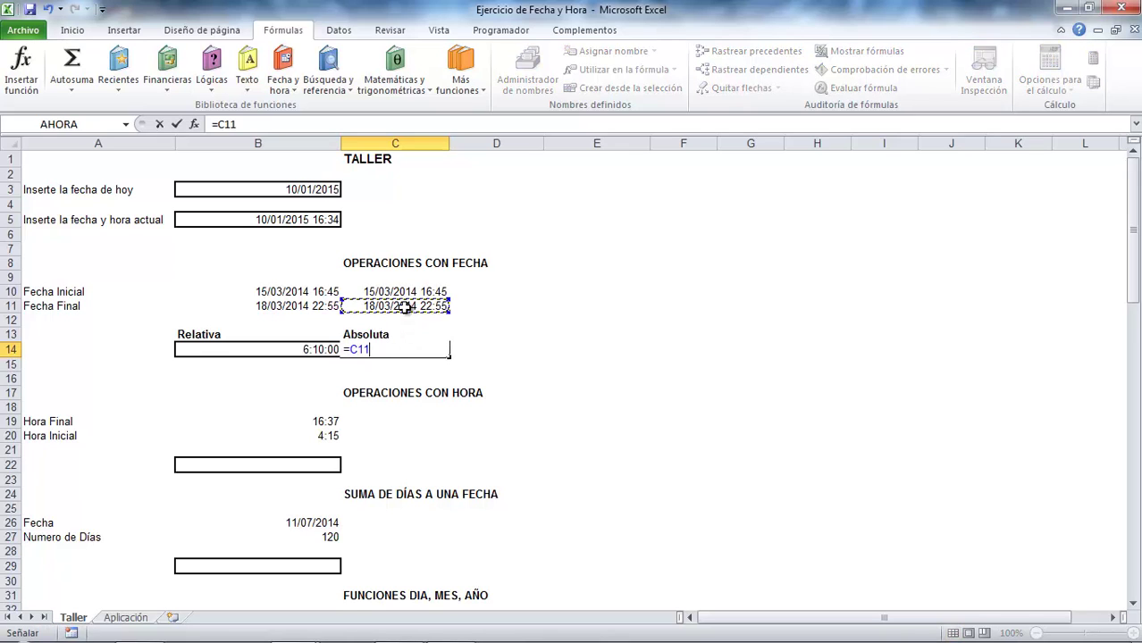
pyautogui.write('-')
pyautogui.click(426, 292)
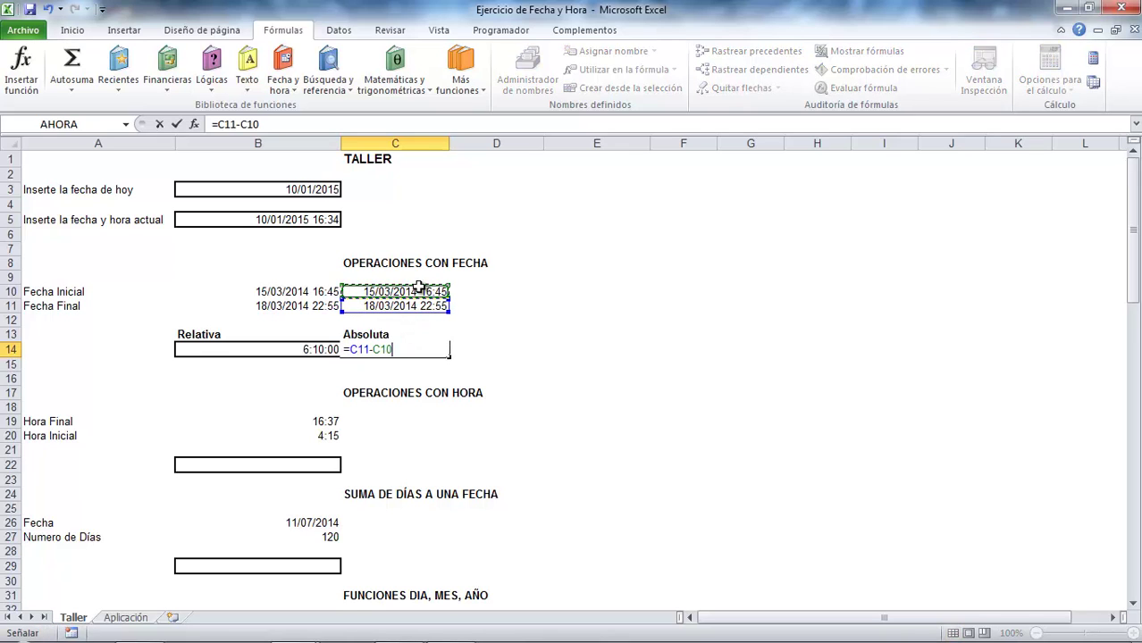
pyautogui.press('Return')
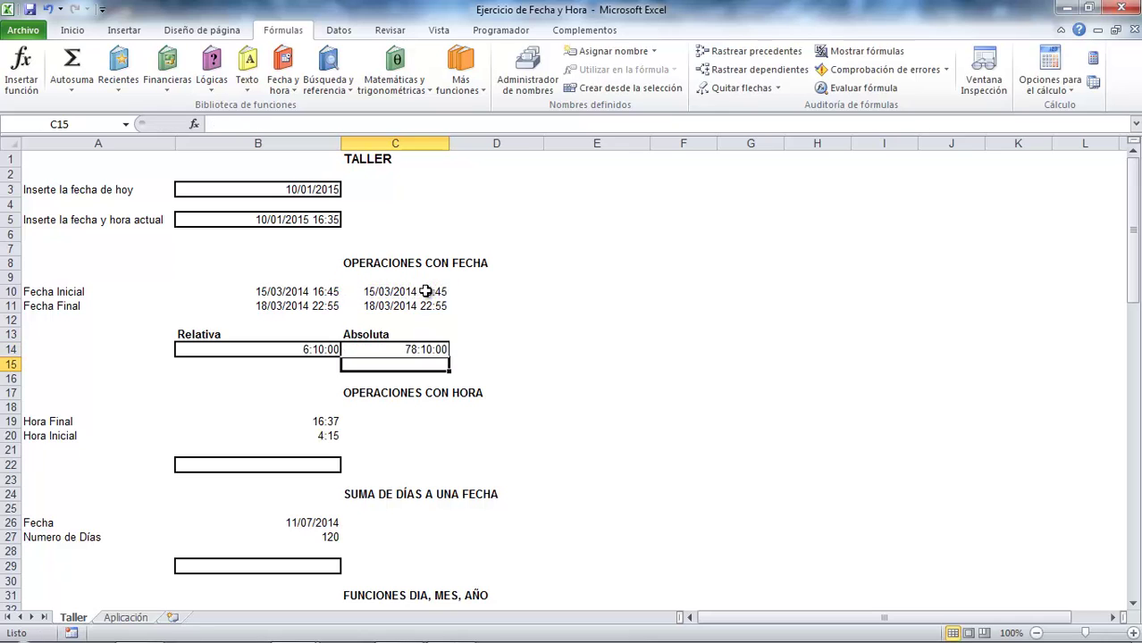
# Step: Apply the custom number format [h]:mm:ss to the Absoluta result in C14
pyautogui.click(402, 349)
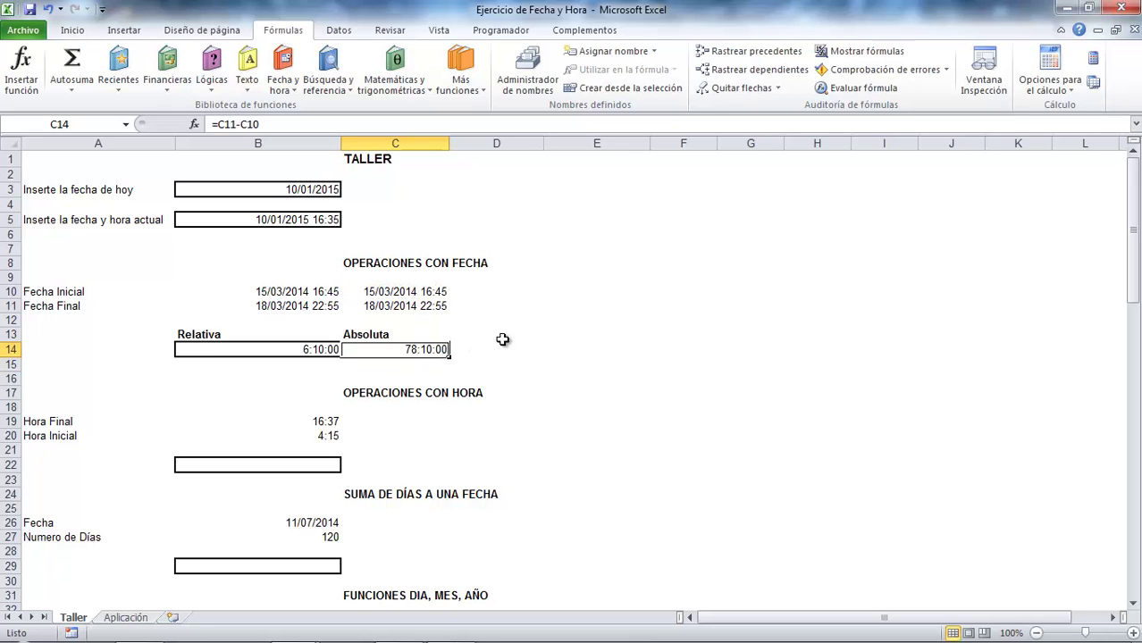
pyautogui.rightClick(435, 349)
pyautogui.click(494, 284)
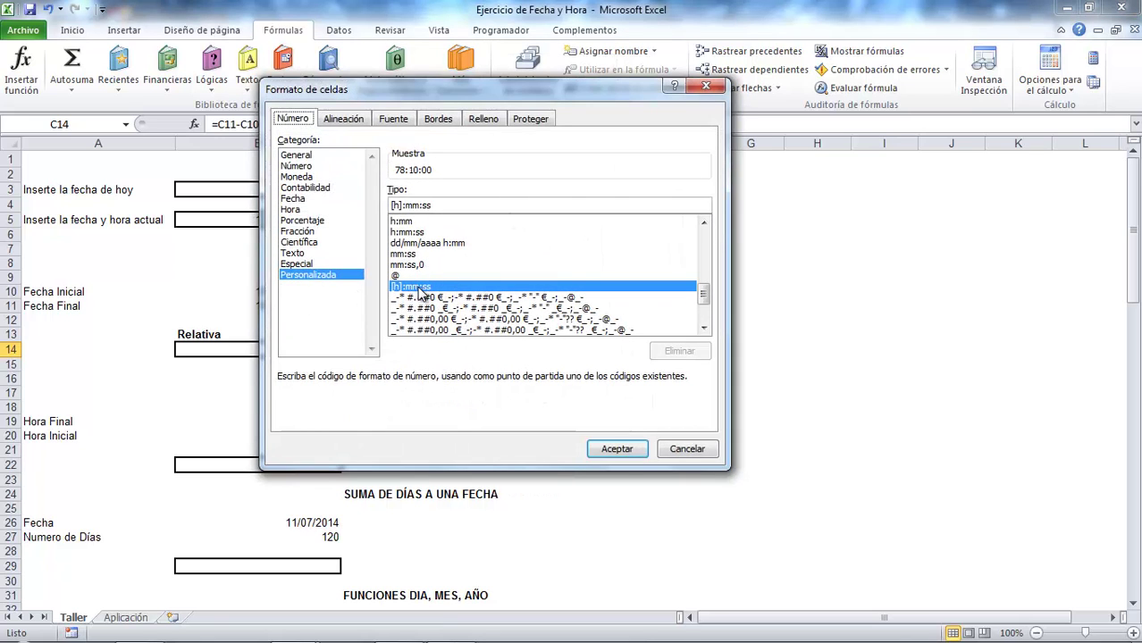
pyautogui.click(612, 447)
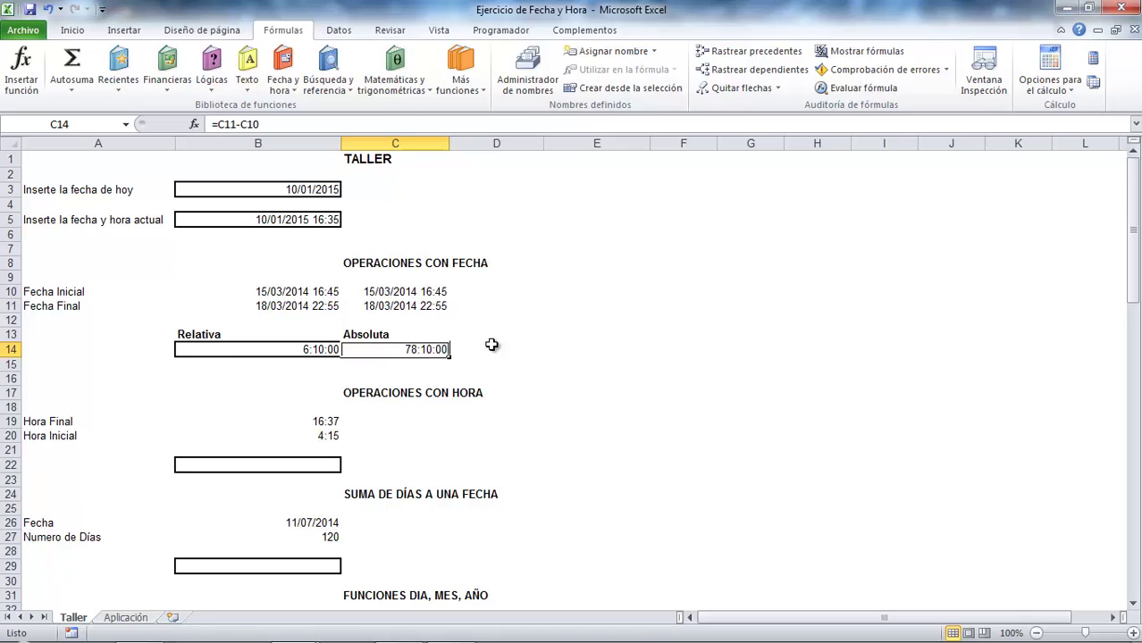
pyautogui.click(583, 420)
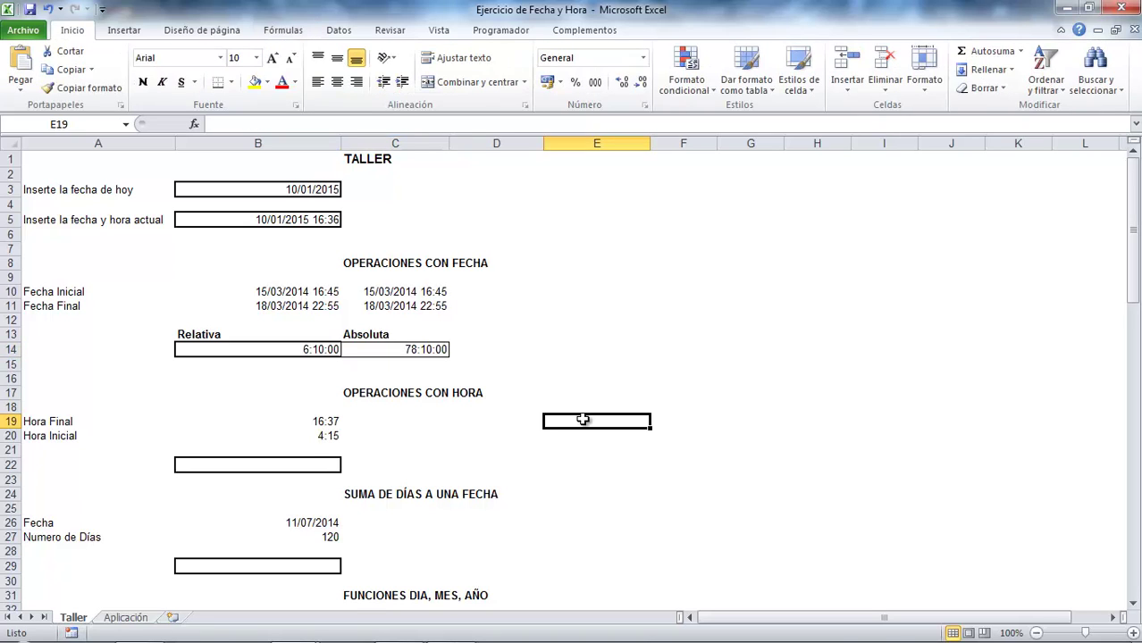
pyautogui.click(506, 442)
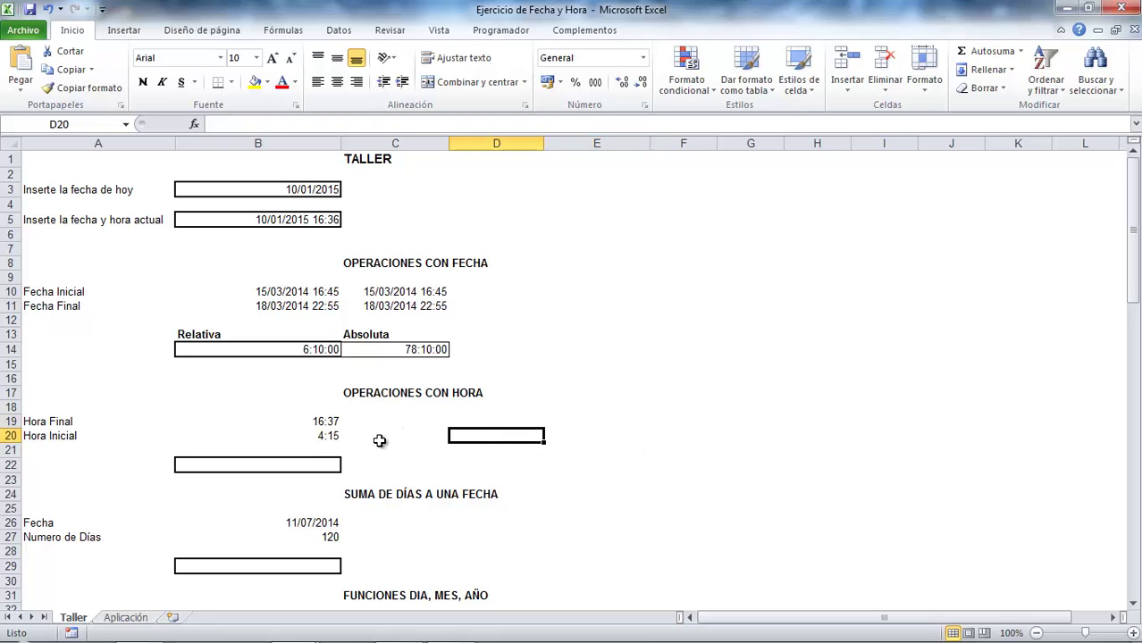
pyautogui.scroll(-3, 380, 440)
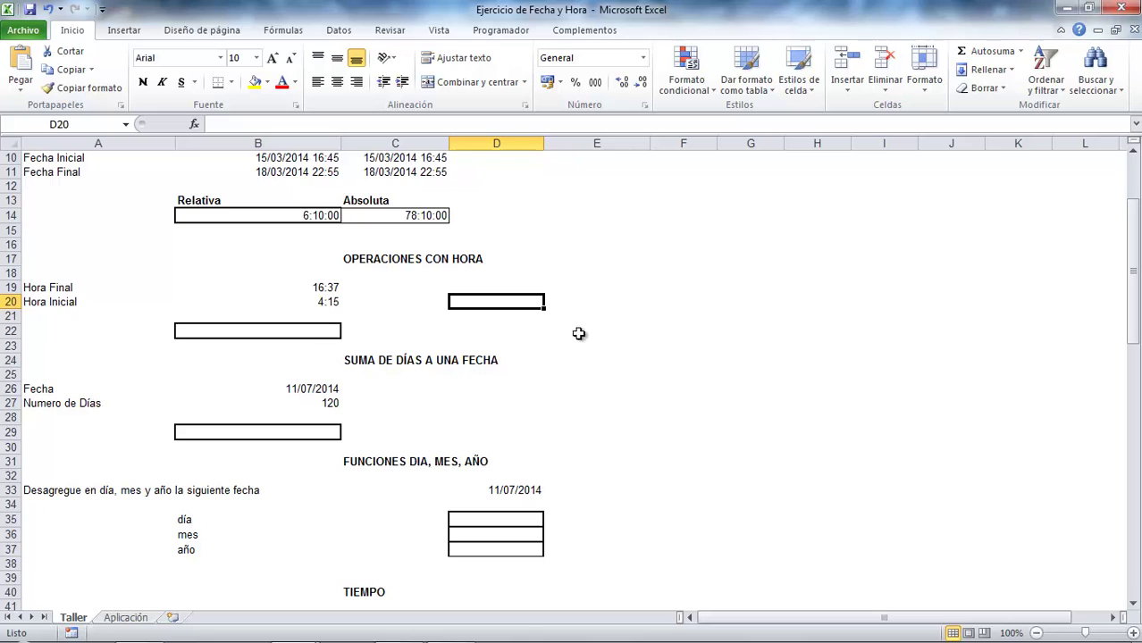
pyautogui.click(636, 314)
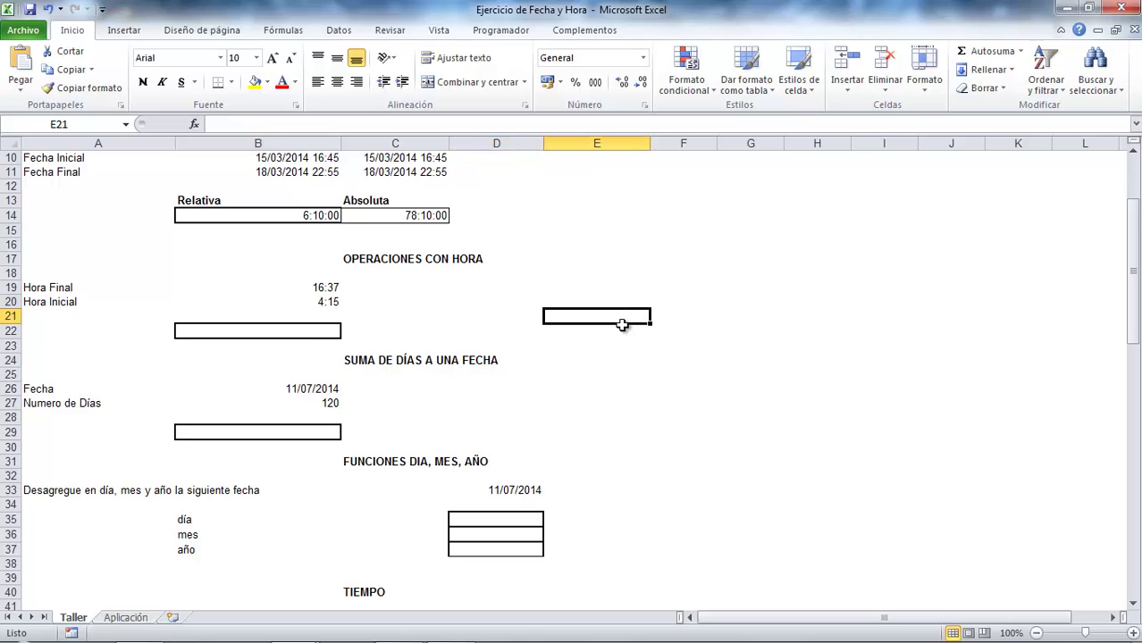
# Step: Calculate the difference between Hora Final and Hora Inicial in B22 with the formula =B19-B20
pyautogui.click(290, 333)
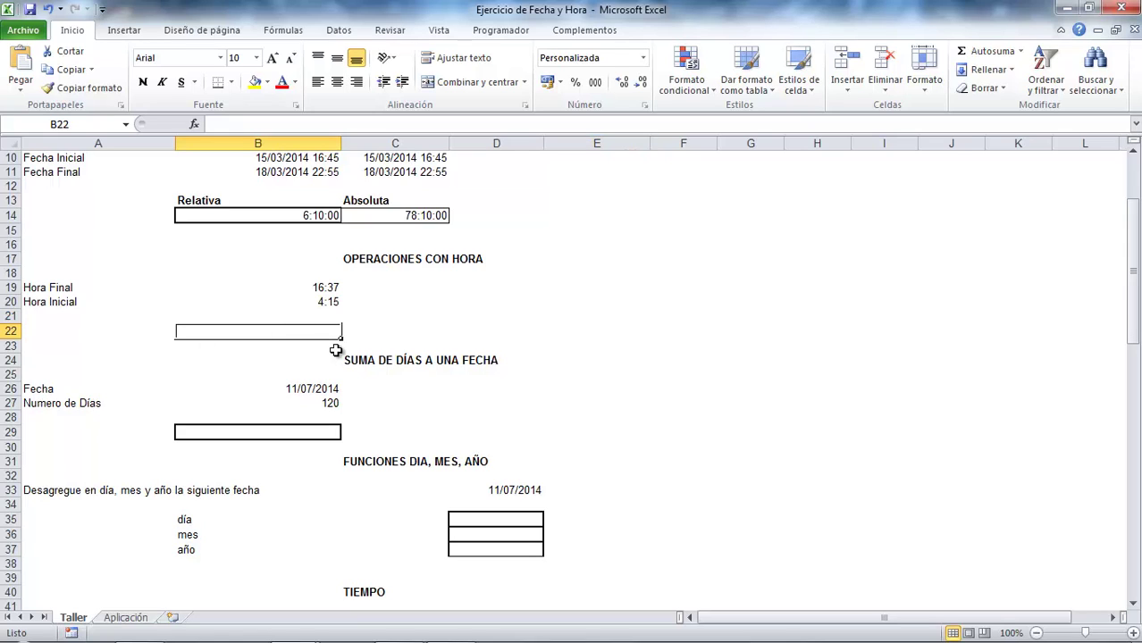
pyautogui.write('=')
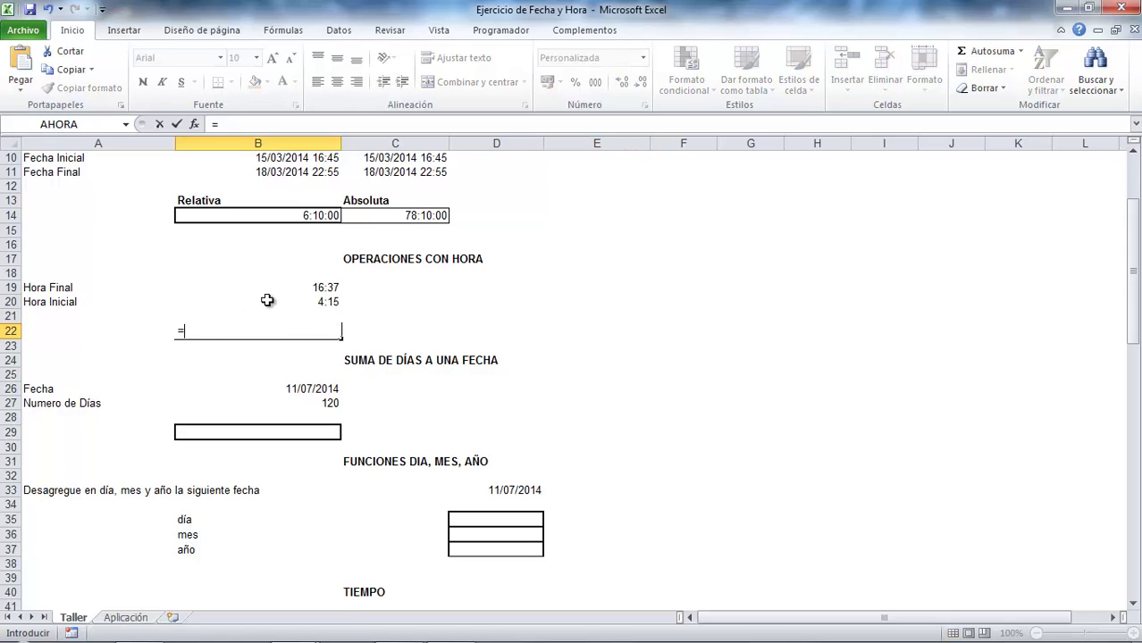
pyautogui.click(305, 290)
pyautogui.write('-')
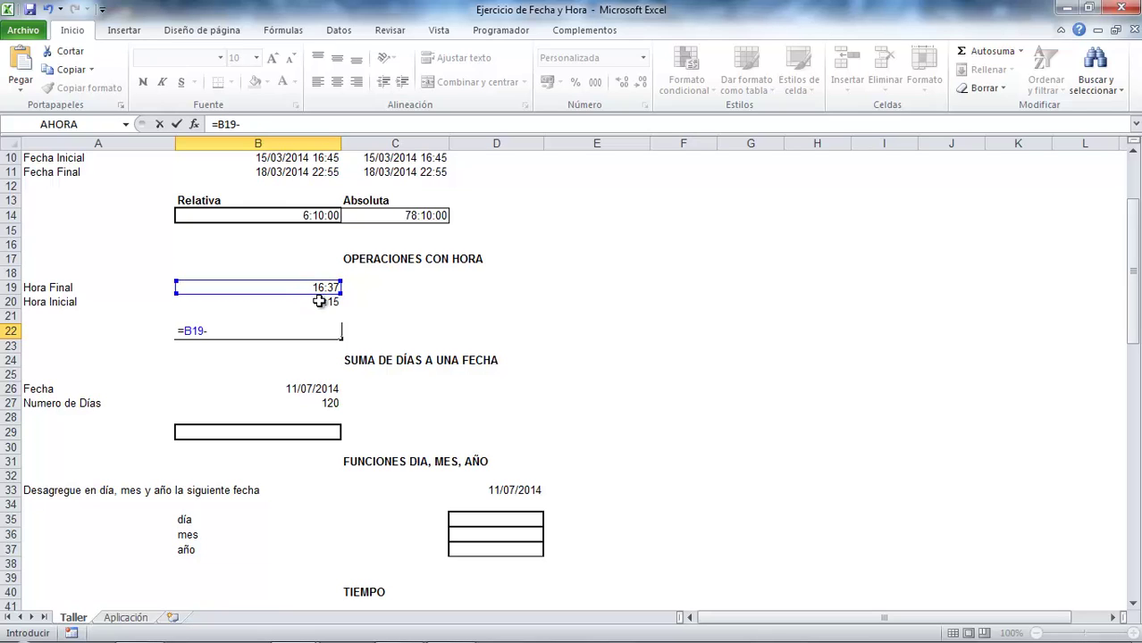
pyautogui.click(326, 302)
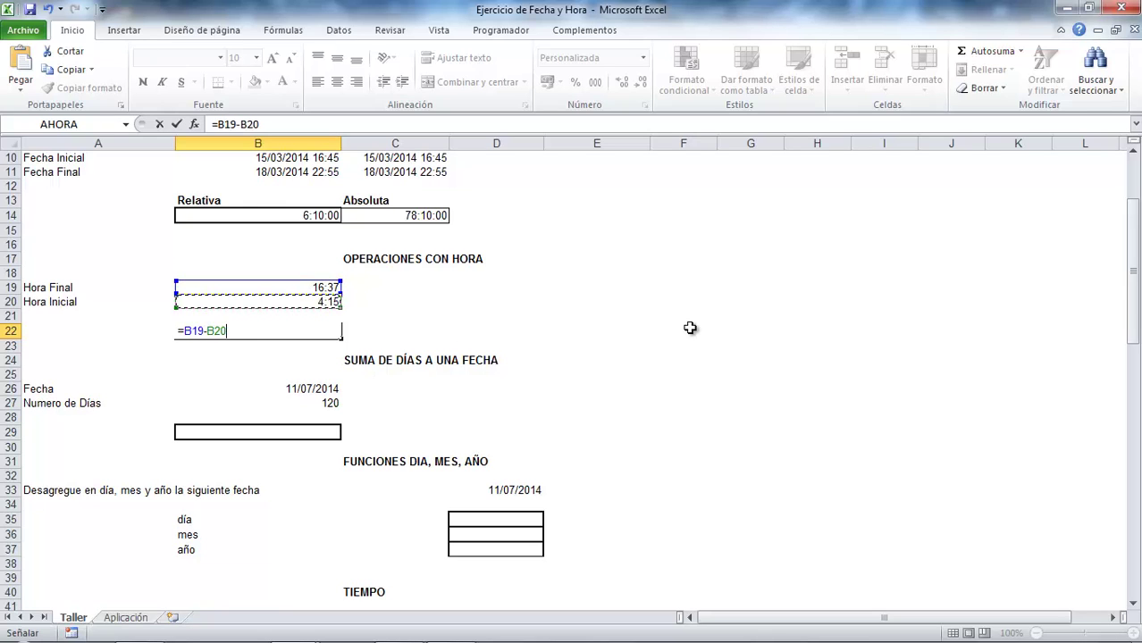
pyautogui.press('Return')
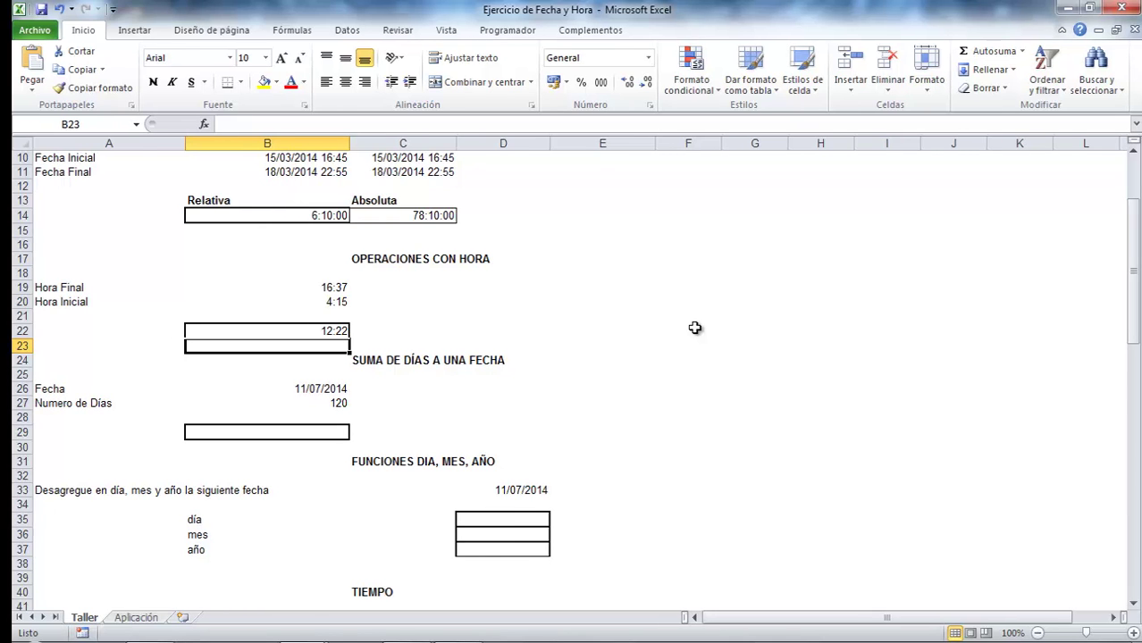
# Step: Add the number of days to the date under SUMA DE DÍAS A UNA FECHA in B29 with the formula =B26+B27
pyautogui.click(325, 430)
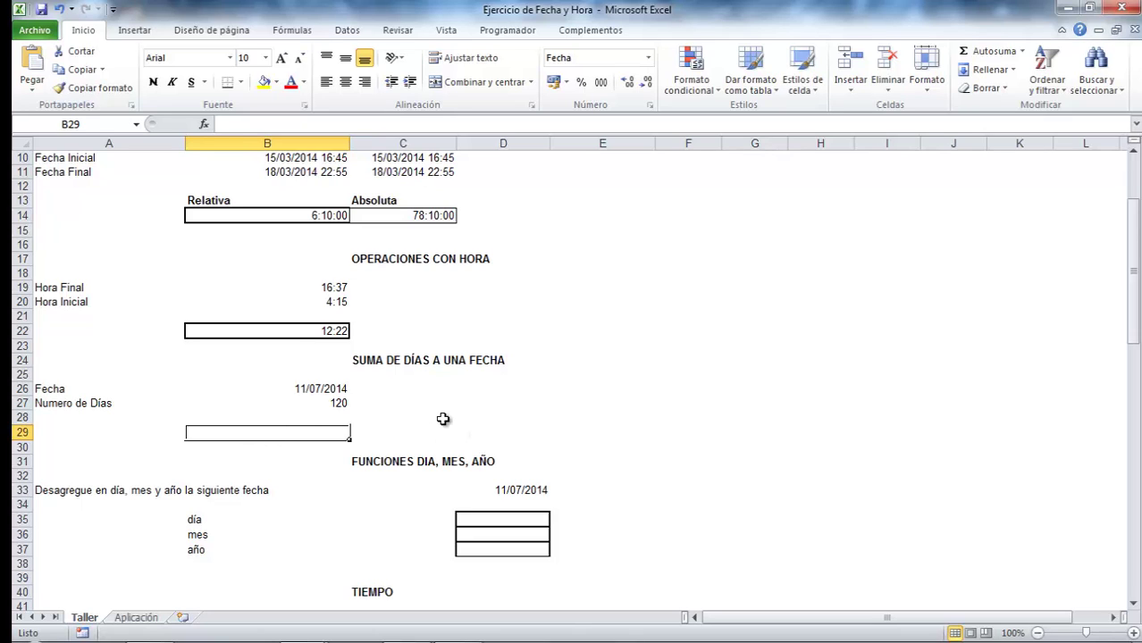
pyautogui.write('=')
pyautogui.click(319, 389)
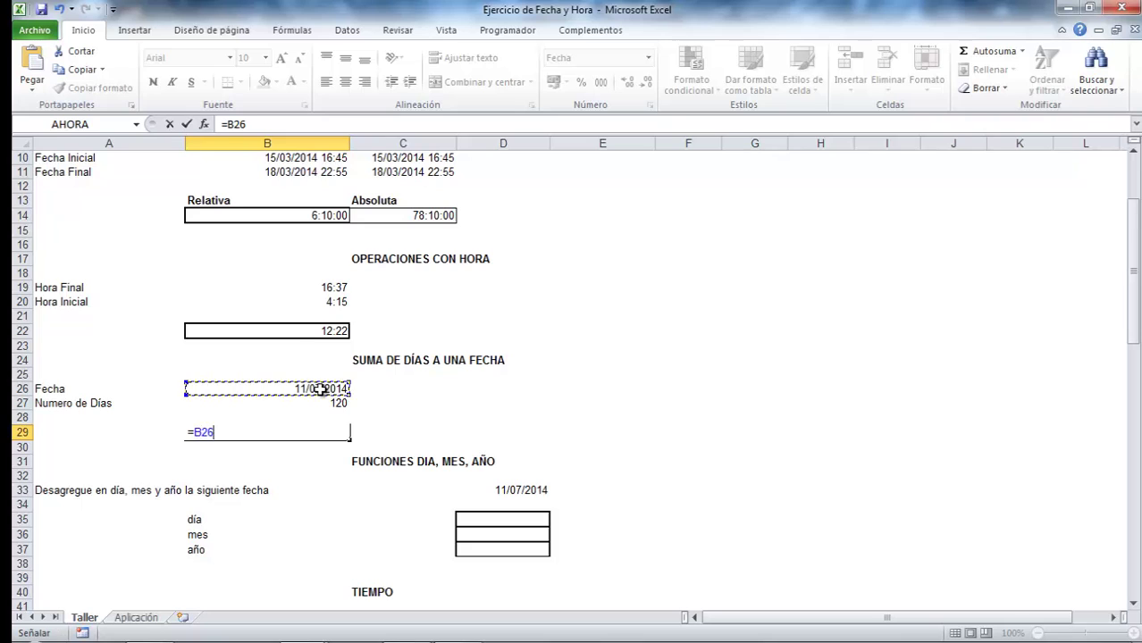
pyautogui.write('+')
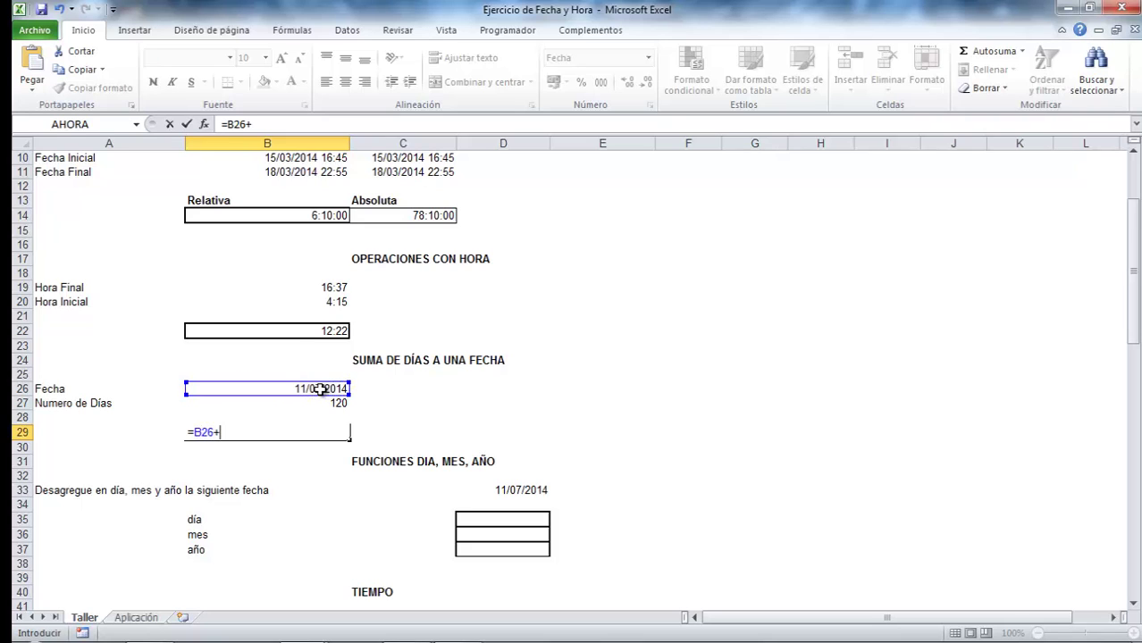
pyautogui.click(339, 402)
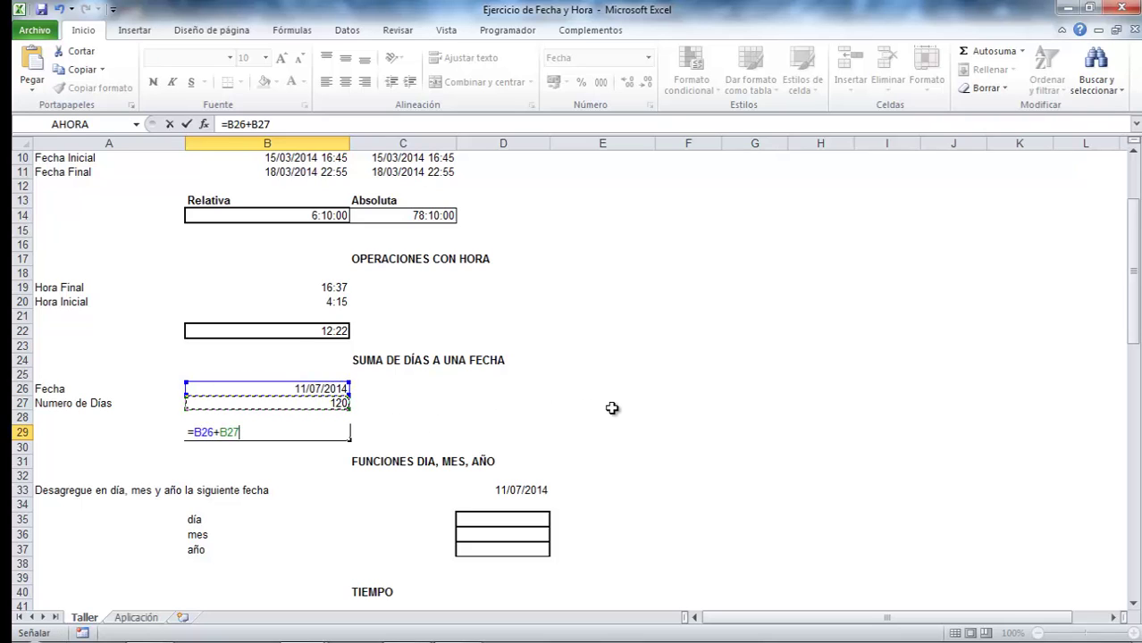
pyautogui.press('Return')
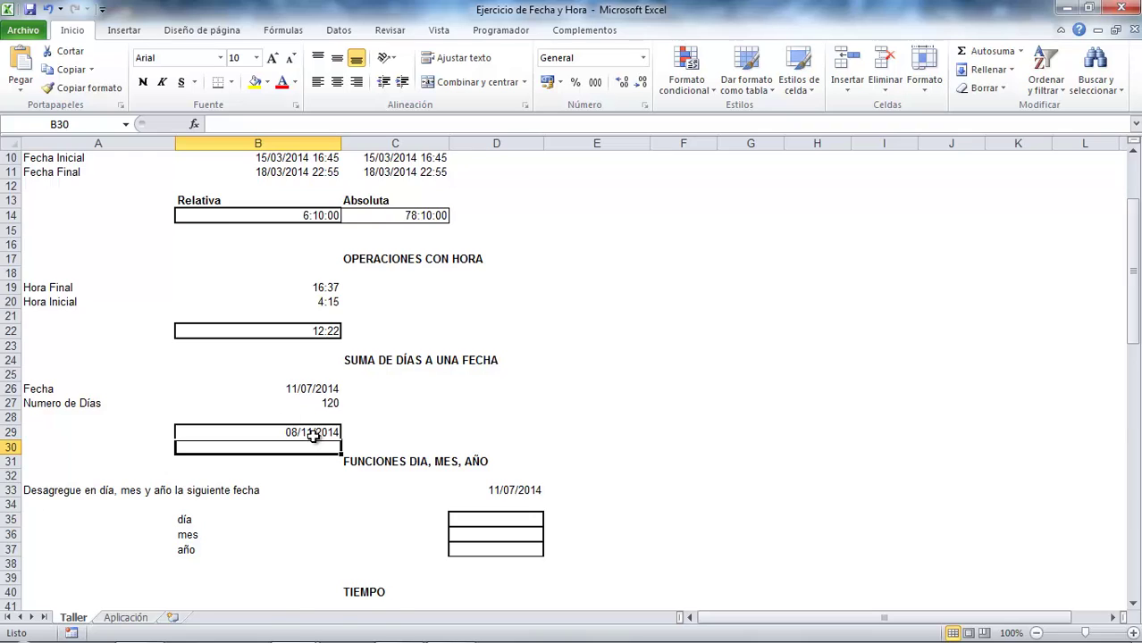
# Step: Extract the day from the date in D33 into D35 with the DIA function
pyautogui.scroll(-6, 313, 435)
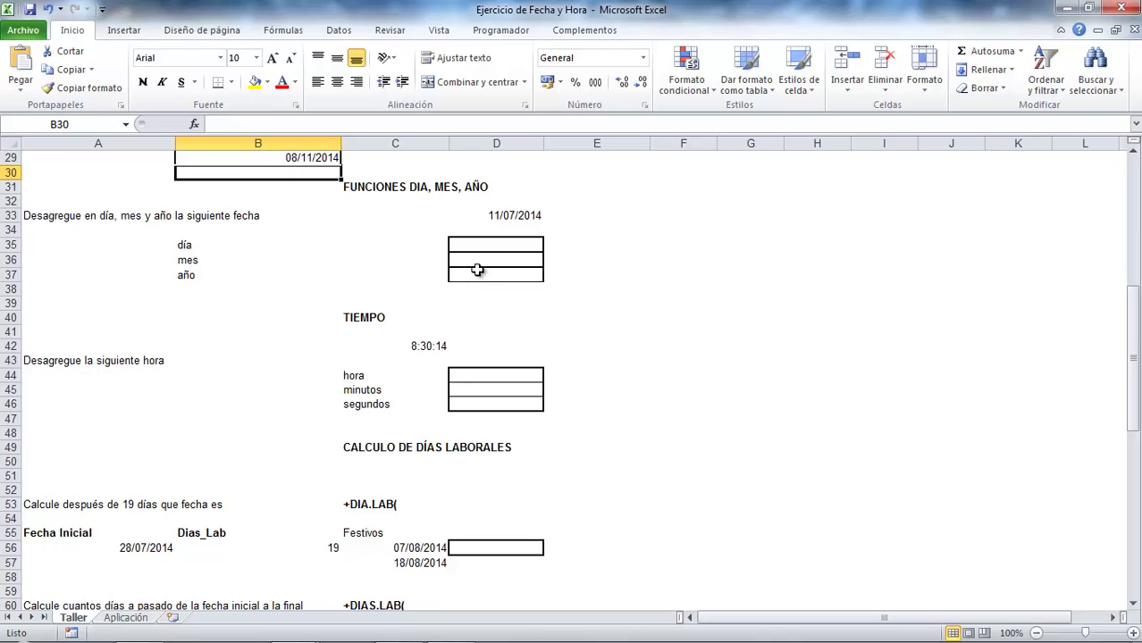
pyautogui.click(490, 243)
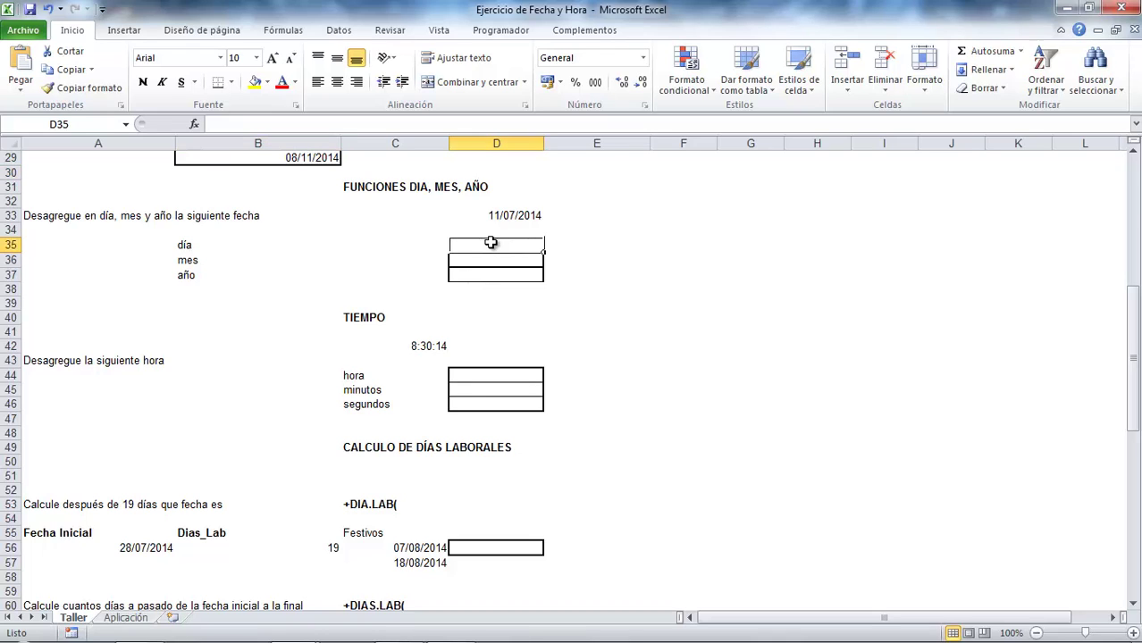
pyautogui.click(284, 30)
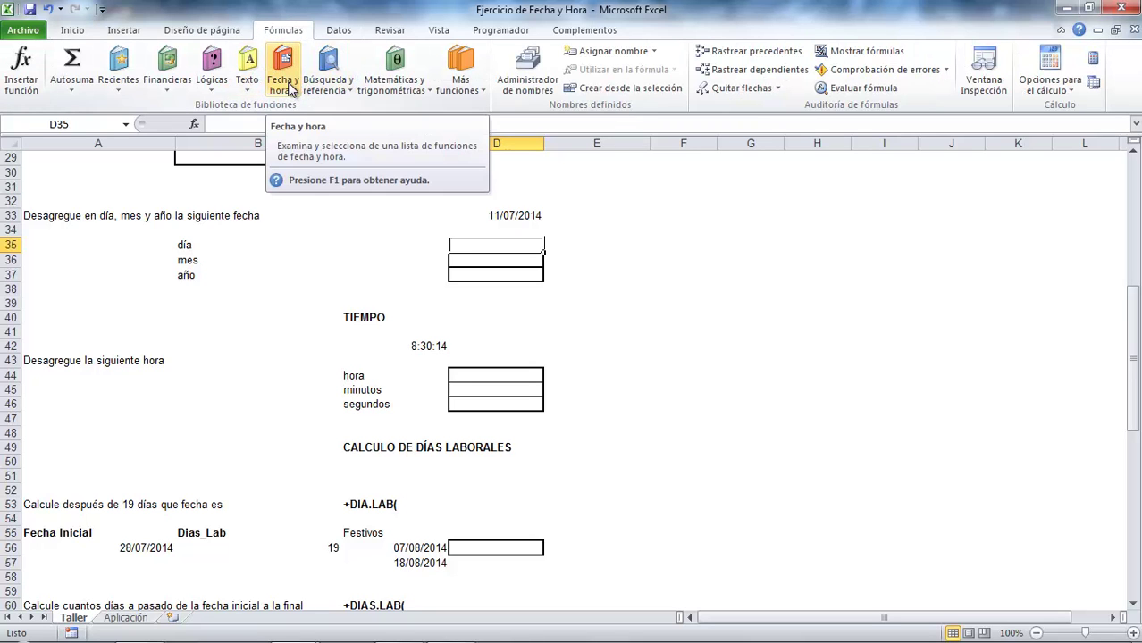
pyautogui.click(284, 82)
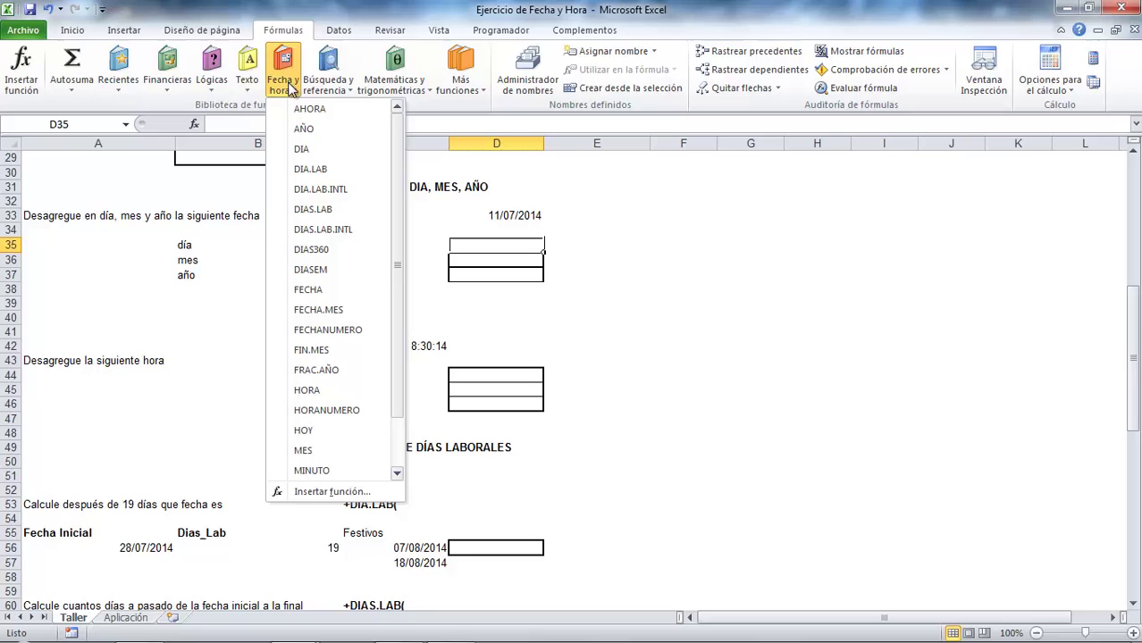
pyautogui.click(318, 148)
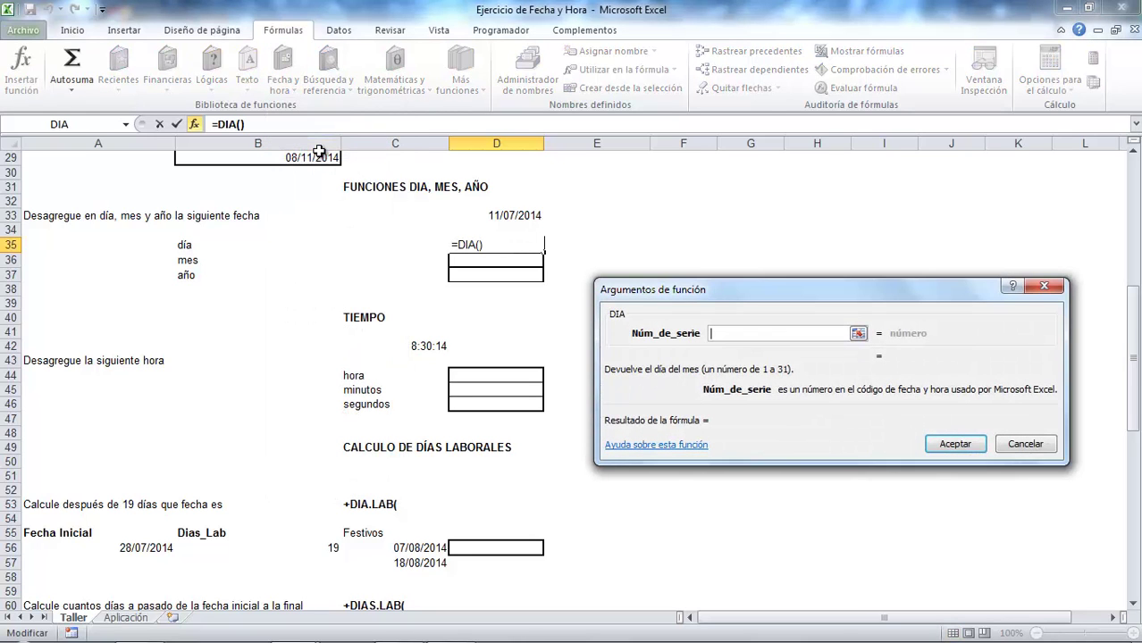
pyautogui.click(532, 217)
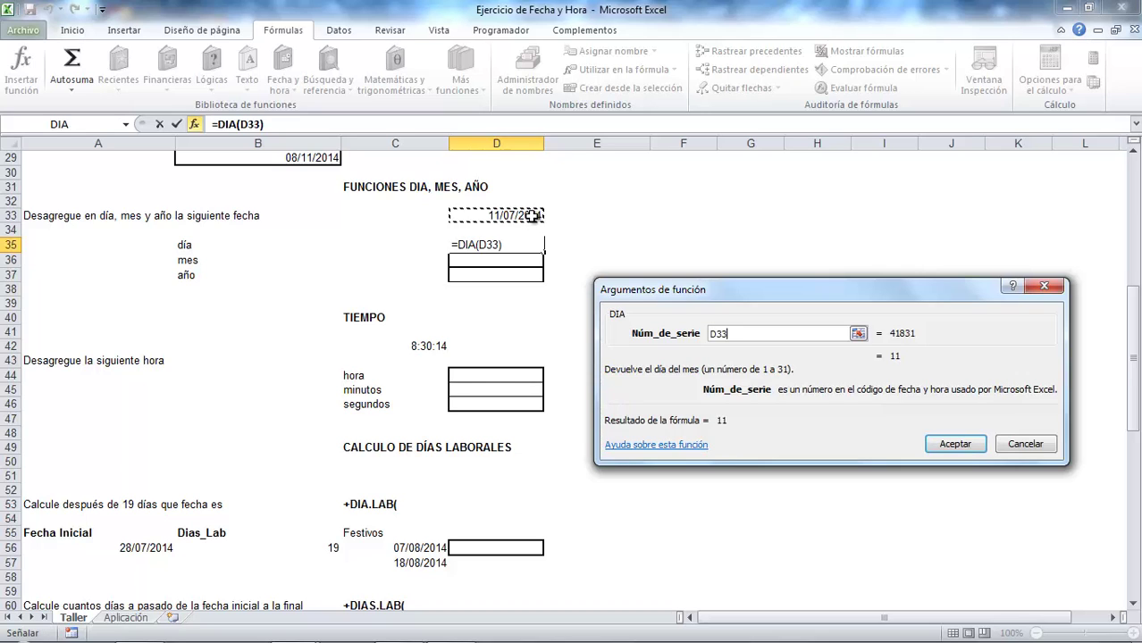
pyautogui.click(931, 446)
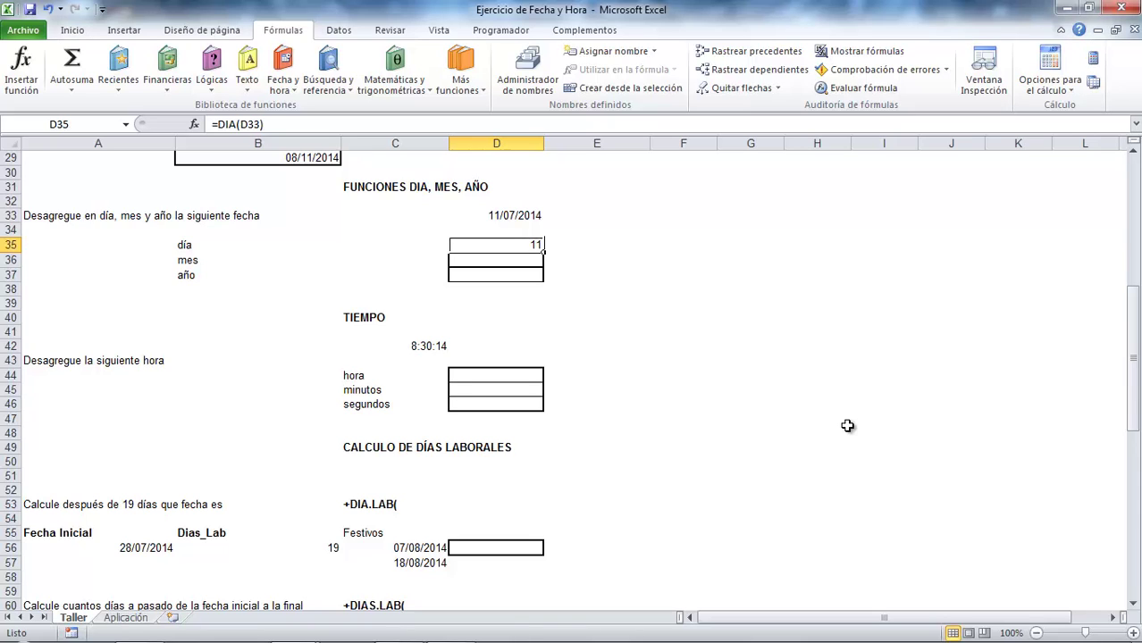
# Step: Extract the month from the date in D33 into D36 with the MES function
pyautogui.click(522, 263)
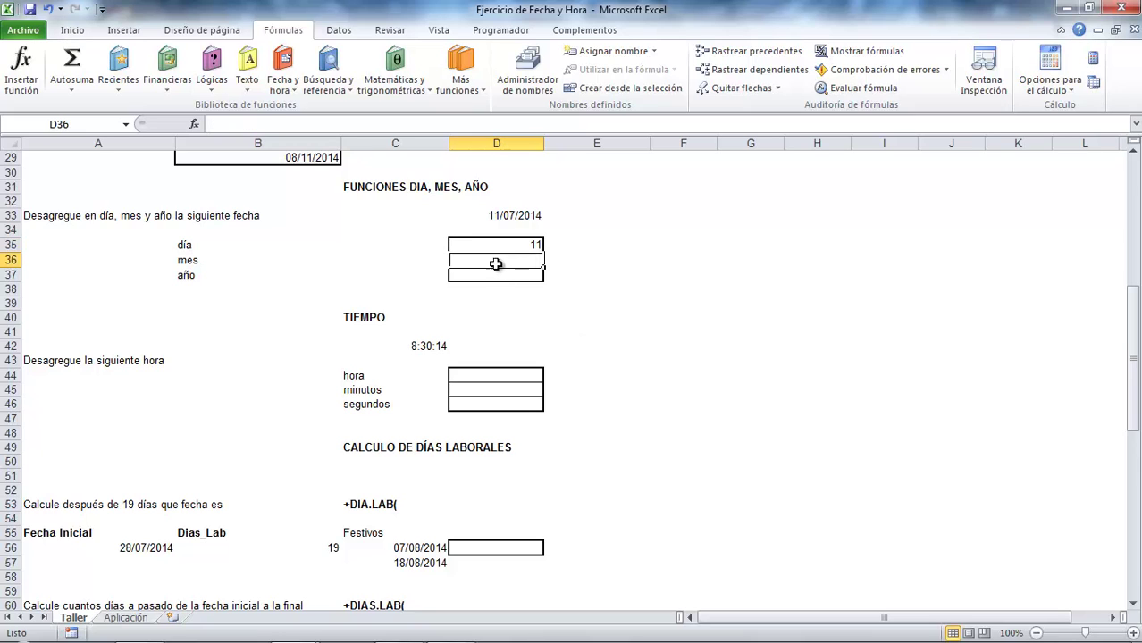
pyautogui.click(284, 85)
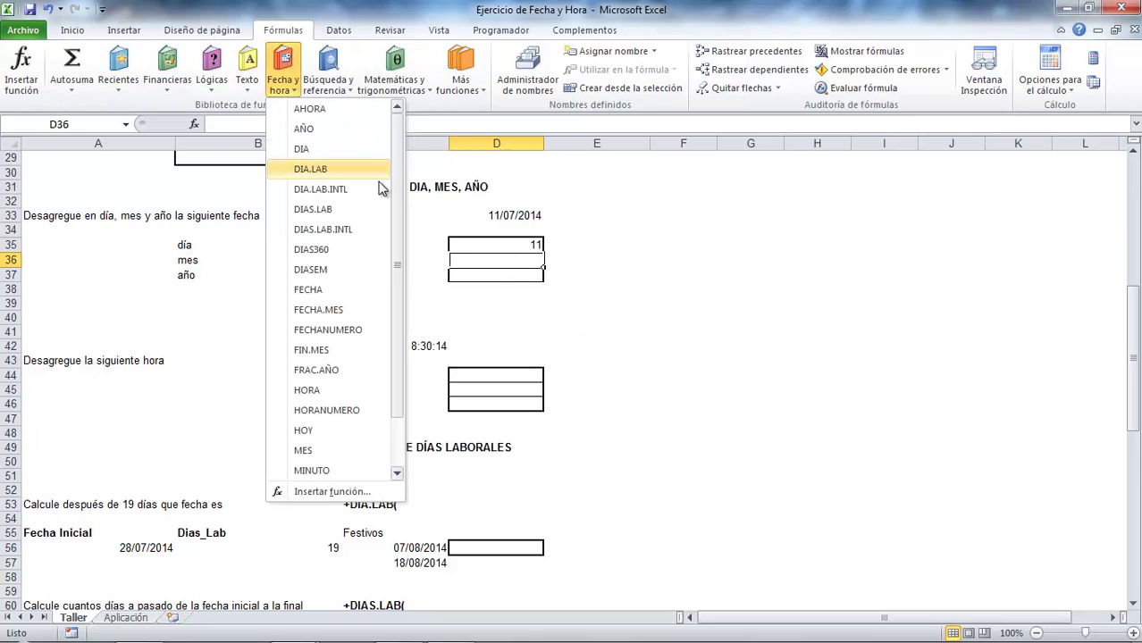
pyautogui.scroll(-1, 398, 205)
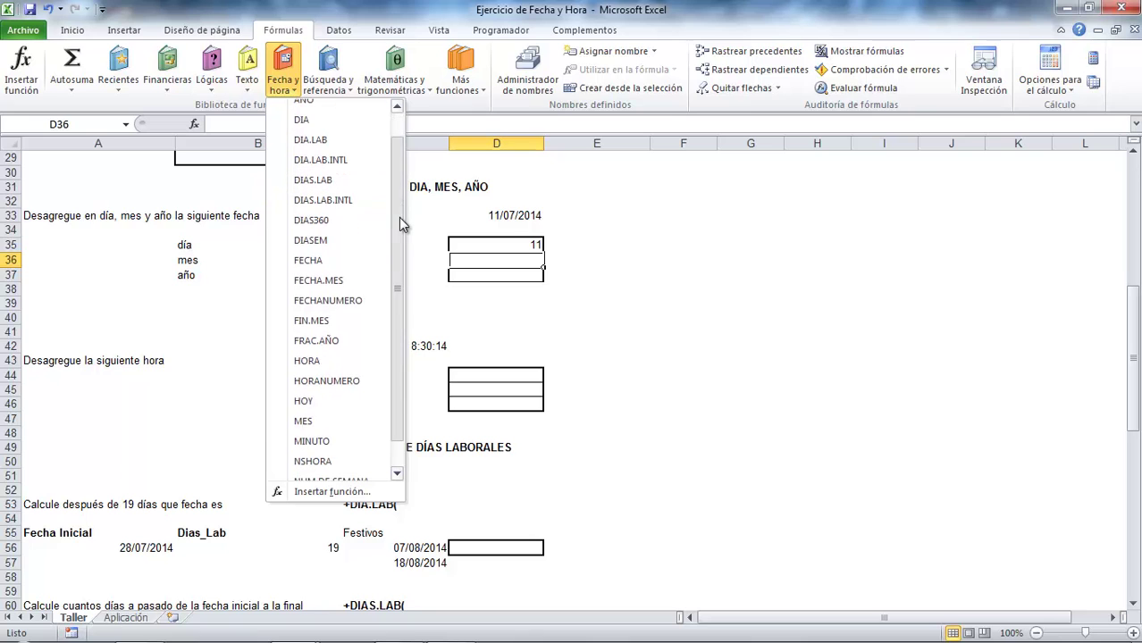
pyautogui.click(334, 421)
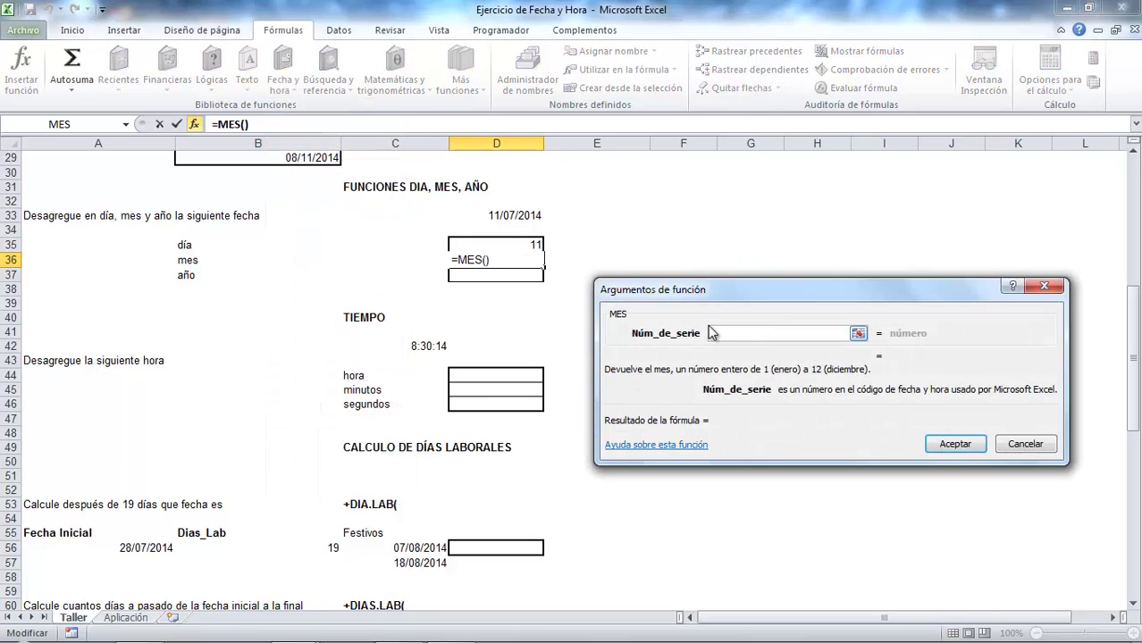
pyautogui.click(523, 215)
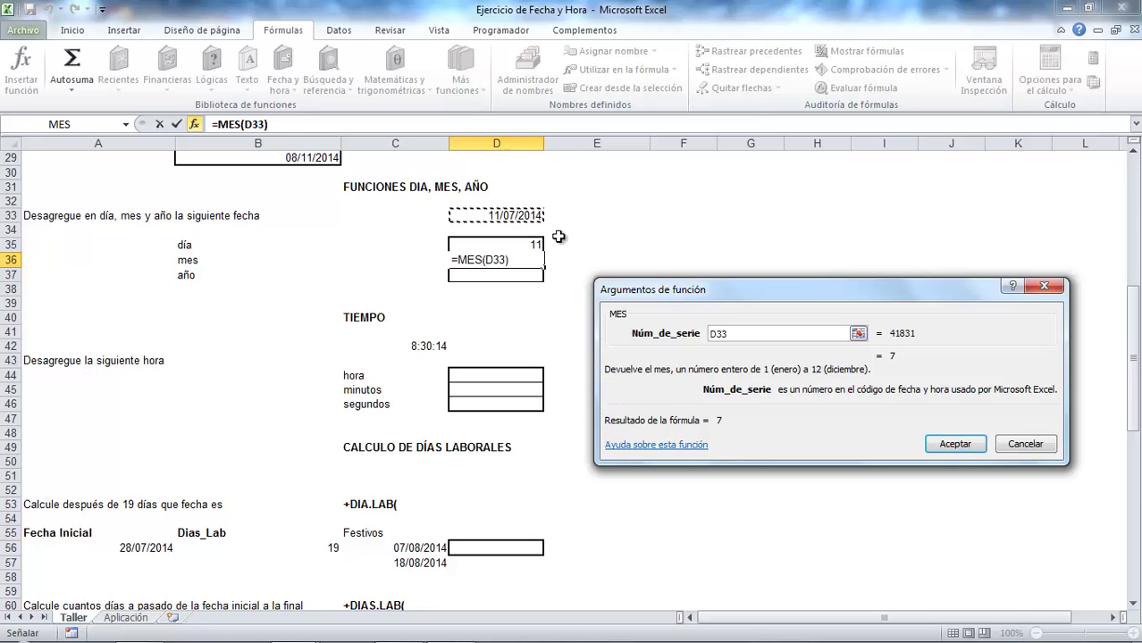
pyautogui.click(949, 442)
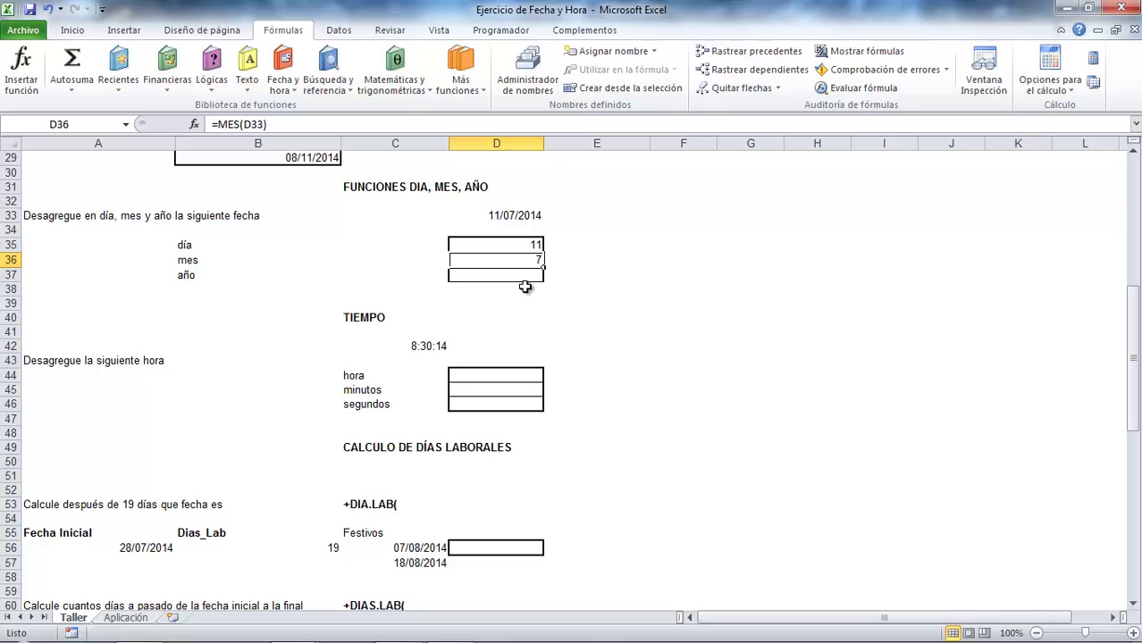
# Step: Extract the year from the date in D33 into D37 with the AÑO function
pyautogui.click(518, 278)
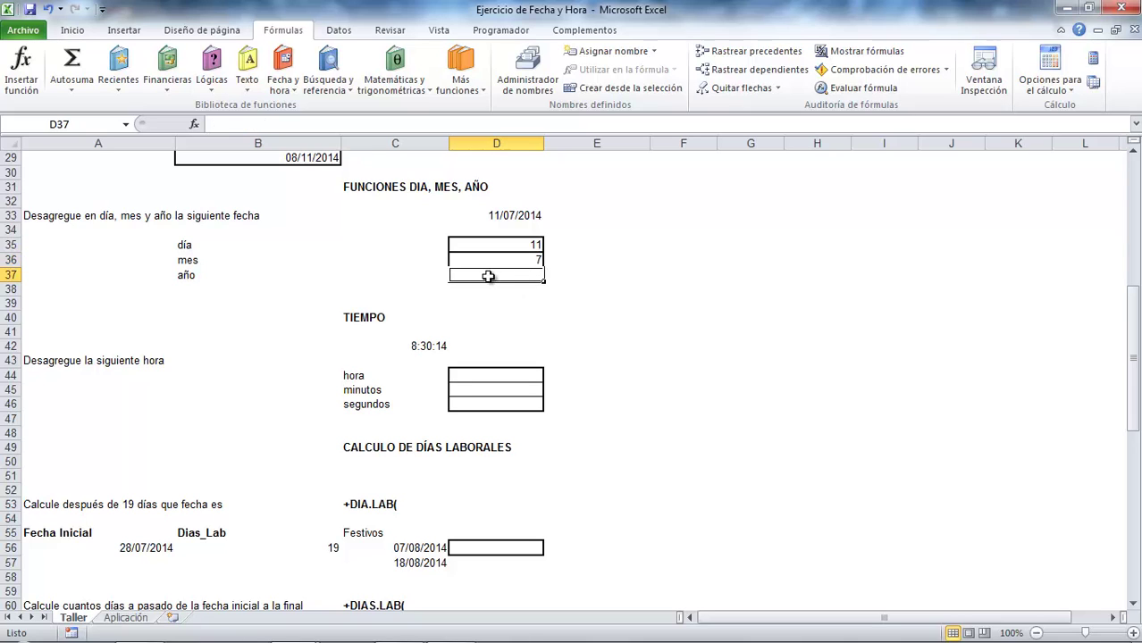
pyautogui.click(277, 86)
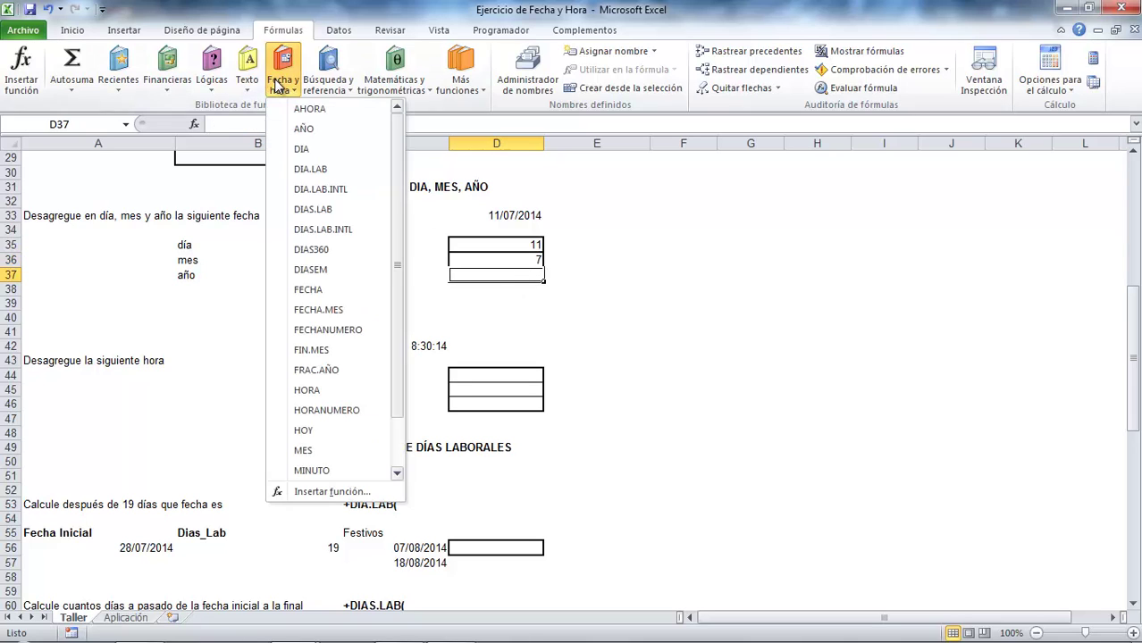
pyautogui.click(305, 128)
pyautogui.click(527, 216)
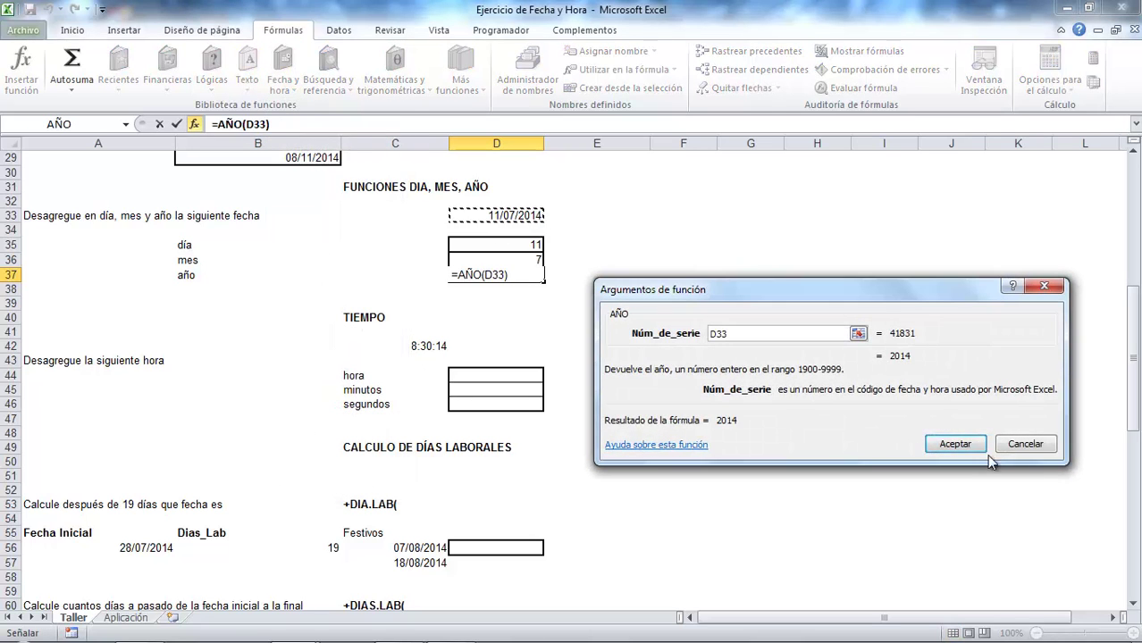
pyautogui.click(954, 444)
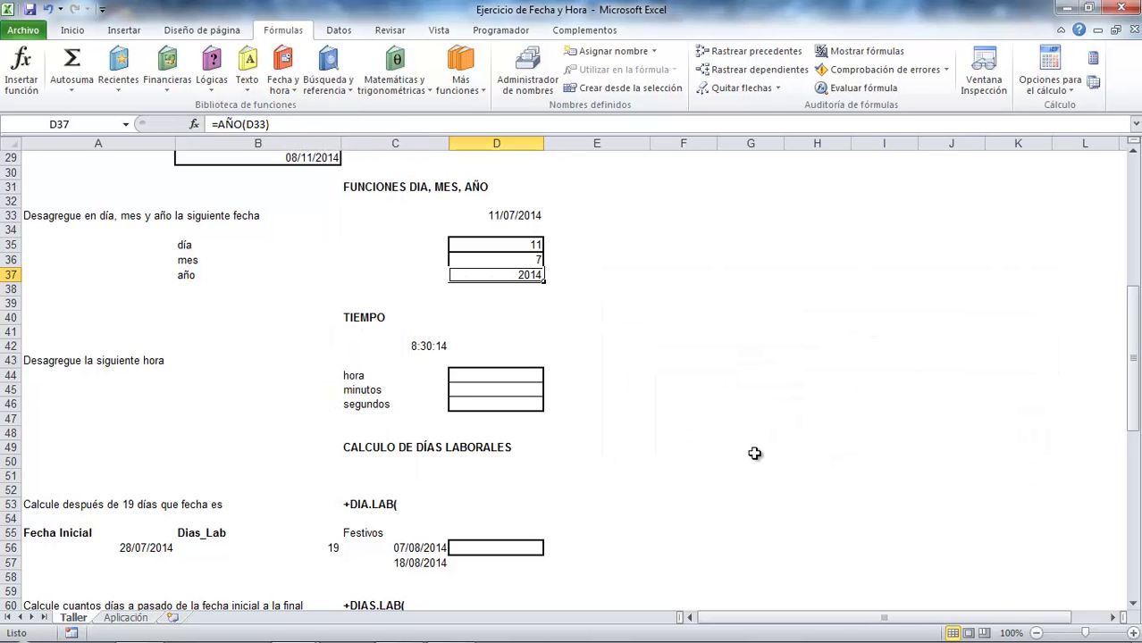
pyautogui.click(777, 346)
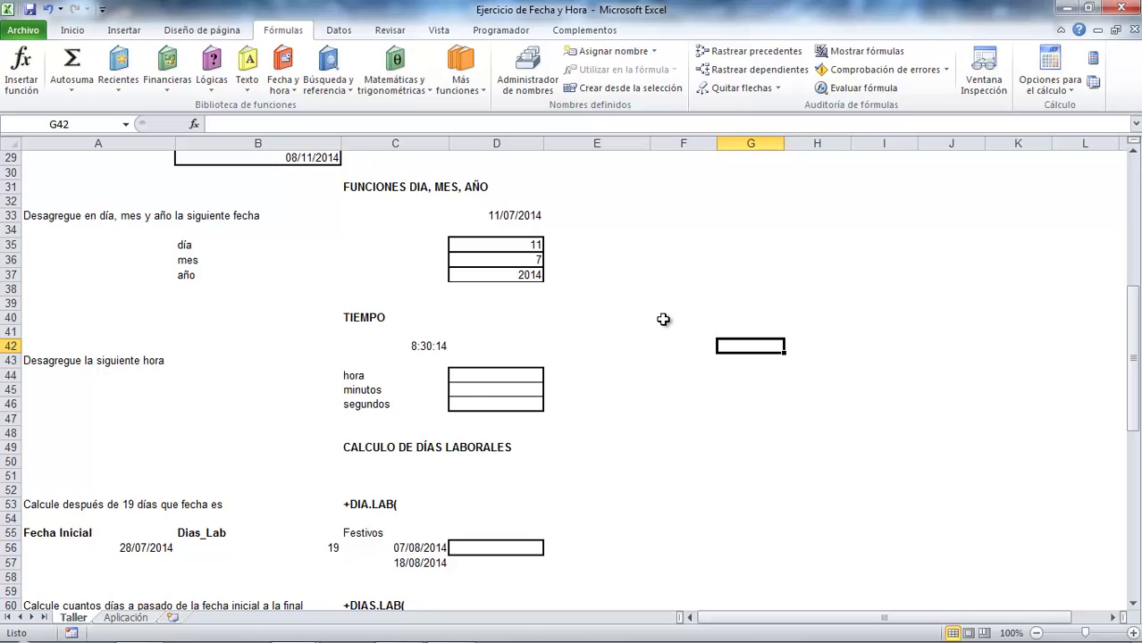
# Step: Rebuild the date in F35 with the FECHA function, using D37 as year, D36 as month and D35 as day
pyautogui.click(695, 243)
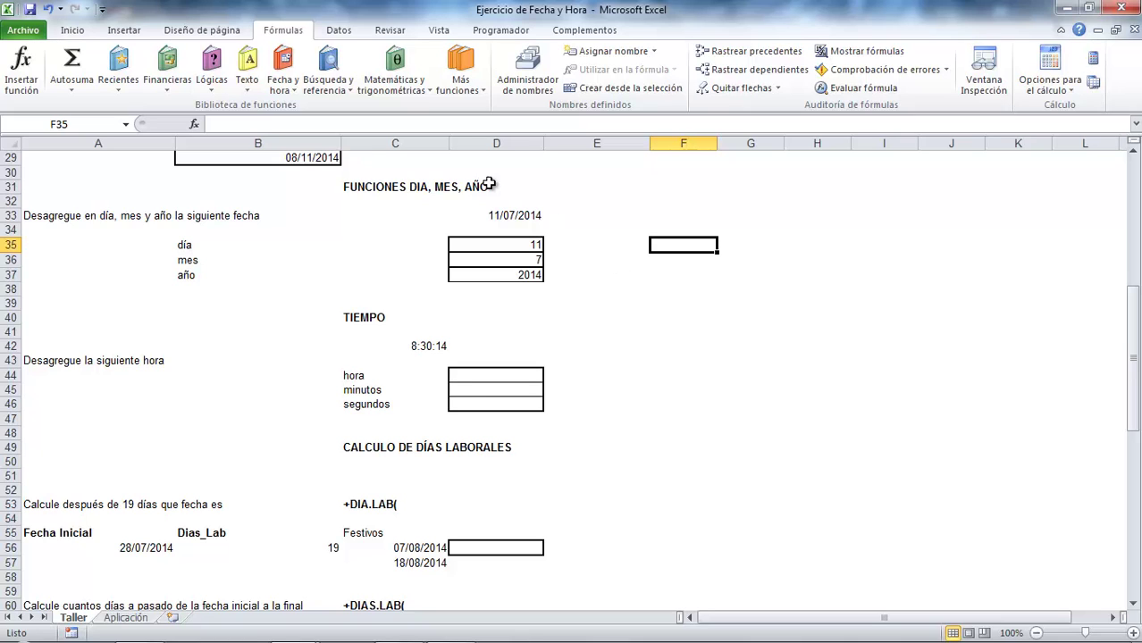
pyautogui.click(275, 82)
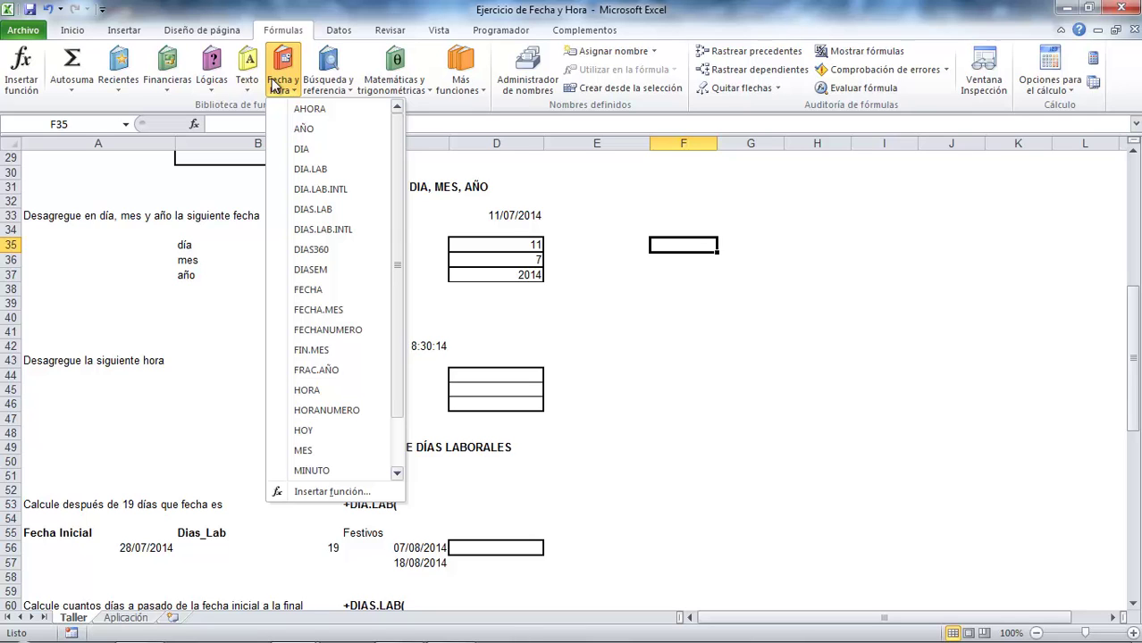
pyautogui.click(344, 285)
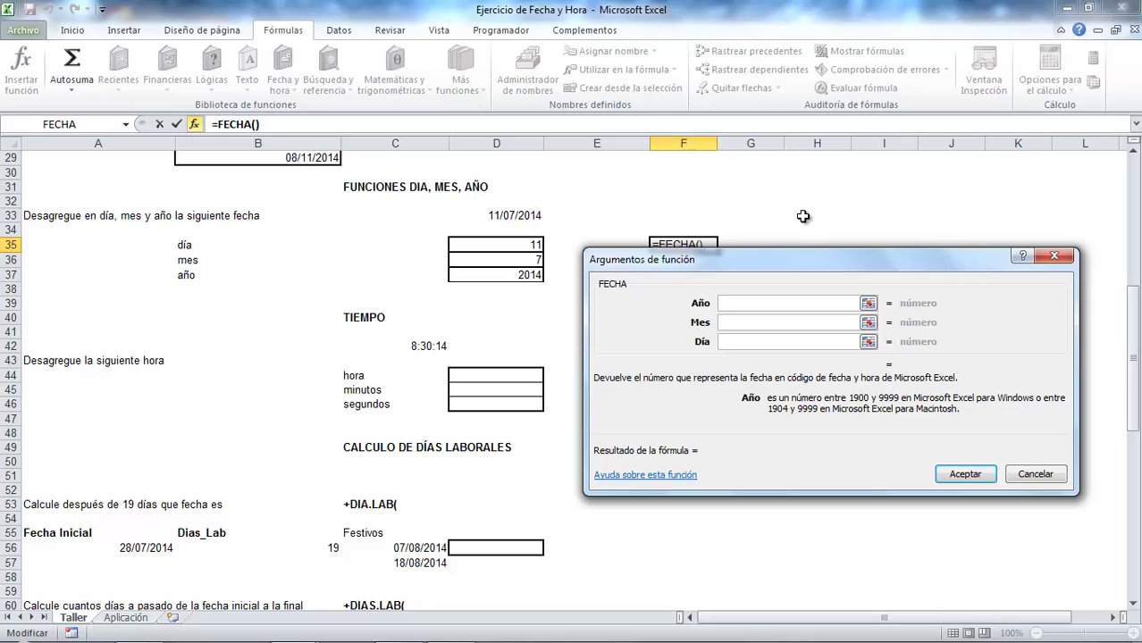
pyautogui.click(517, 279)
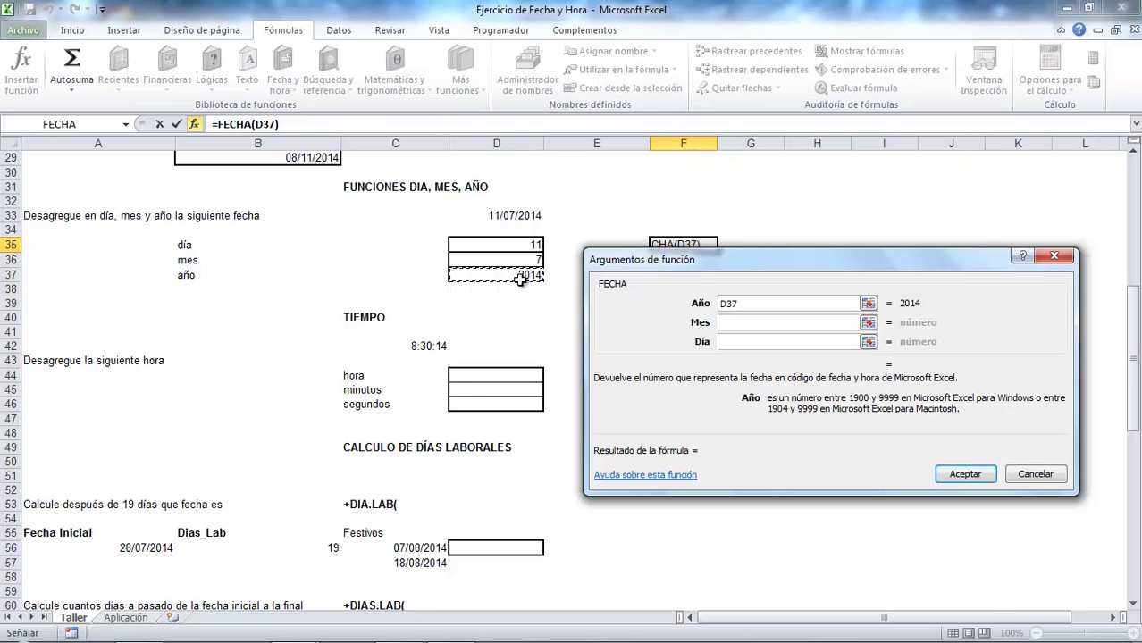
pyautogui.click(741, 323)
pyautogui.click(519, 260)
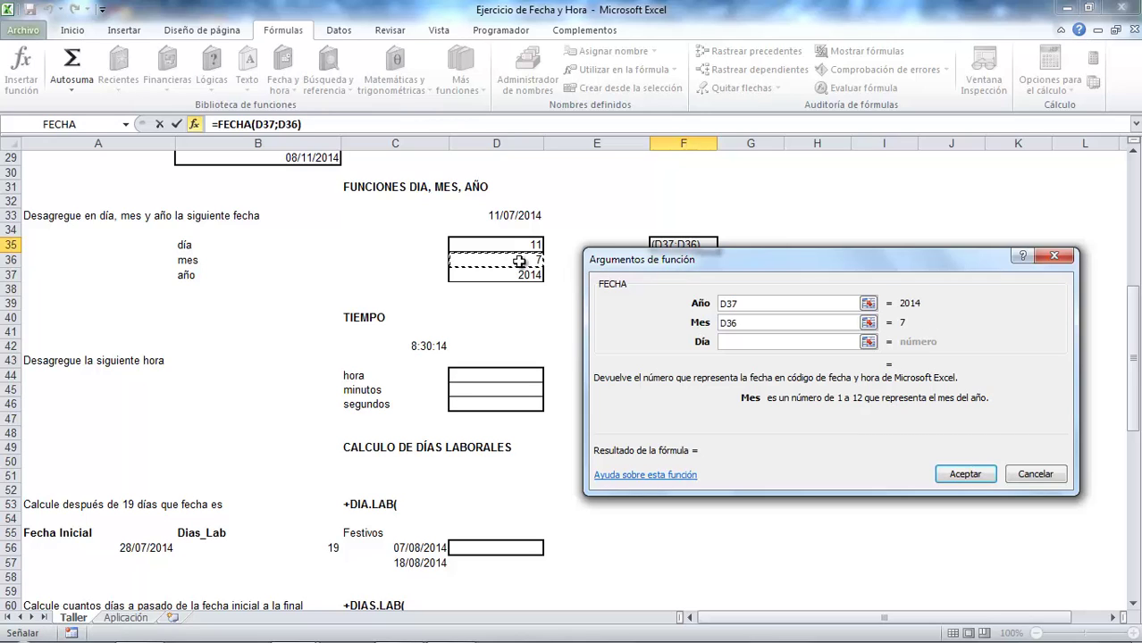
pyautogui.click(750, 341)
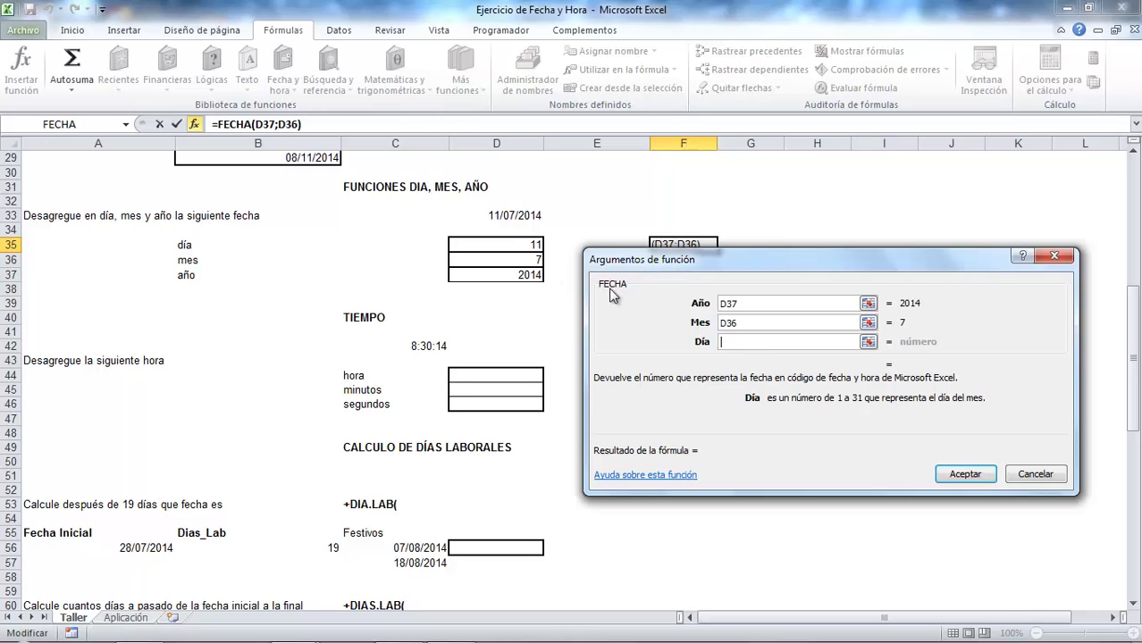
pyautogui.click(519, 247)
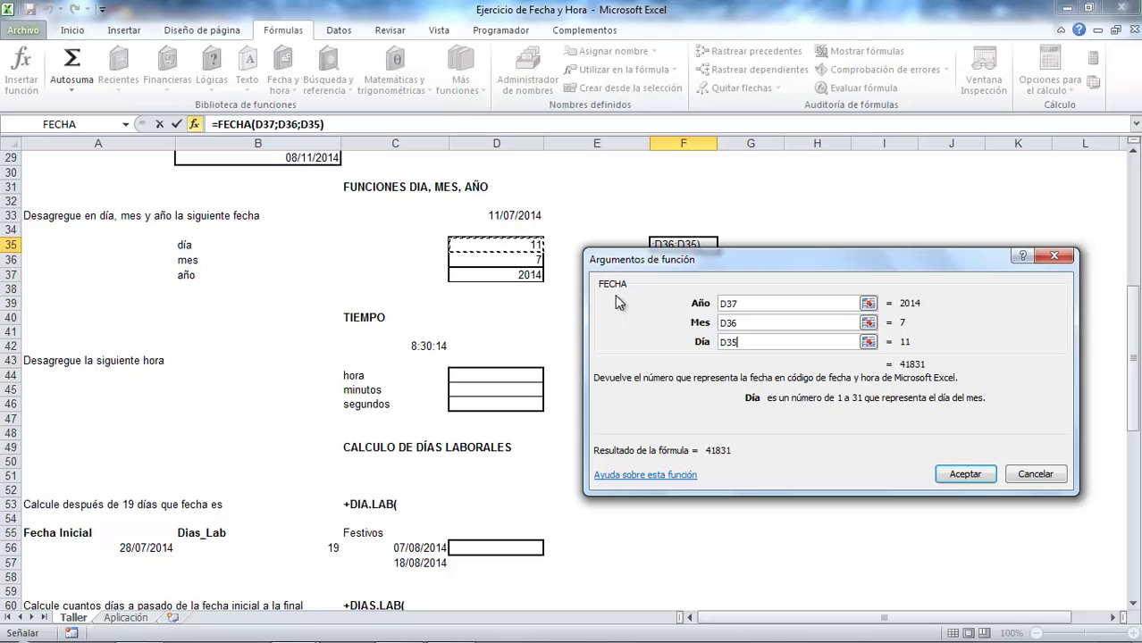
pyautogui.click(954, 476)
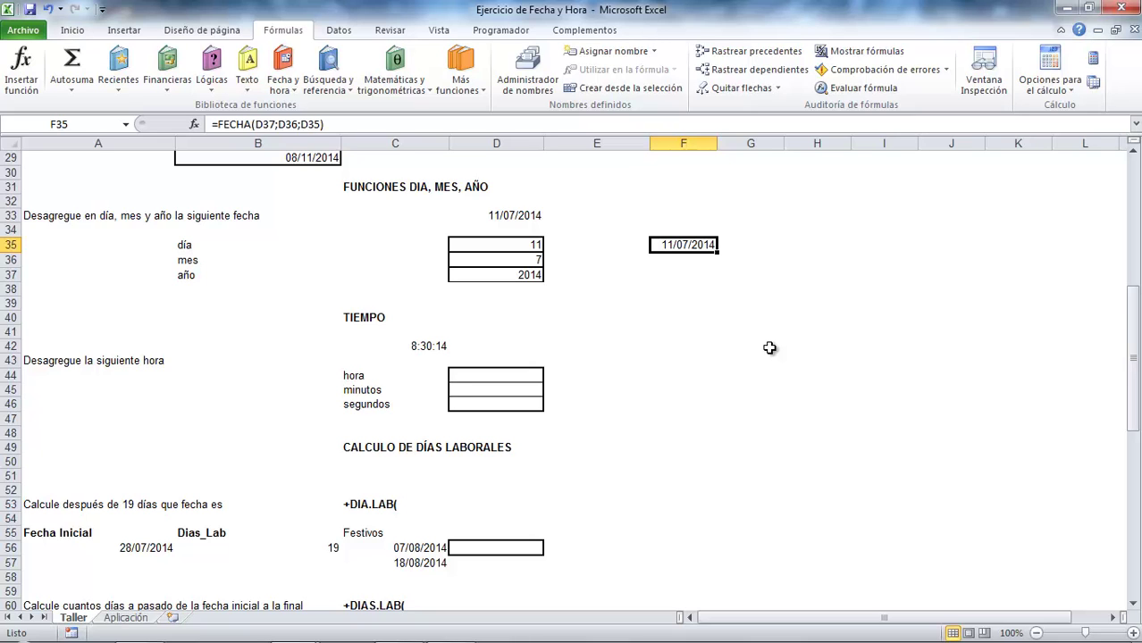
# Step: Insert the DIA.LAB function in D56 with A63 as the initial date and B56 as the number of days
pyautogui.scroll(-3, 957, 323)
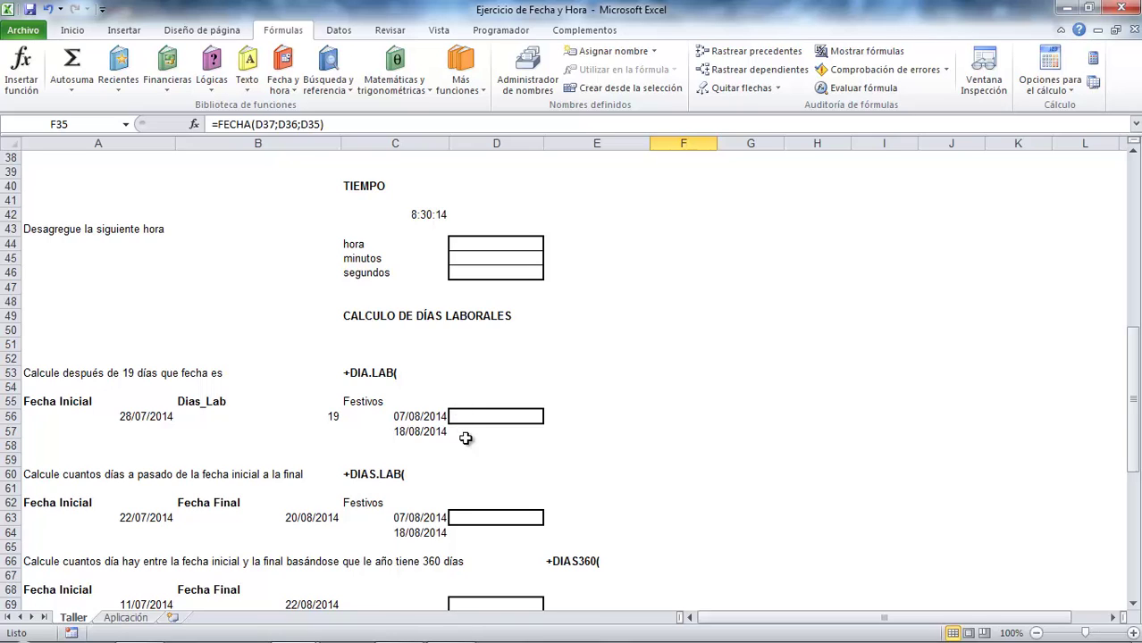
pyautogui.click(487, 417)
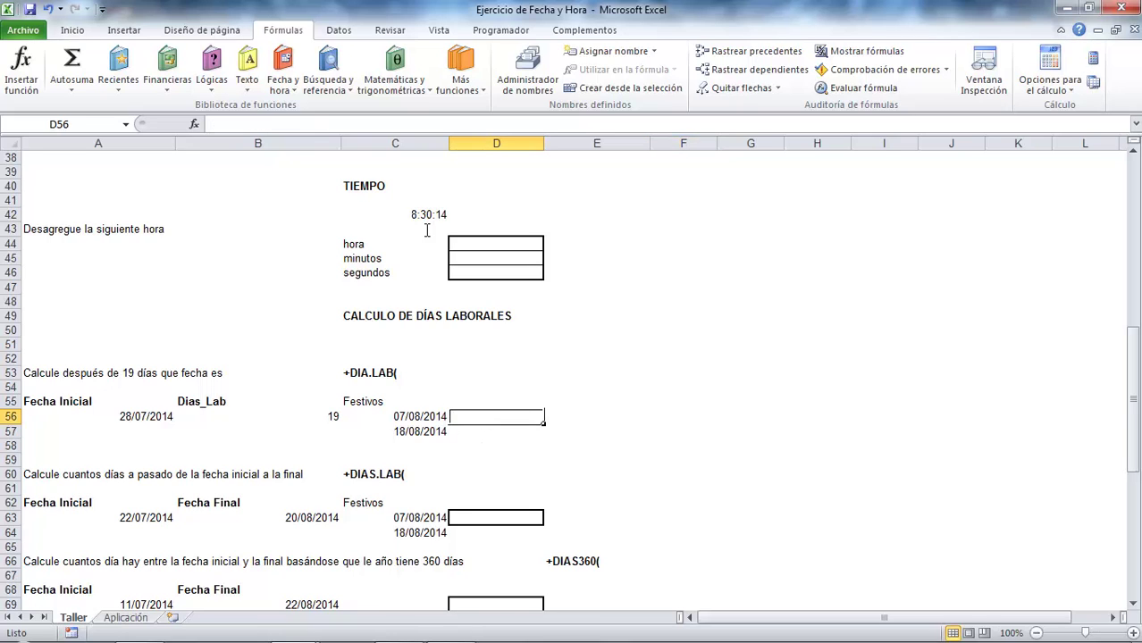
pyautogui.click(281, 72)
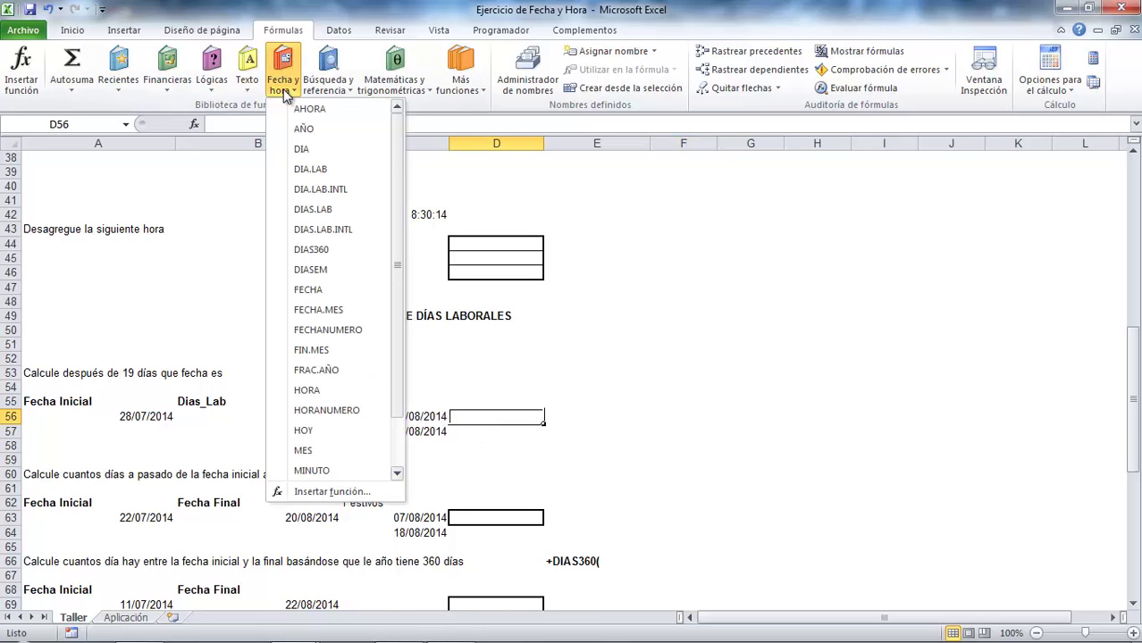
pyautogui.click(339, 172)
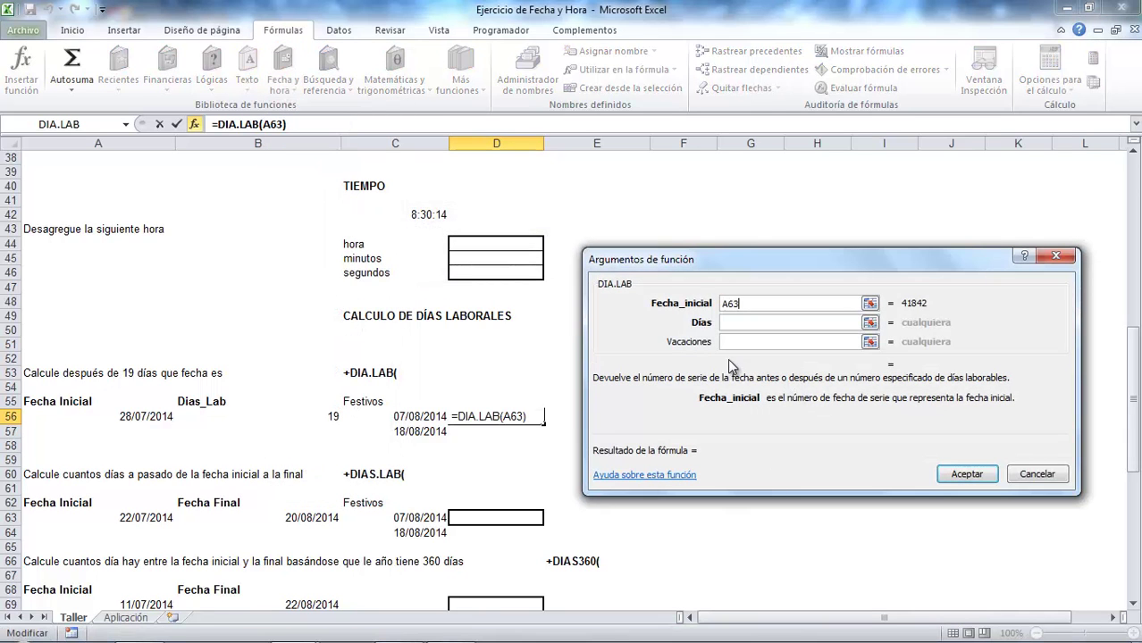
pyautogui.moveTo(740, 303); pyautogui.dragTo(714, 315)
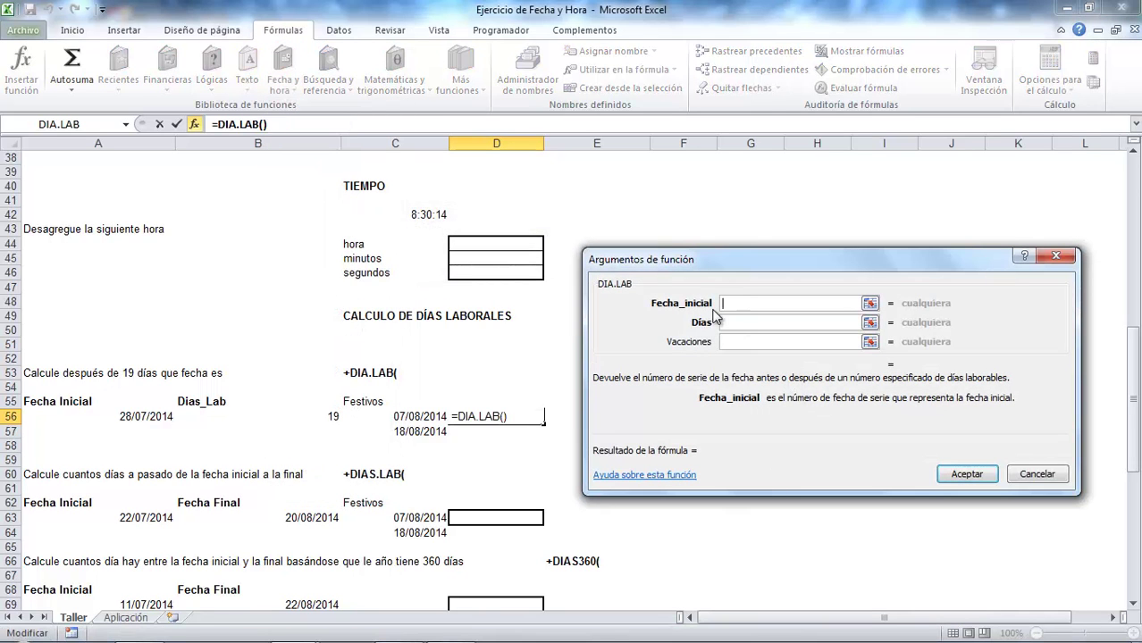
pyautogui.click(134, 519)
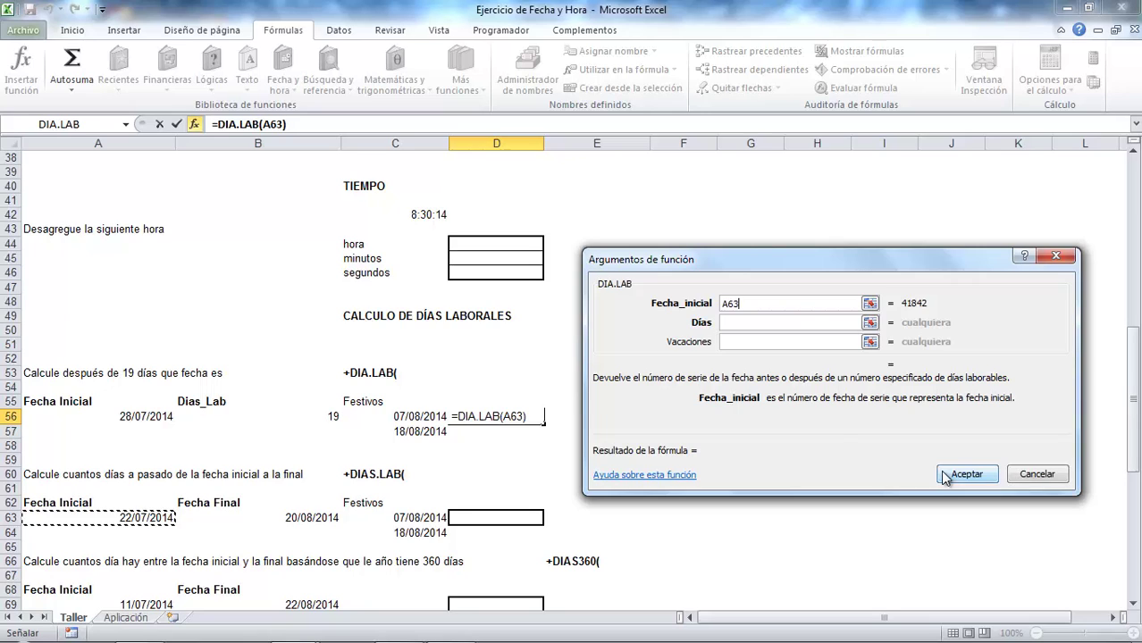
pyautogui.click(740, 323)
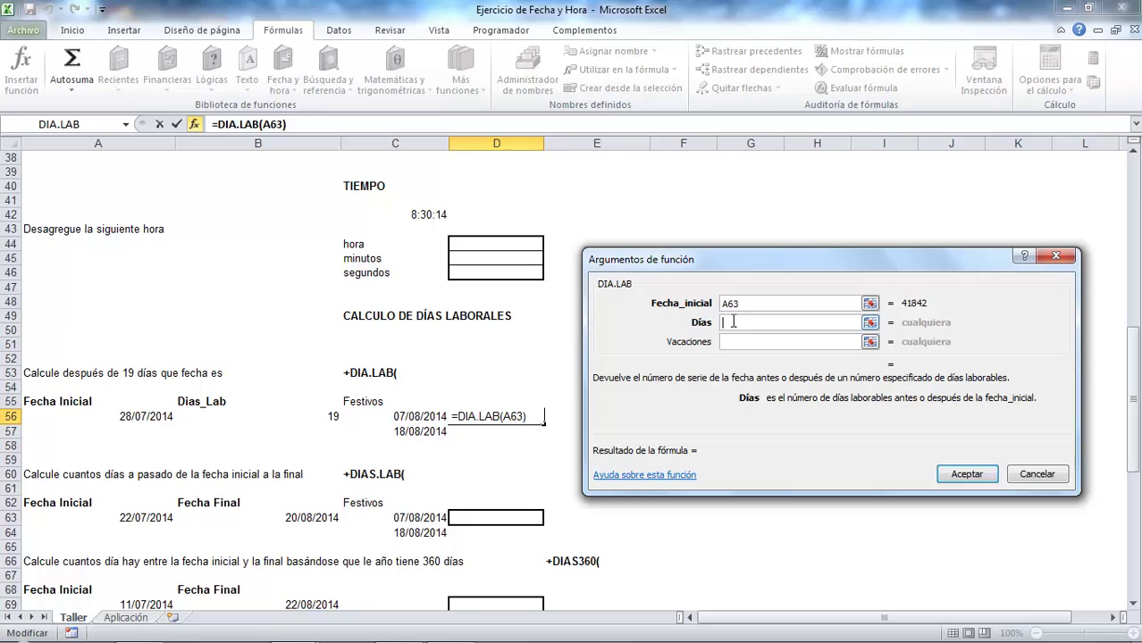
pyautogui.click(307, 420)
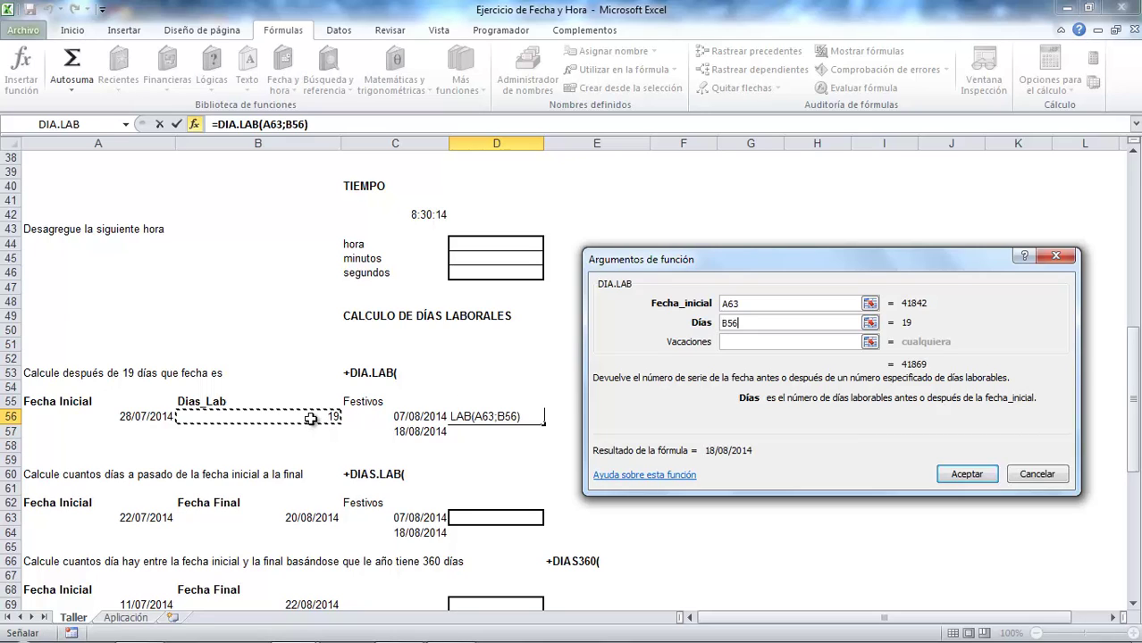
pyautogui.click(773, 343)
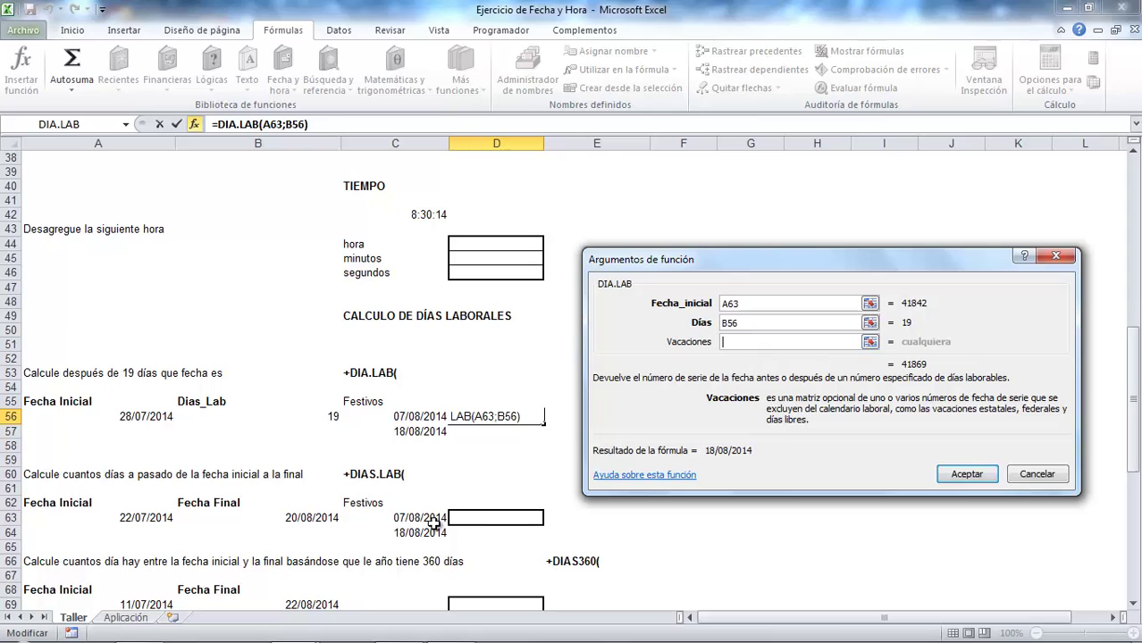
pyautogui.moveTo(418, 518); pyautogui.dragTo(413, 534)
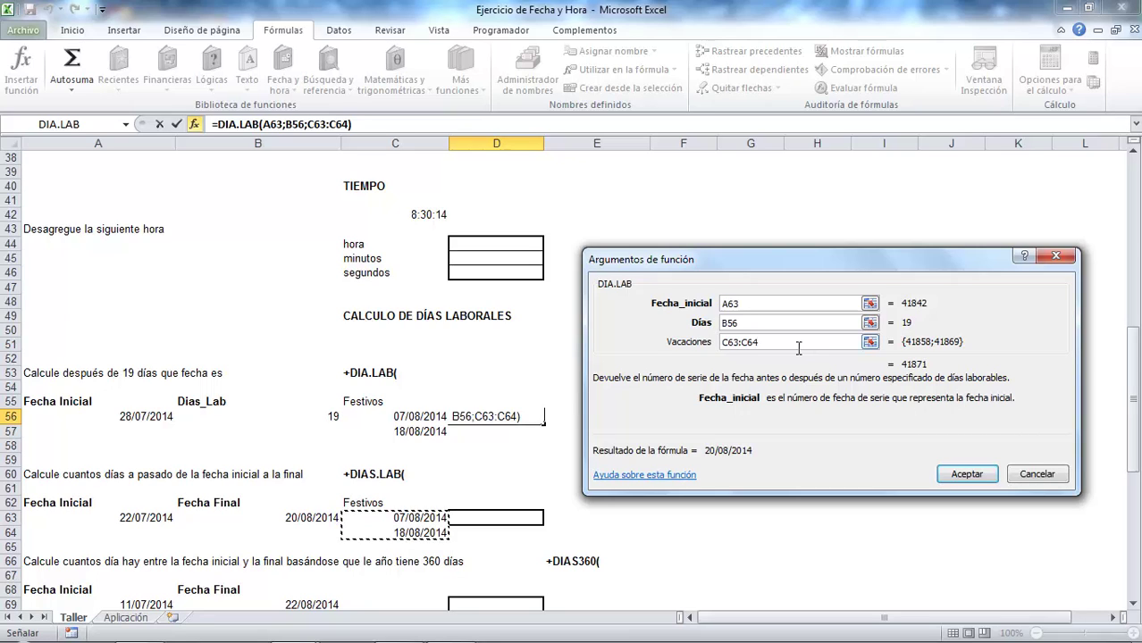
pyautogui.click(711, 359)
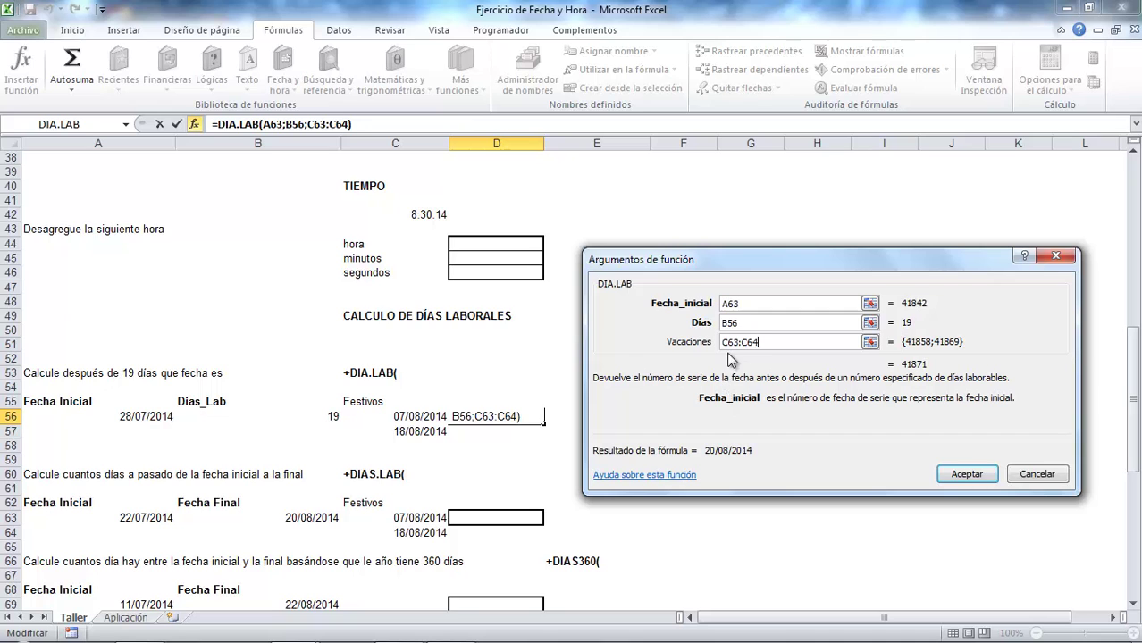
pyautogui.moveTo(757, 341); pyautogui.dragTo(692, 348)
pyautogui.press('BackSpace')
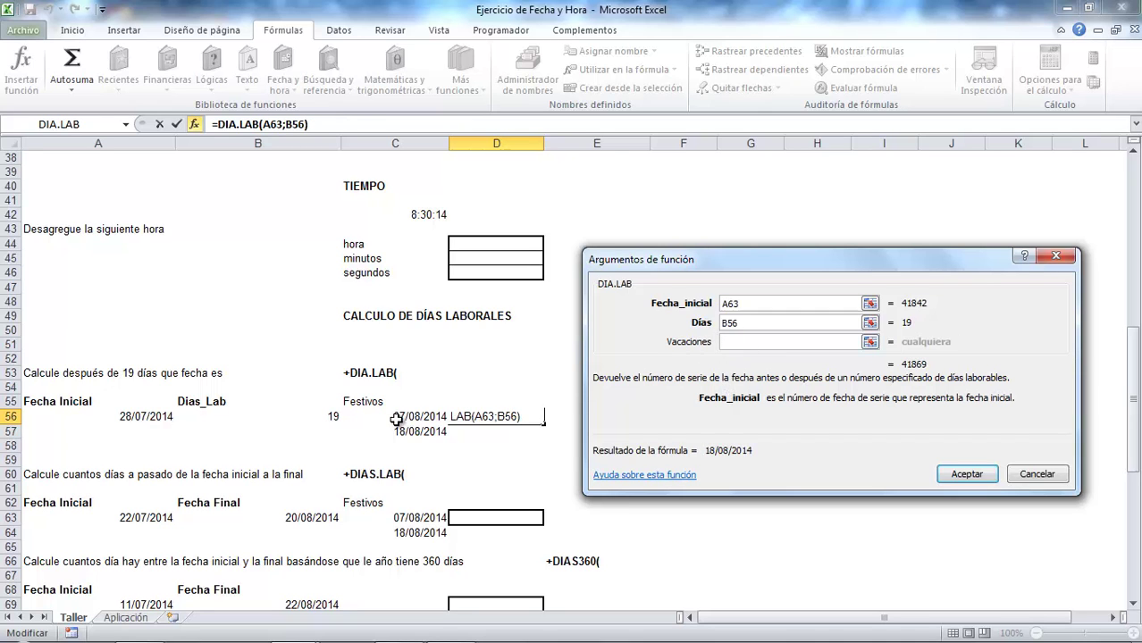
# Step: Set the holidays of the DIA.LAB function in D56 to C56:C57 and complete the formula
pyautogui.moveTo(395, 416); pyautogui.dragTo(413, 432)
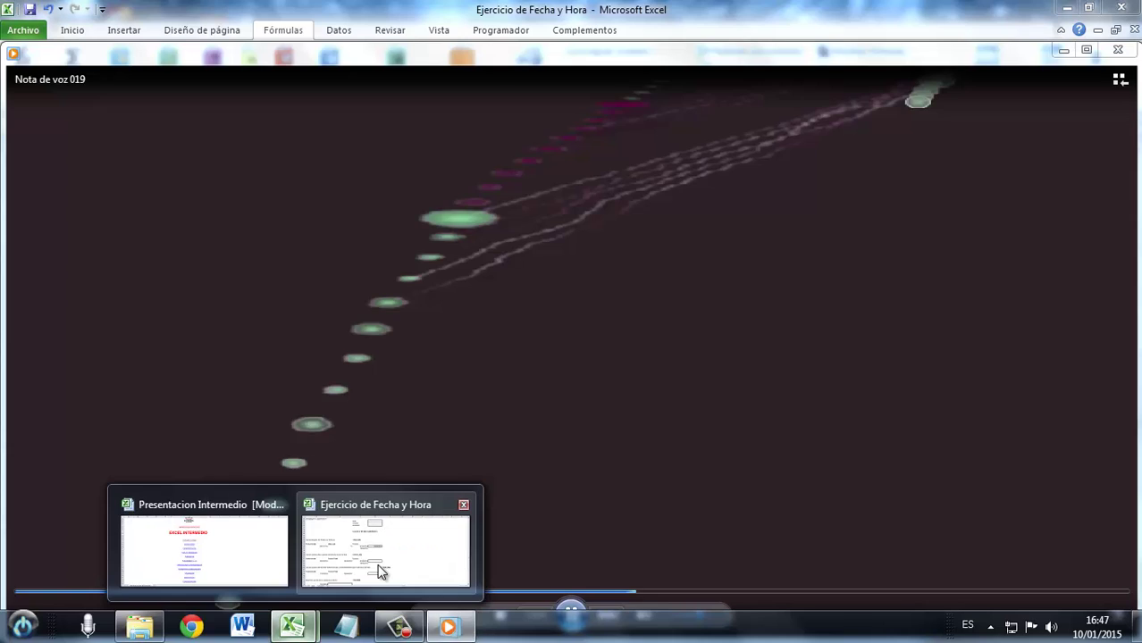
pyautogui.click(377, 564)
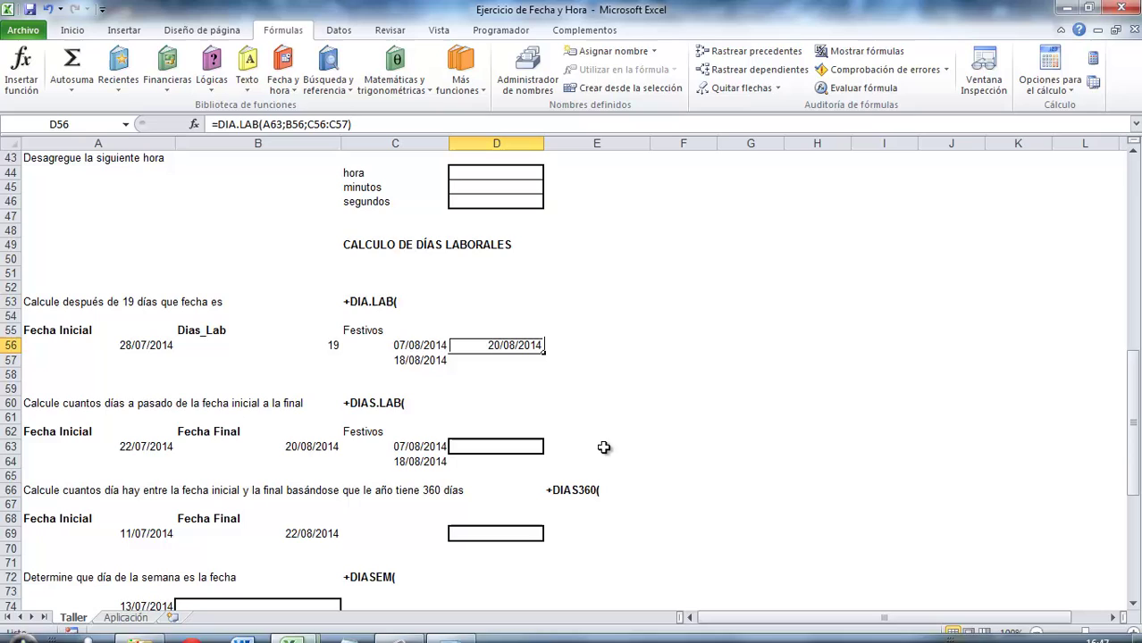
pyautogui.click(586, 402)
# Step: Calculate the working days in D63 with the DIAS.LAB function, from A63 to B63 with holidays C63:C64
pyautogui.scroll(-1, 367, 425)
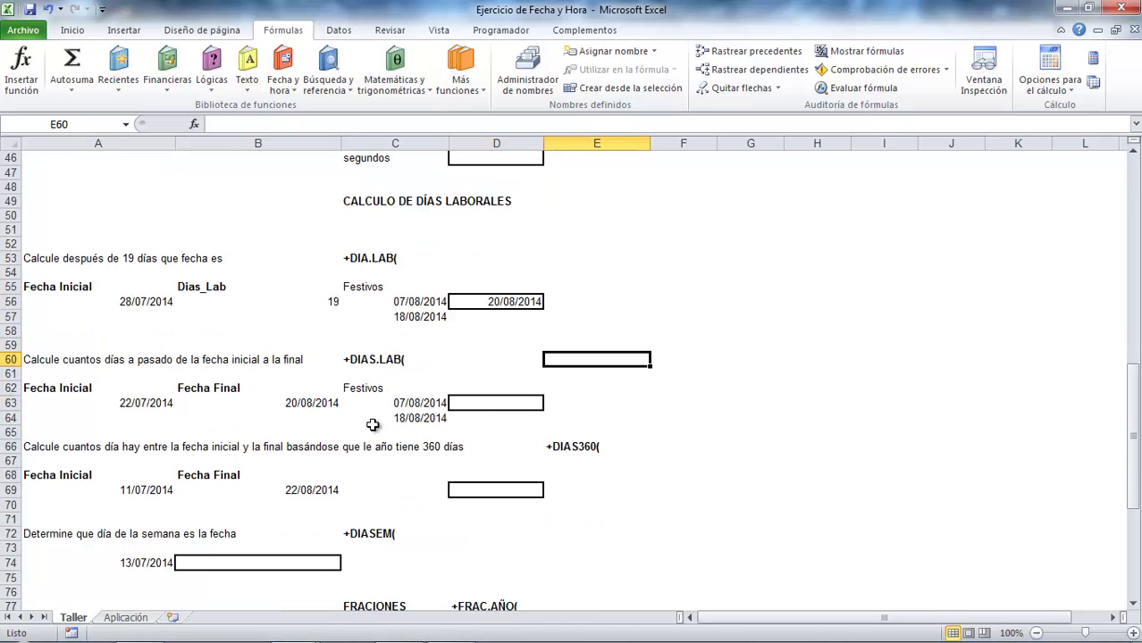
pyautogui.scroll(-4, 581, 428)
pyautogui.click(683, 389)
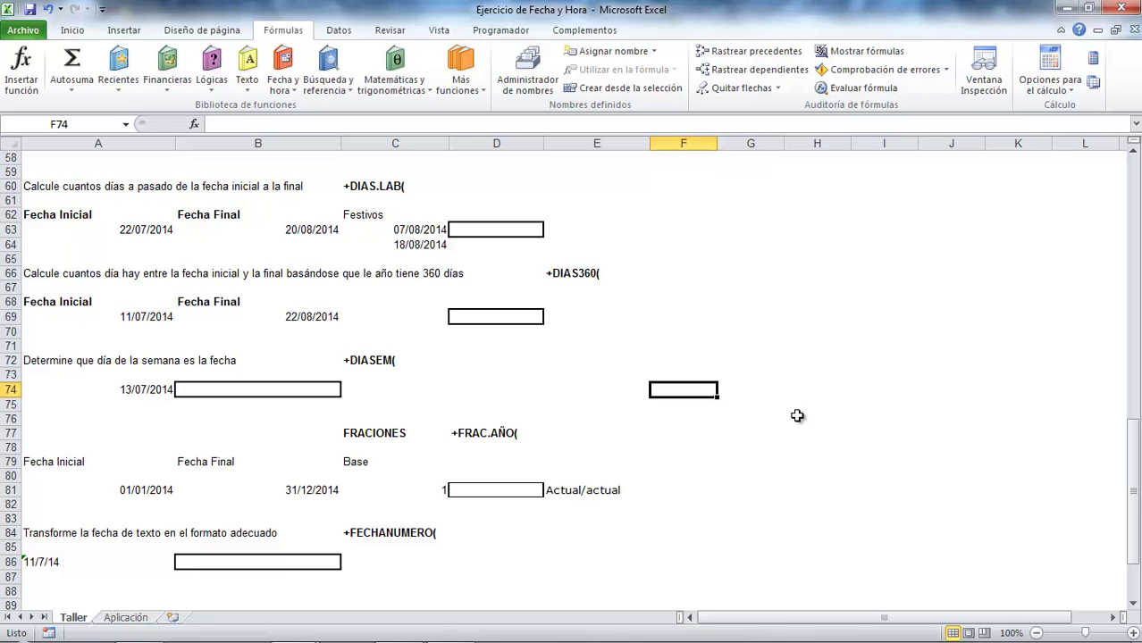
pyautogui.click(497, 230)
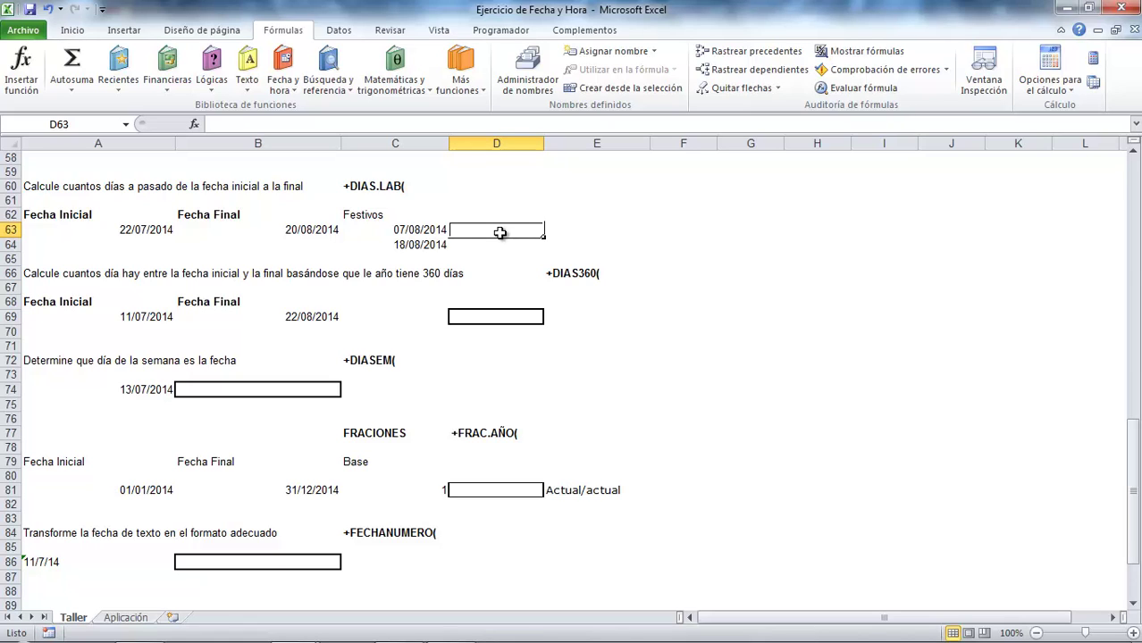
pyautogui.click(282, 82)
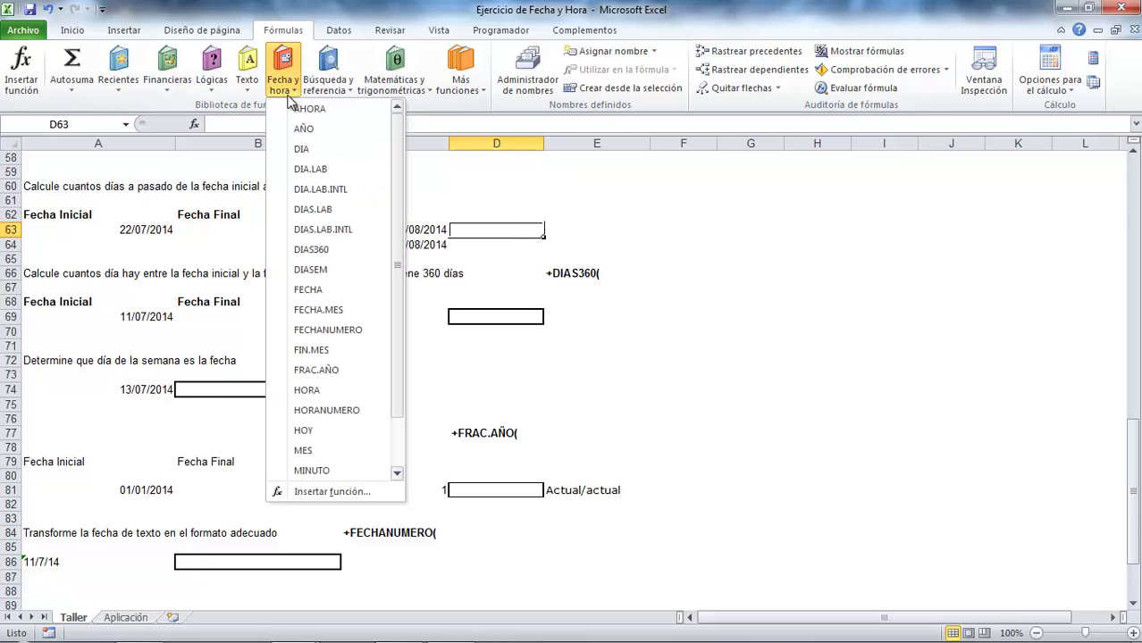
pyautogui.click(323, 213)
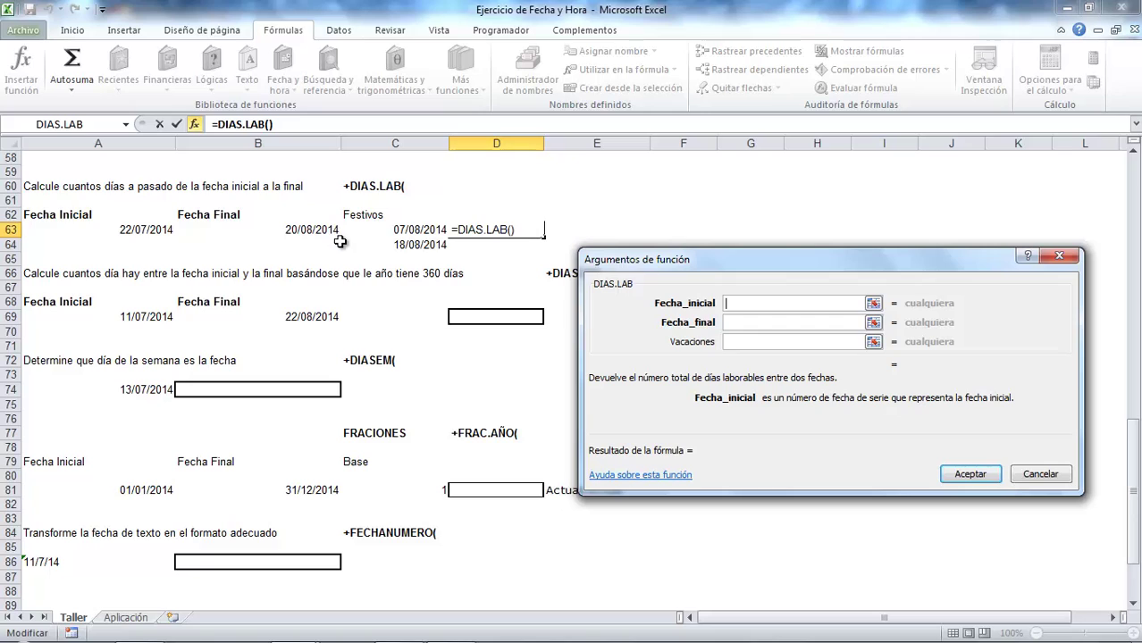
pyautogui.click(151, 230)
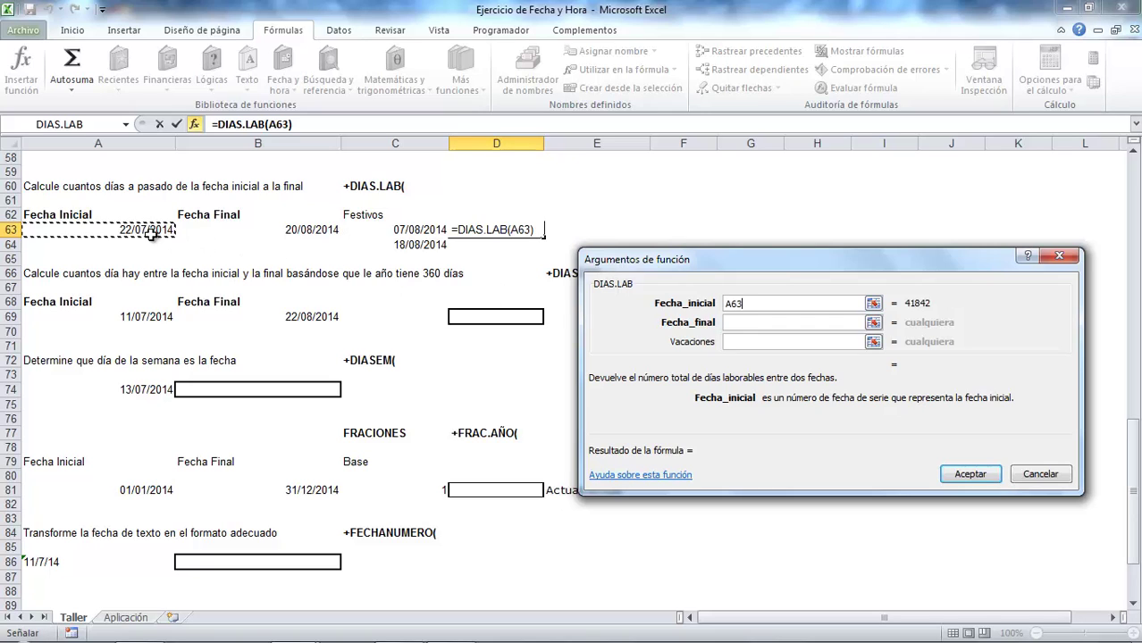
pyautogui.click(738, 323)
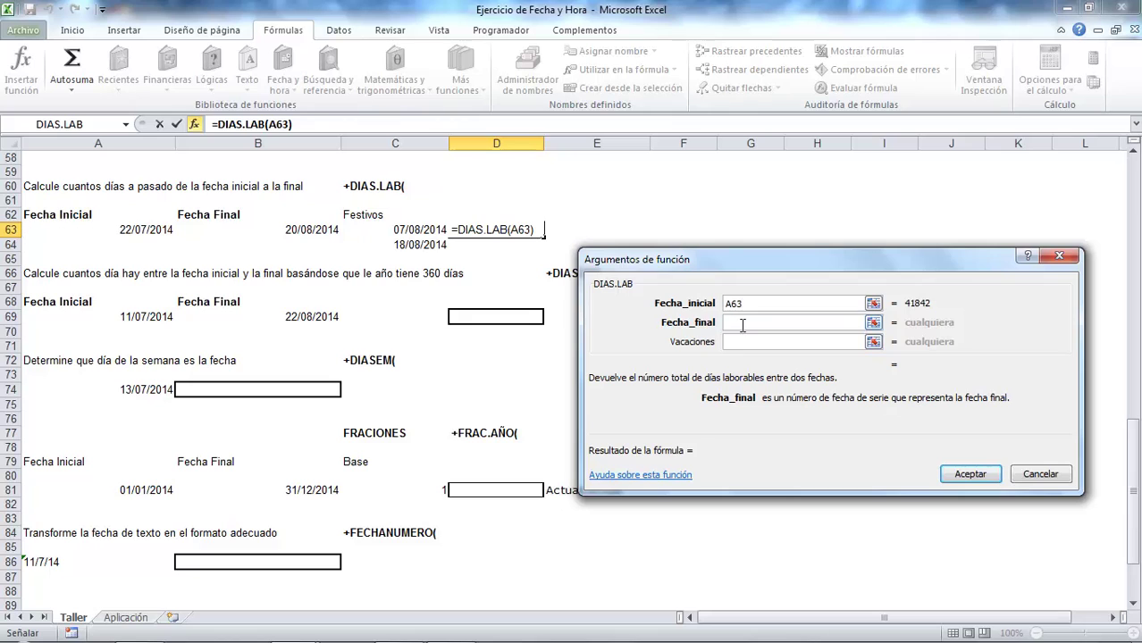
pyautogui.click(314, 231)
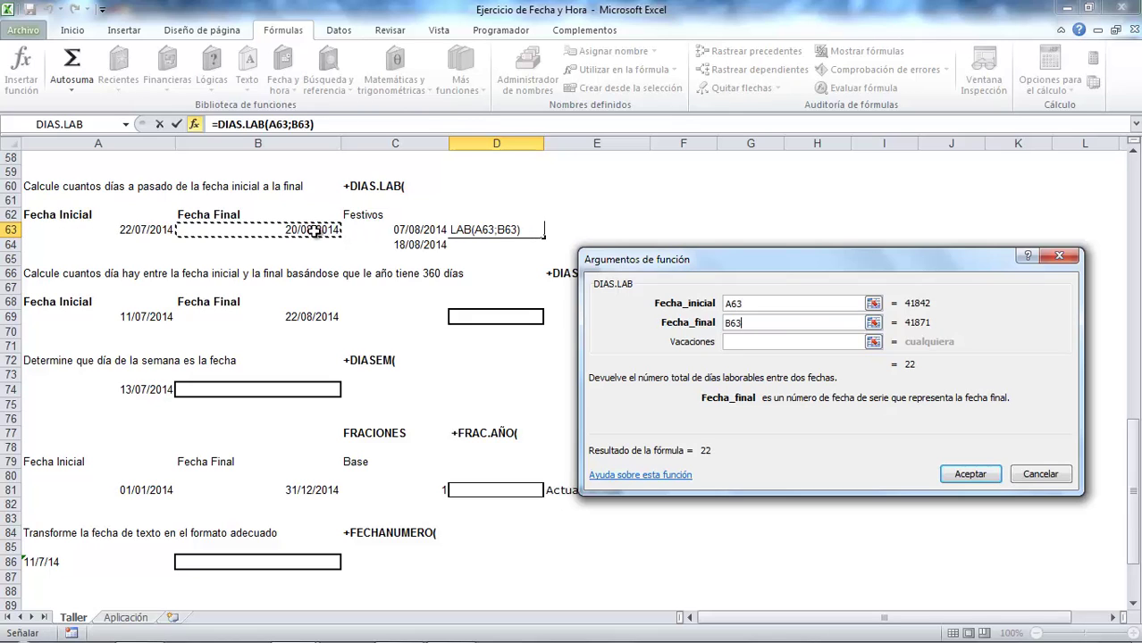
pyautogui.click(773, 343)
pyautogui.moveTo(418, 231); pyautogui.dragTo(420, 245)
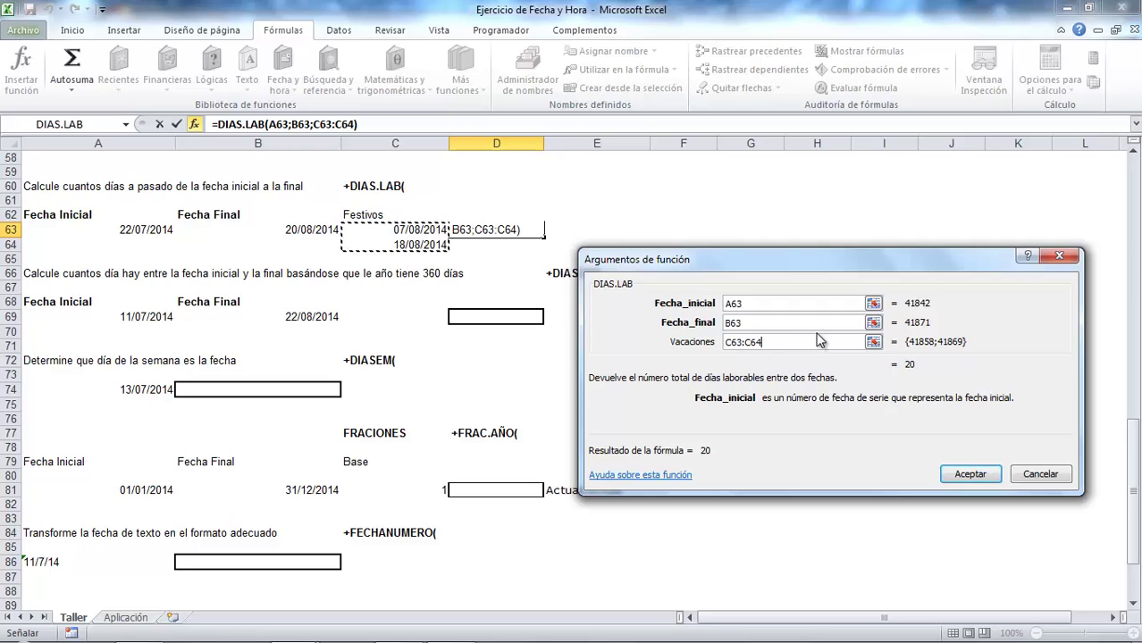
pyautogui.click(970, 473)
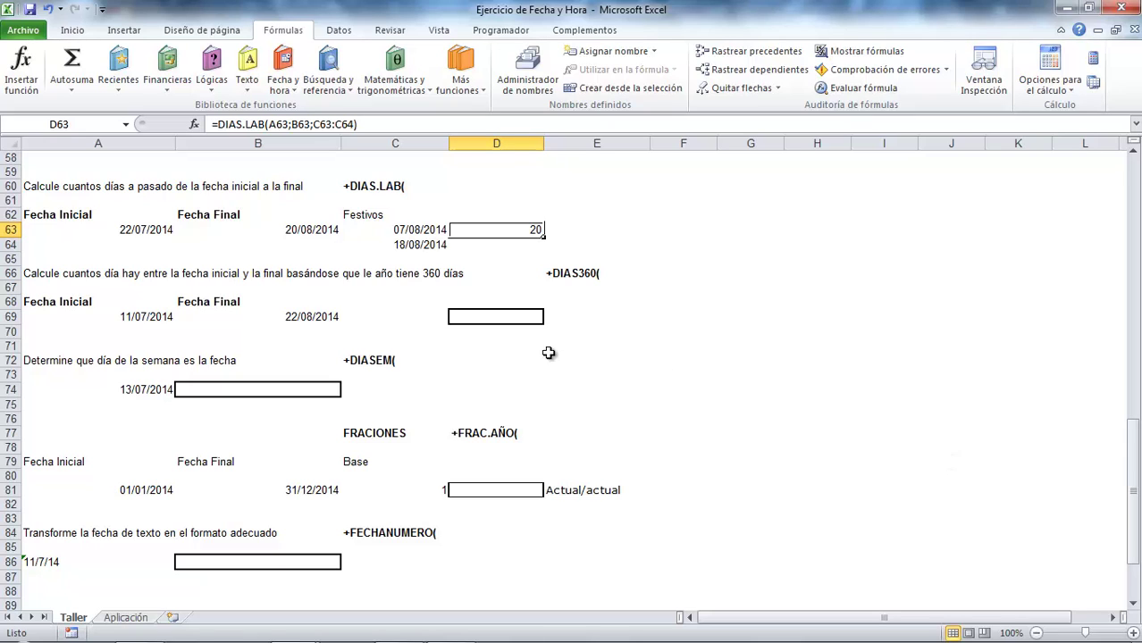
# Step: Calculate the 360-day-year difference in D69 with the DIAS360 function, from A69 to B69
pyautogui.click(460, 318)
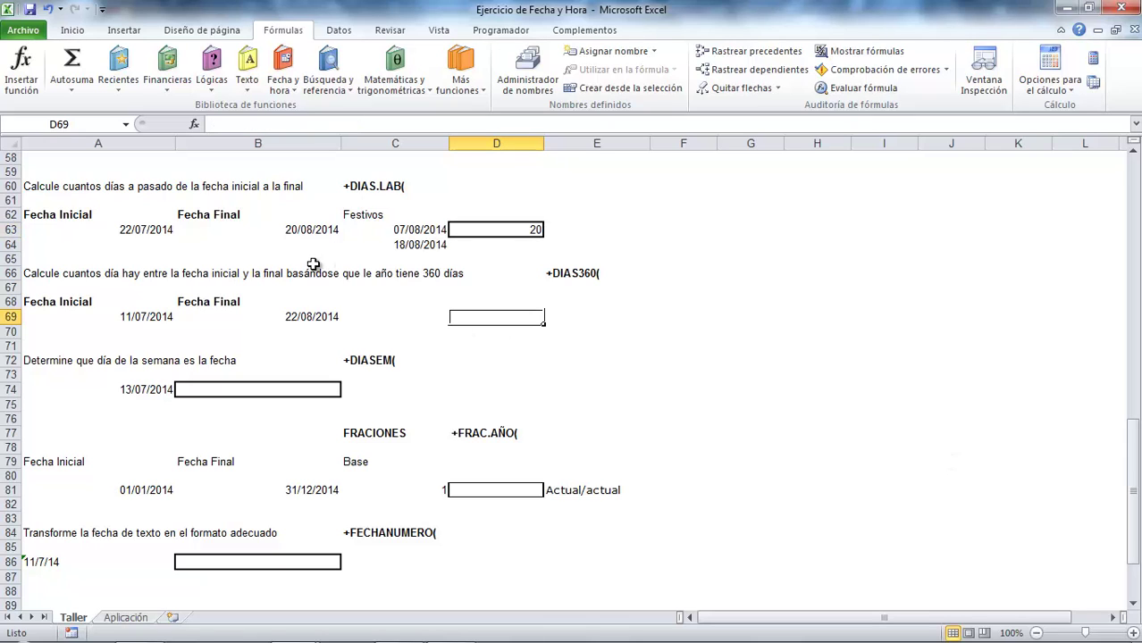
pyautogui.click(282, 76)
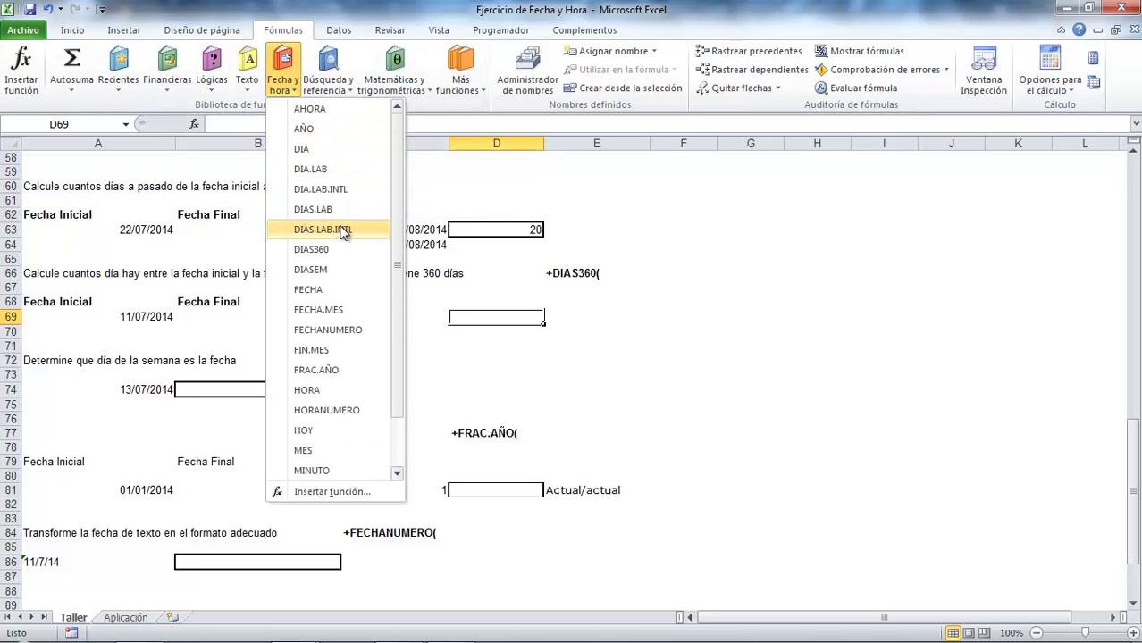
pyautogui.click(332, 249)
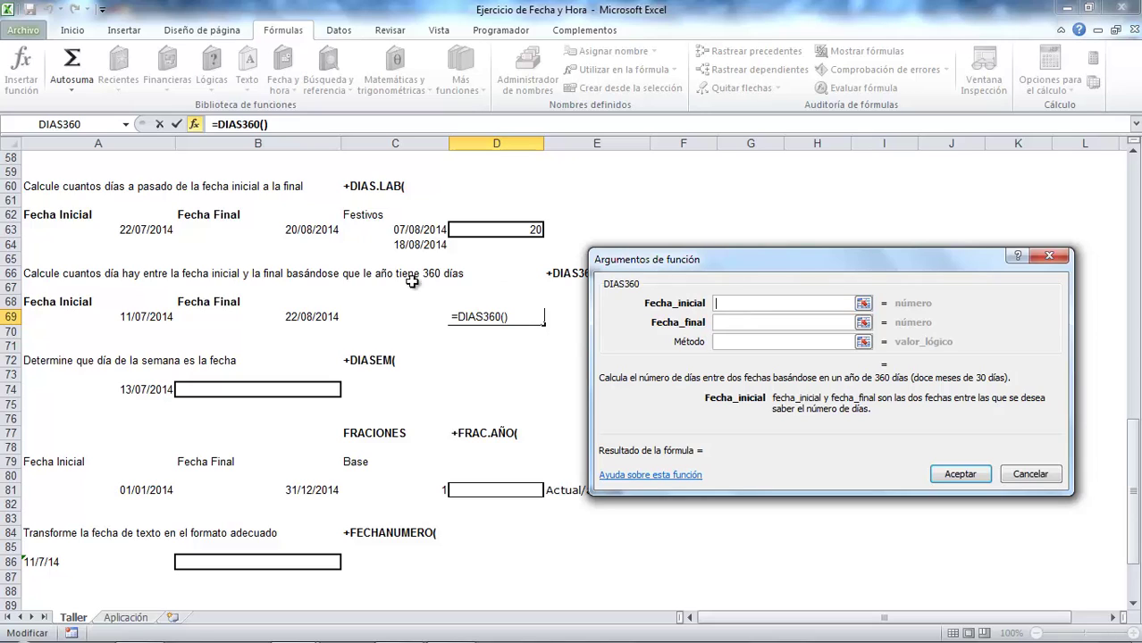
pyautogui.click(142, 318)
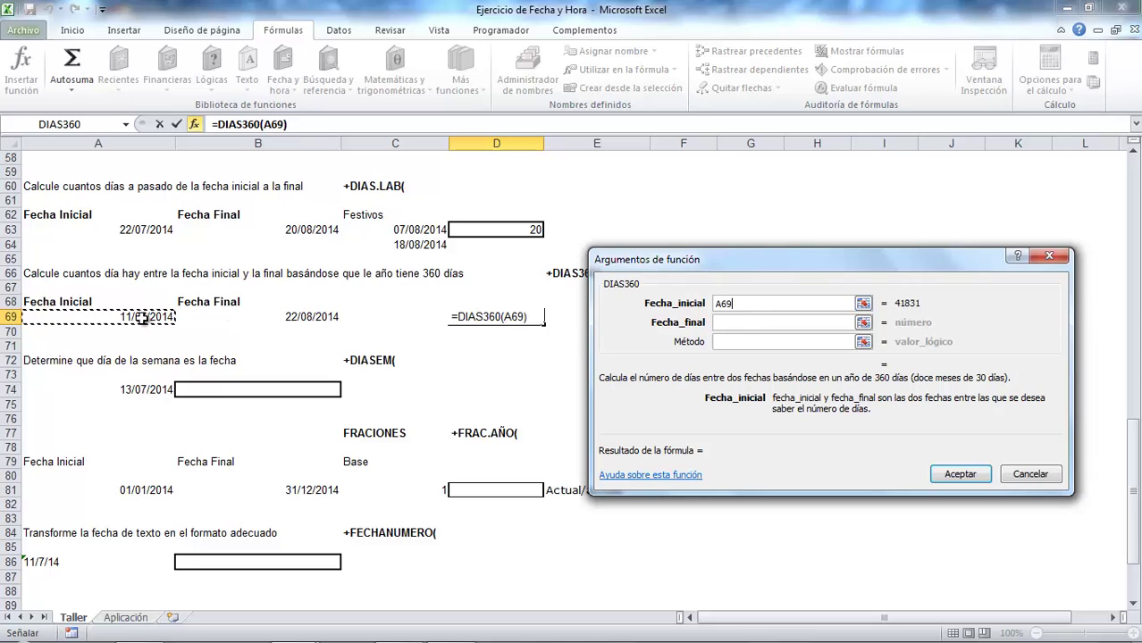
pyautogui.click(753, 321)
pyautogui.click(326, 316)
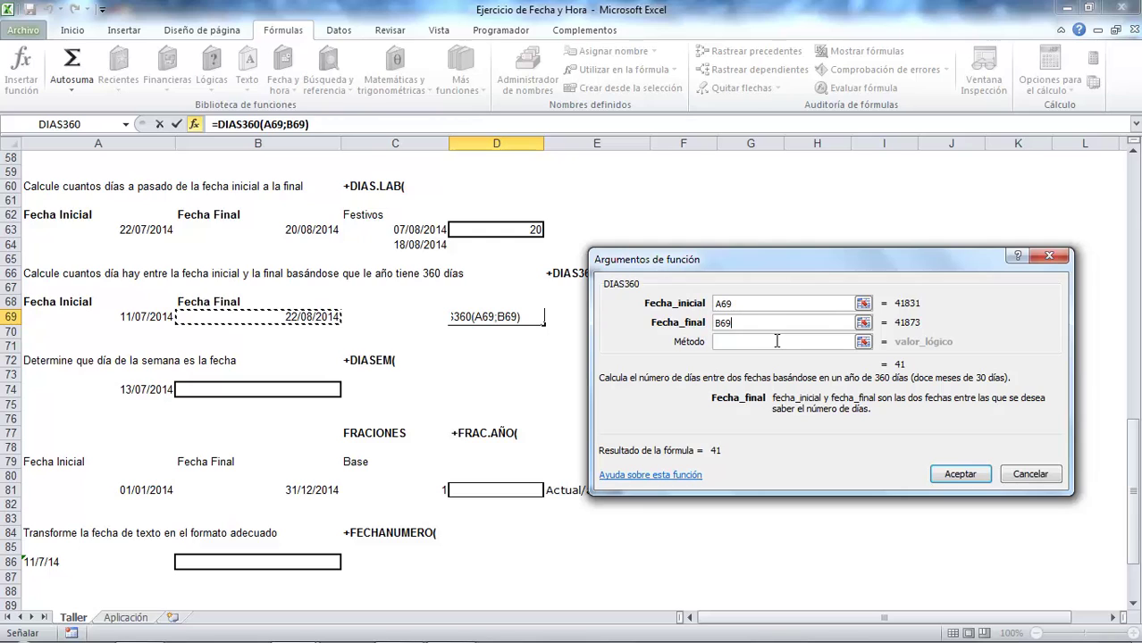
pyautogui.click(961, 474)
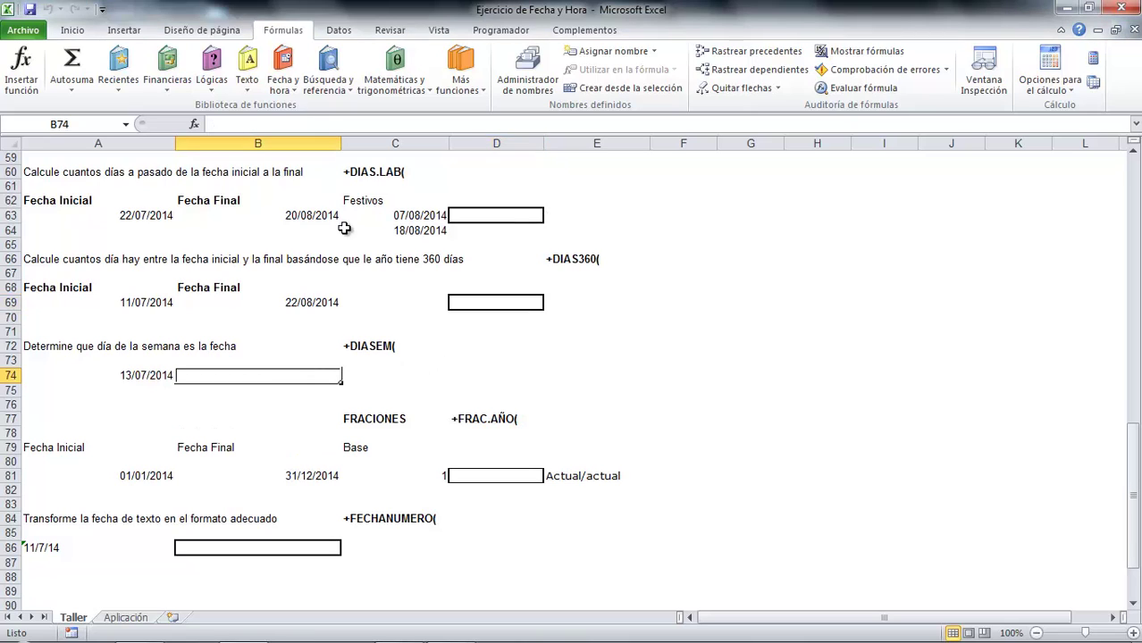
# Step: Determine the weekday number in B74 with the DIASEM function, using A74 as serial number and 2 as type
pyautogui.click(282, 82)
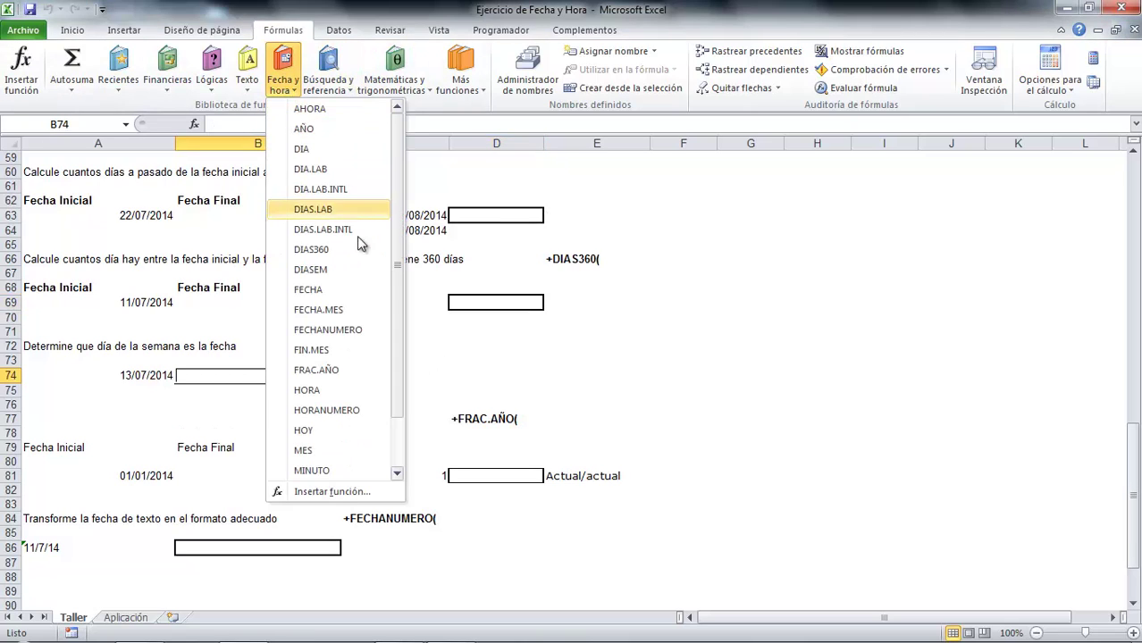
pyautogui.click(359, 269)
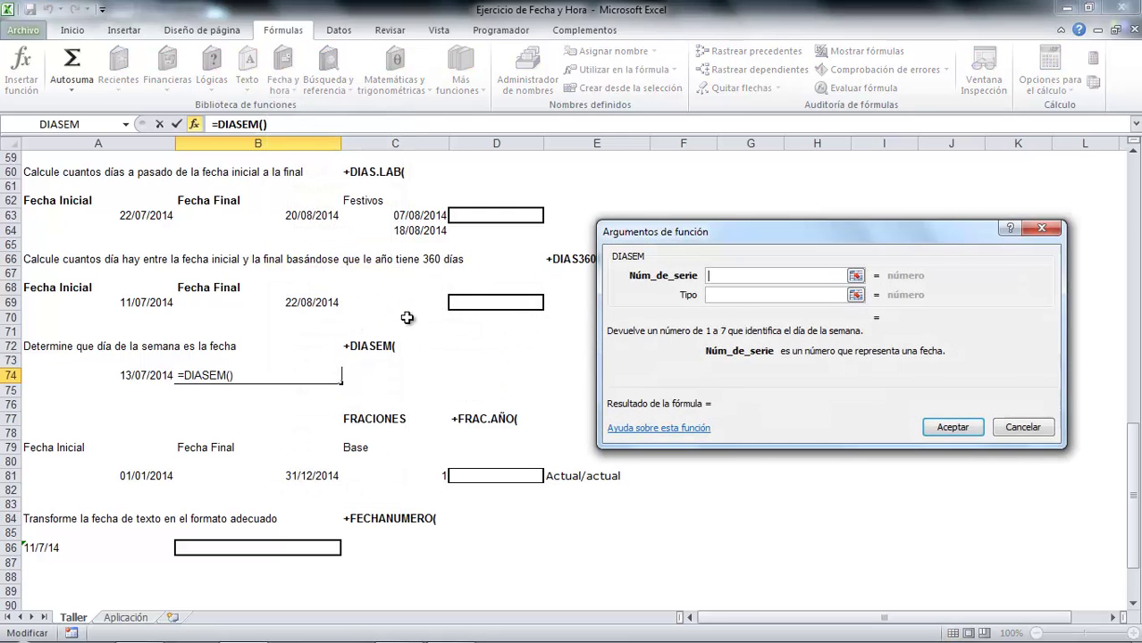
pyautogui.click(753, 297)
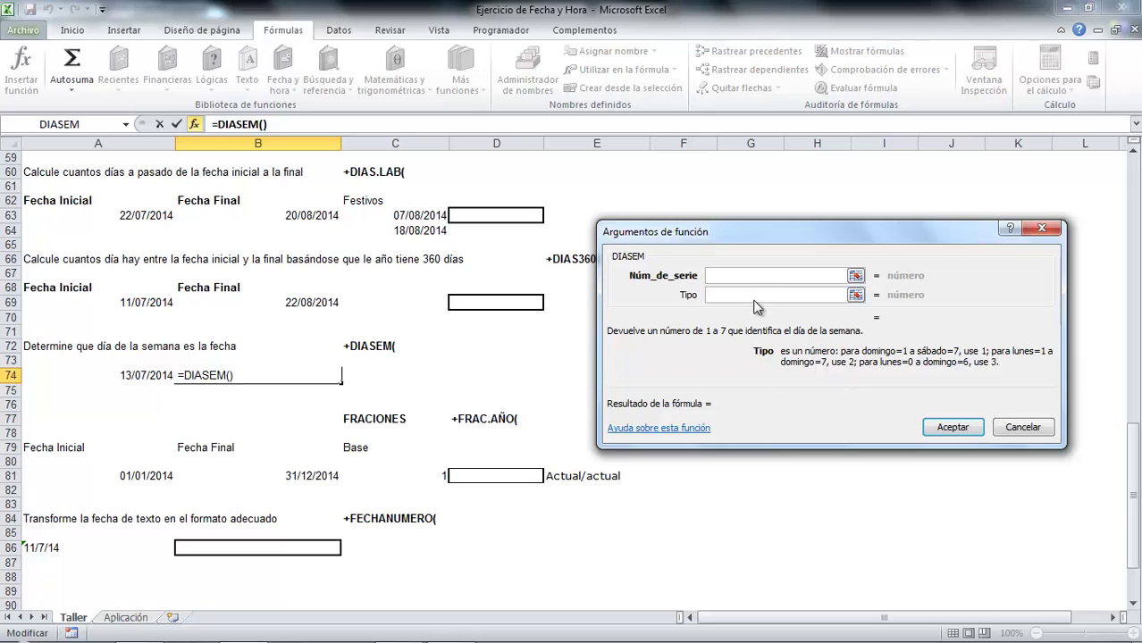
pyautogui.write('2')
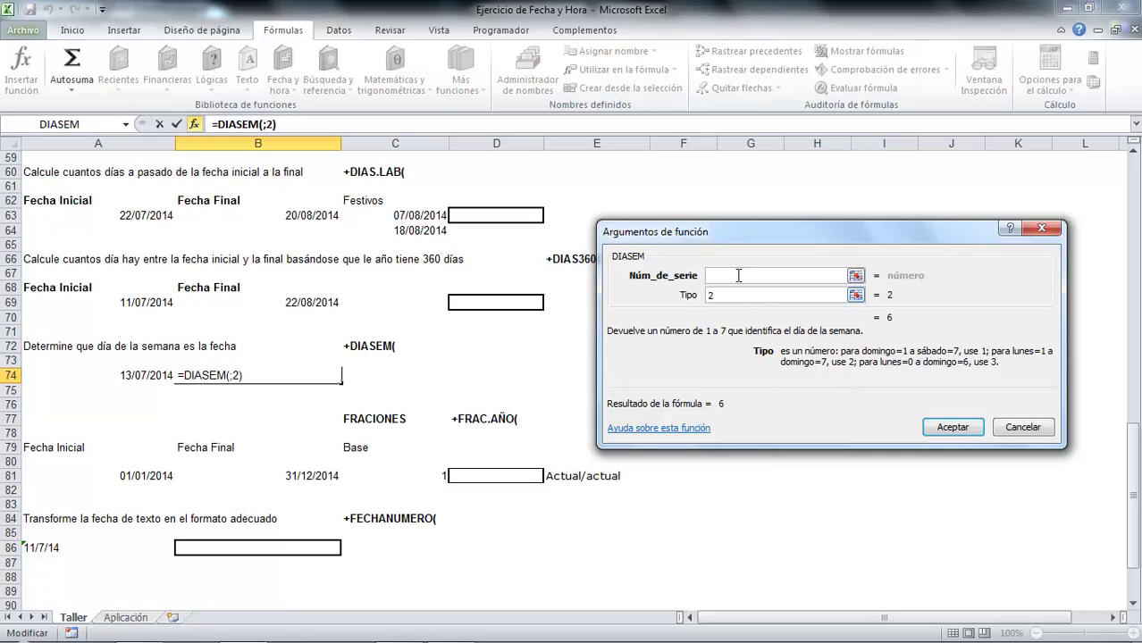
pyautogui.click(738, 276)
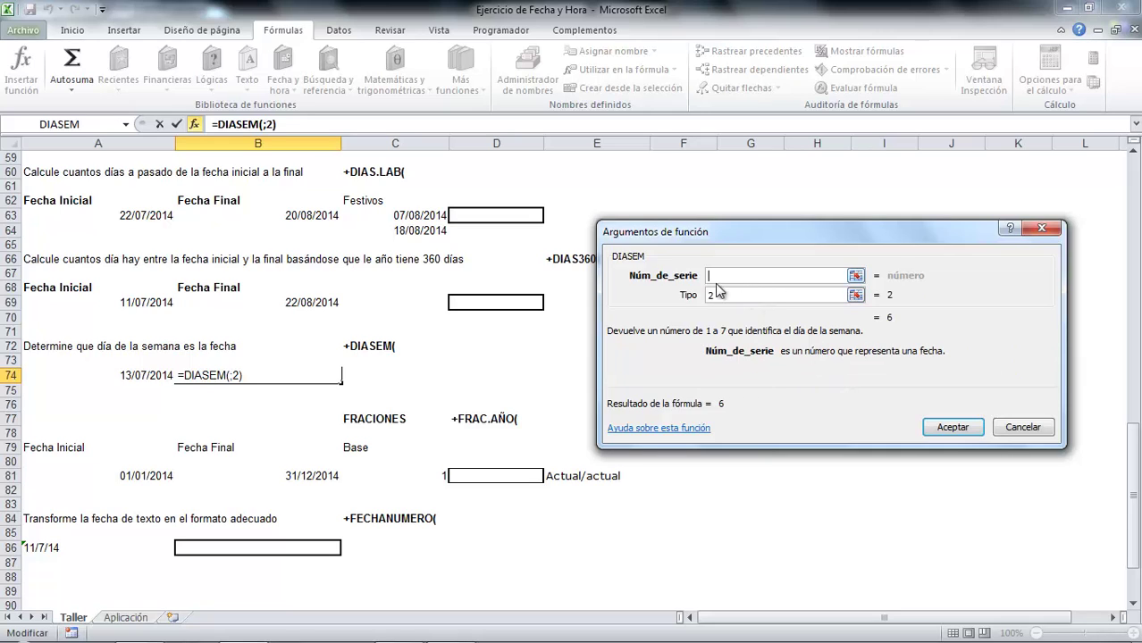
pyautogui.click(136, 373)
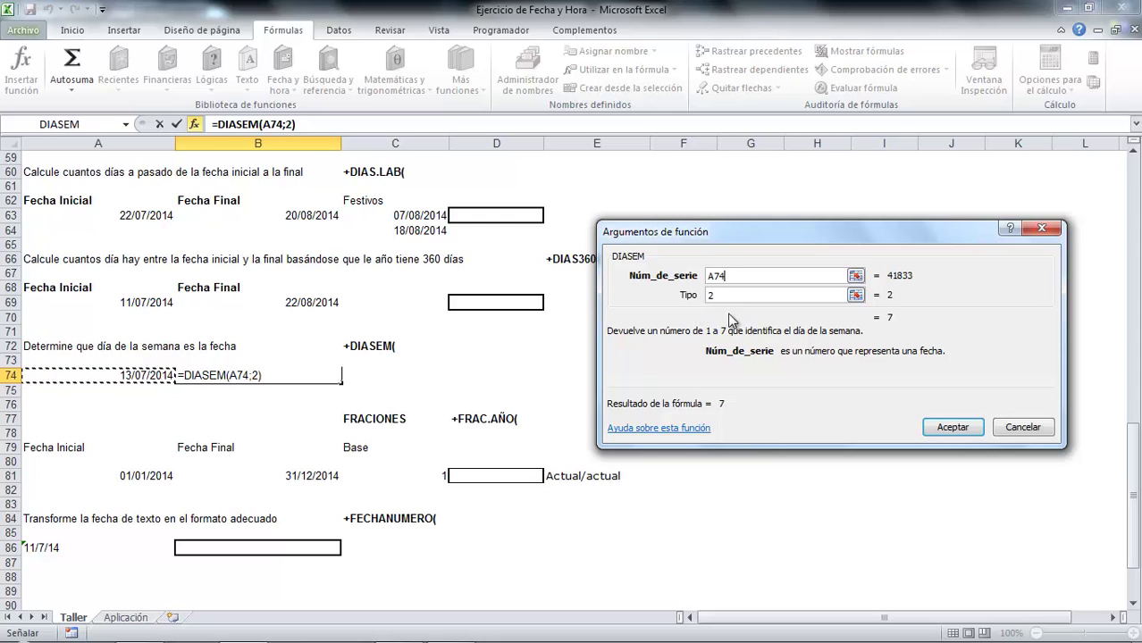
pyautogui.click(934, 427)
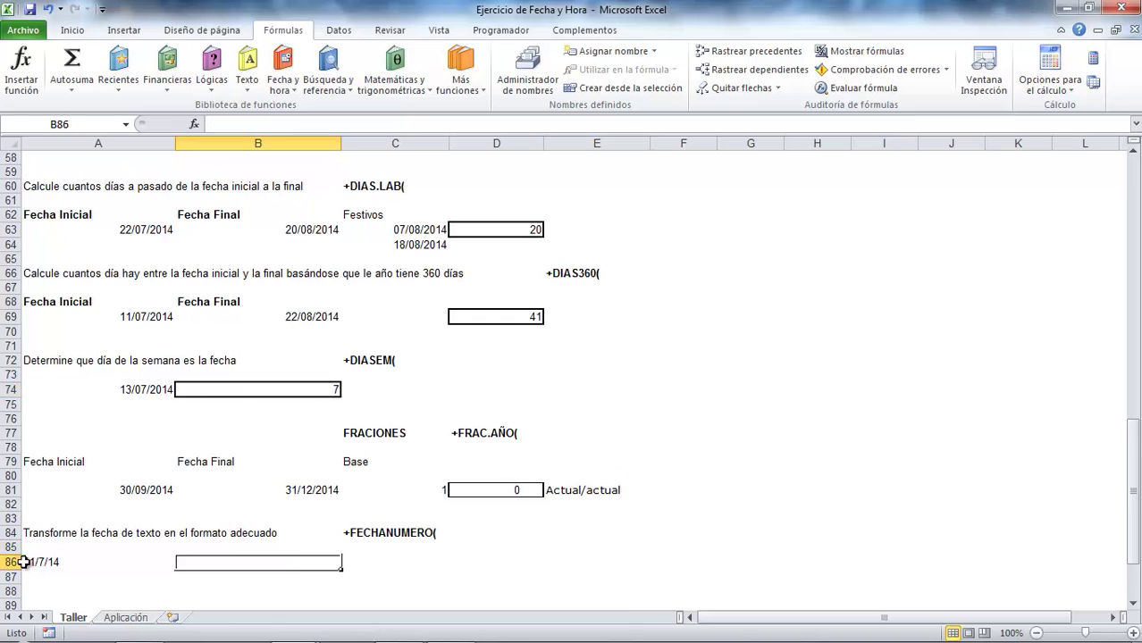
pyautogui.click(26, 564)
pyautogui.click(502, 574)
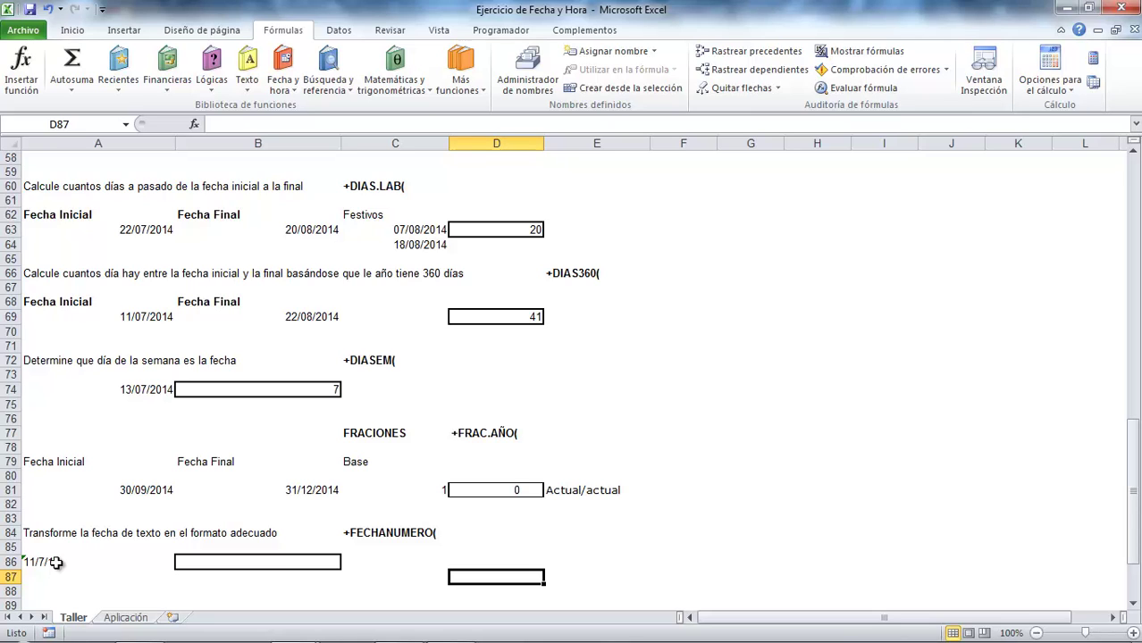
pyautogui.click(264, 564)
pyautogui.click(283, 82)
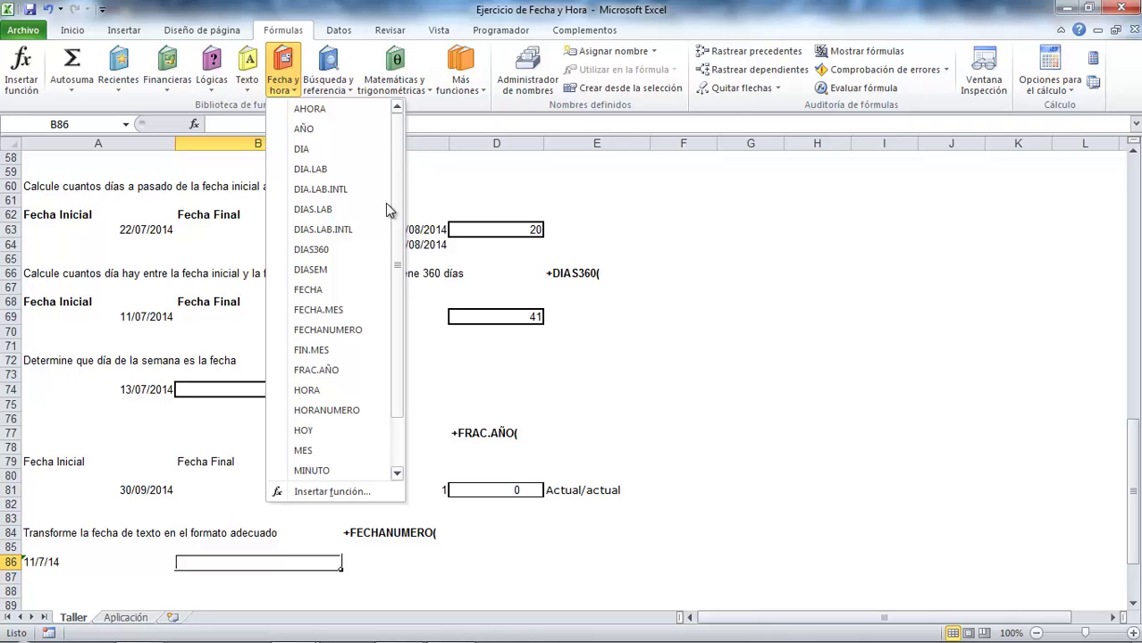
pyautogui.click(332, 328)
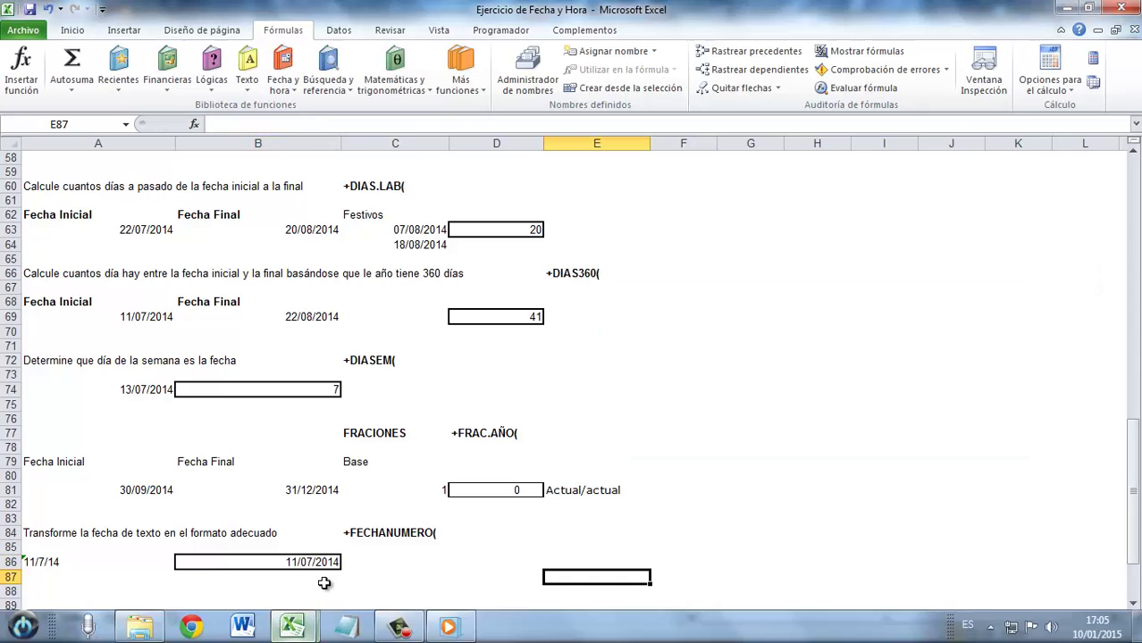
# Step: Convert the text date in A86 to a proper date in B86 with the FECHANUMERO function
pyautogui.click(295, 562)
pyautogui.moveTo(295, 562)
pyautogui.mouseDown()
pyautogui.moveTo(395, 570)
pyautogui.moveTo(284, 571)
pyautogui.mouseUp()
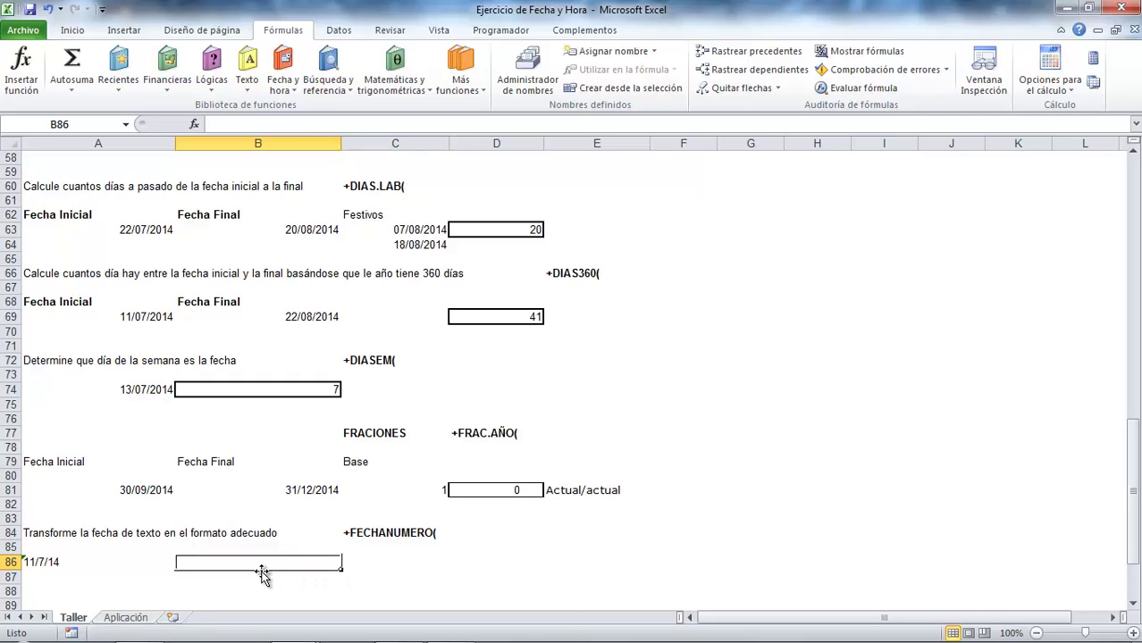
pyautogui.click(286, 88)
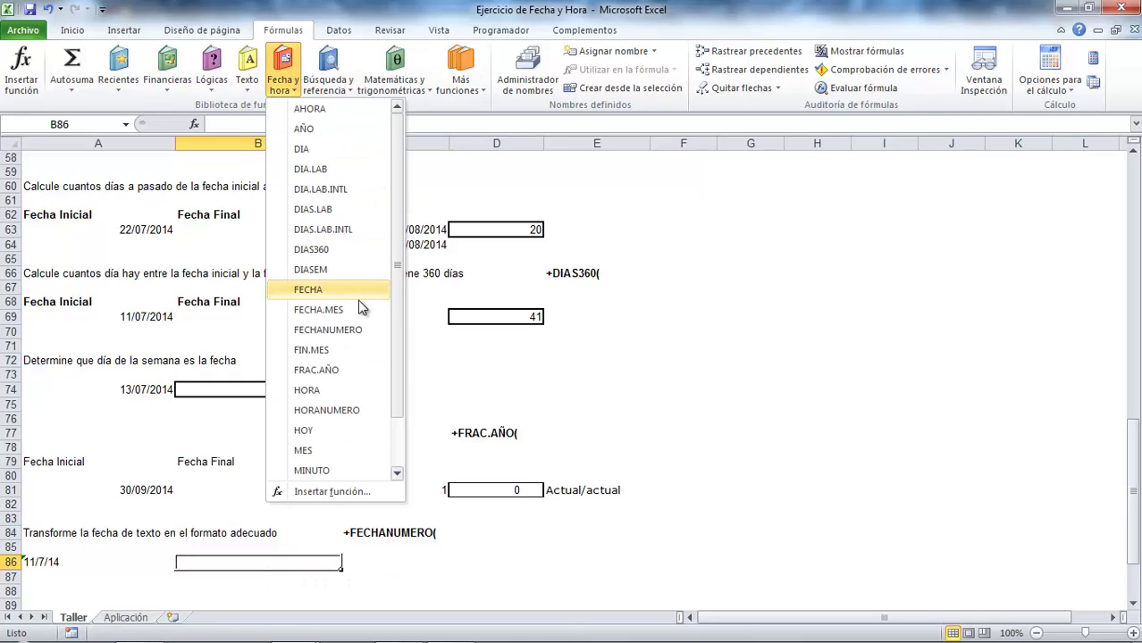
pyautogui.click(344, 330)
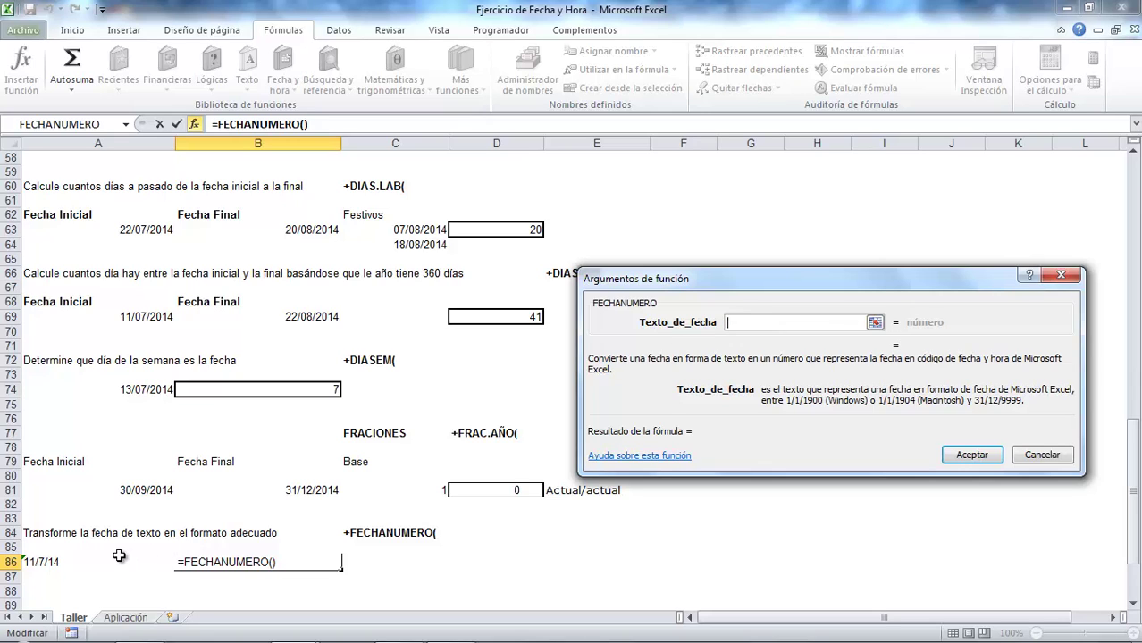
pyautogui.click(52, 561)
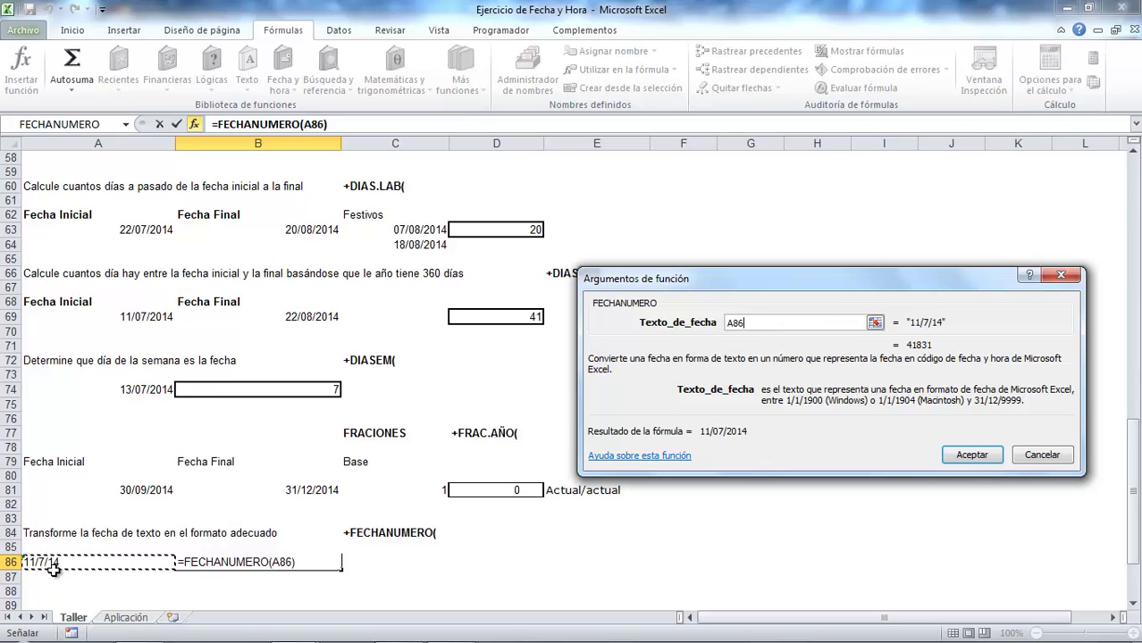
pyautogui.click(971, 454)
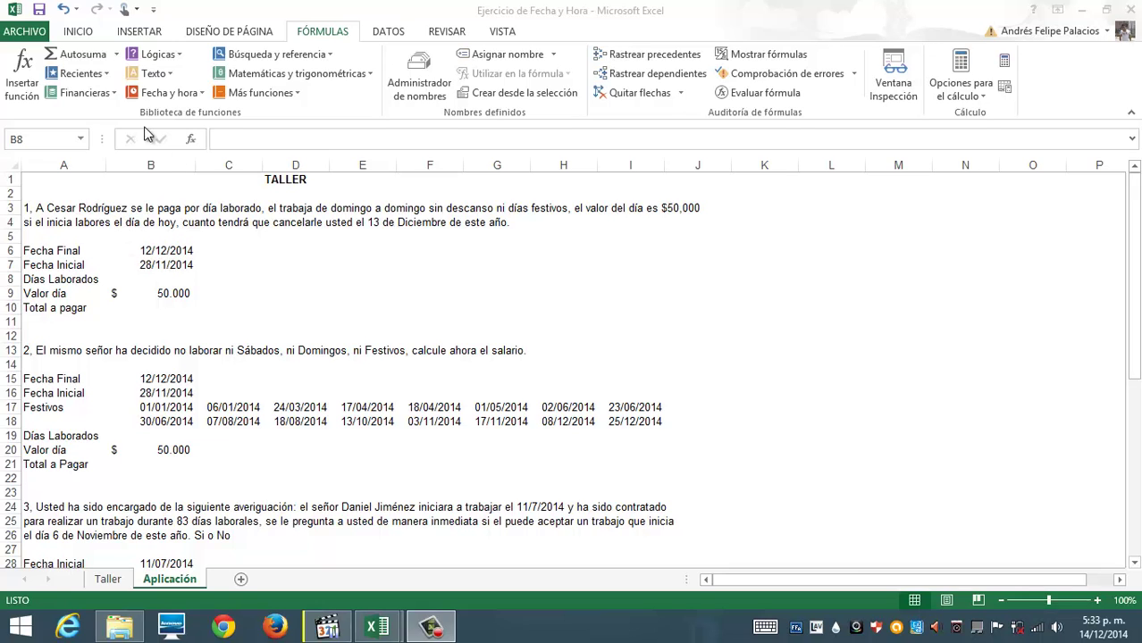
pyautogui.click(191, 93)
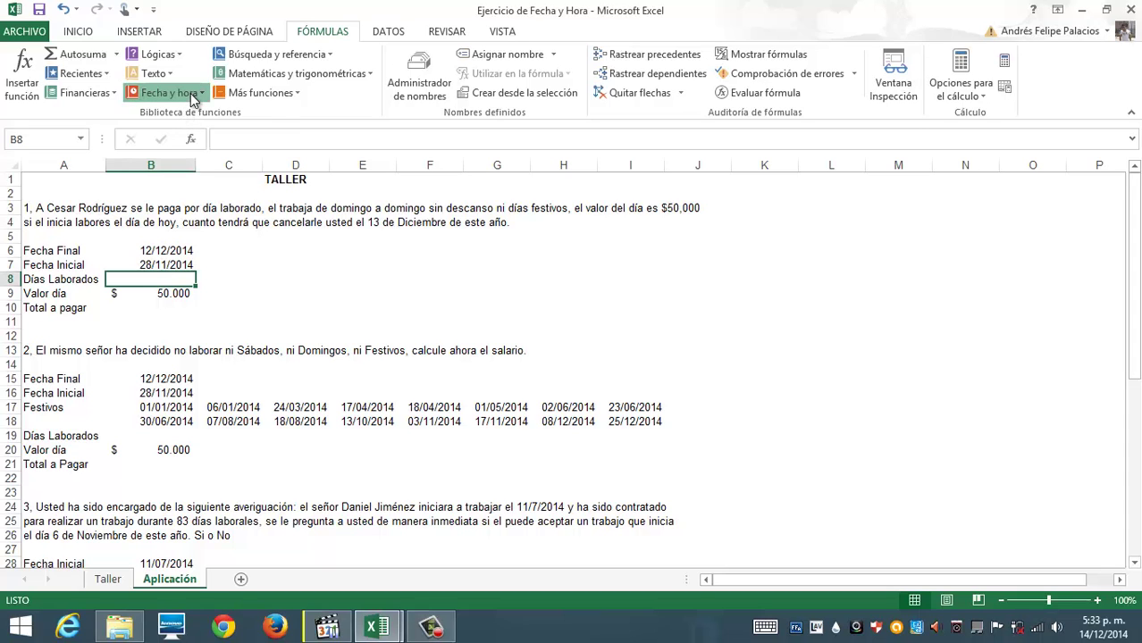
pyautogui.click(190, 94)
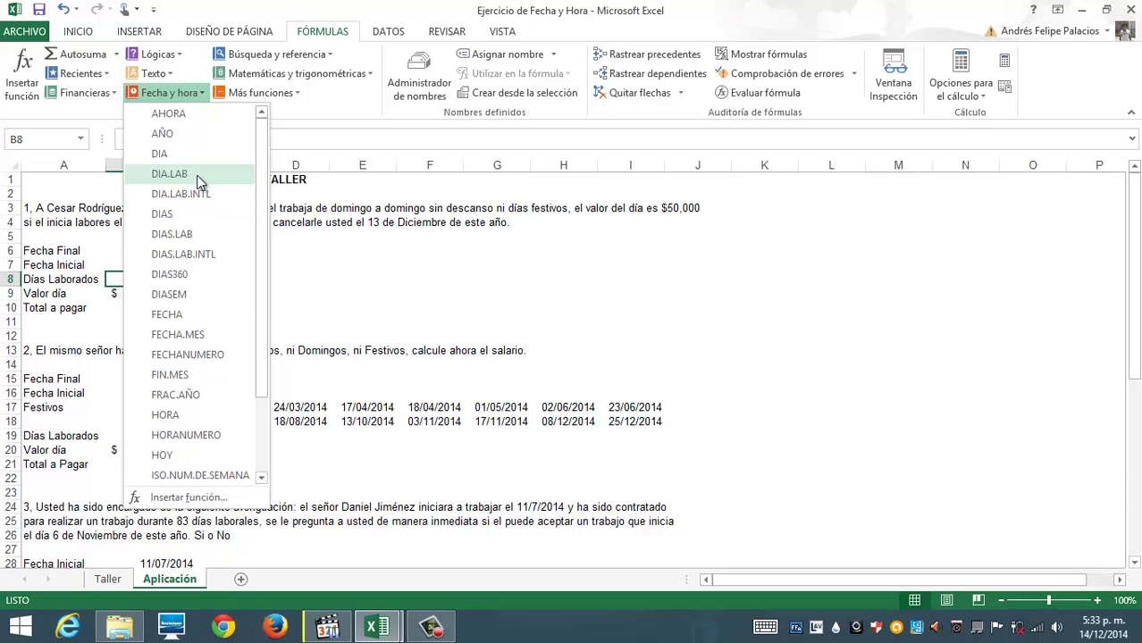
pyautogui.click(205, 235)
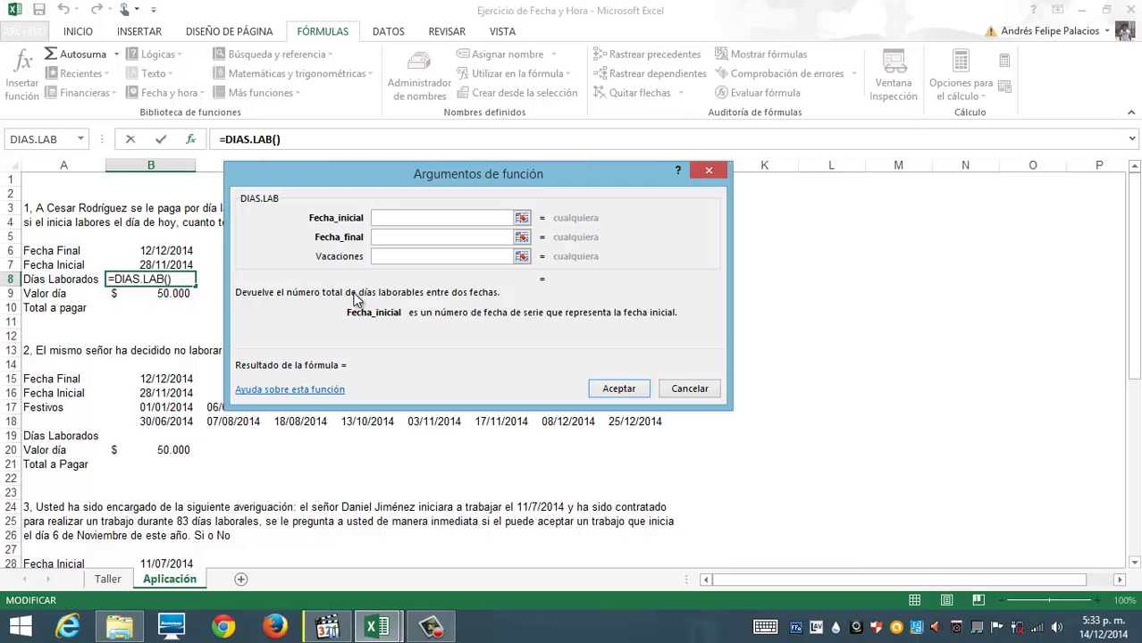
pyautogui.click(677, 389)
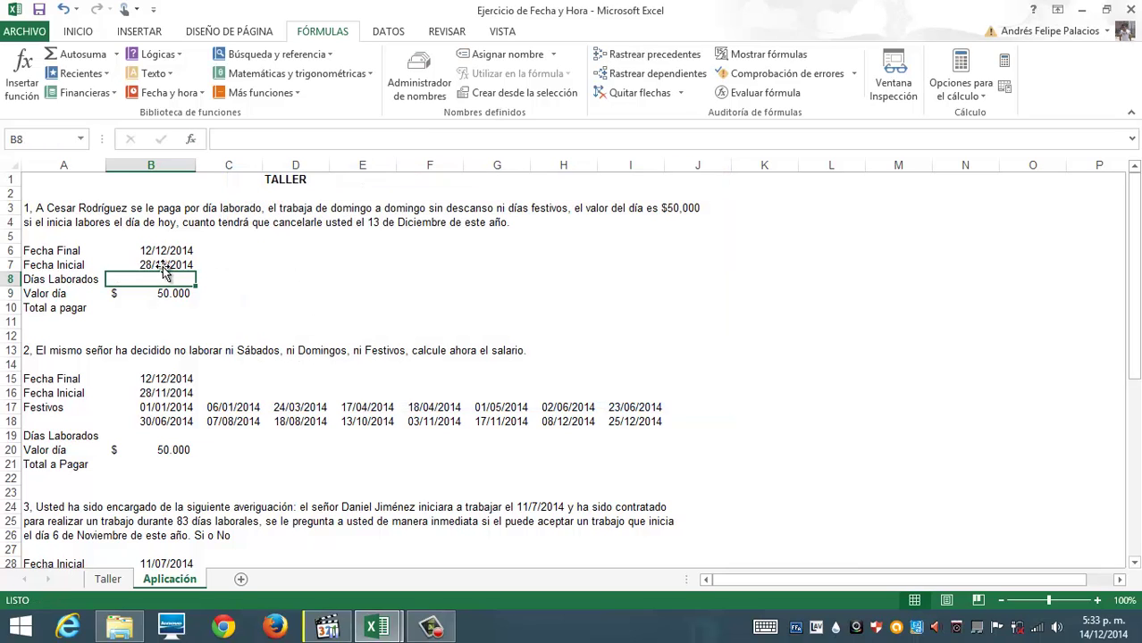
# Step: Calculate the days worked in B8 of the Aplicación sheet with the formula =B6-B7+1
pyautogui.write('=')
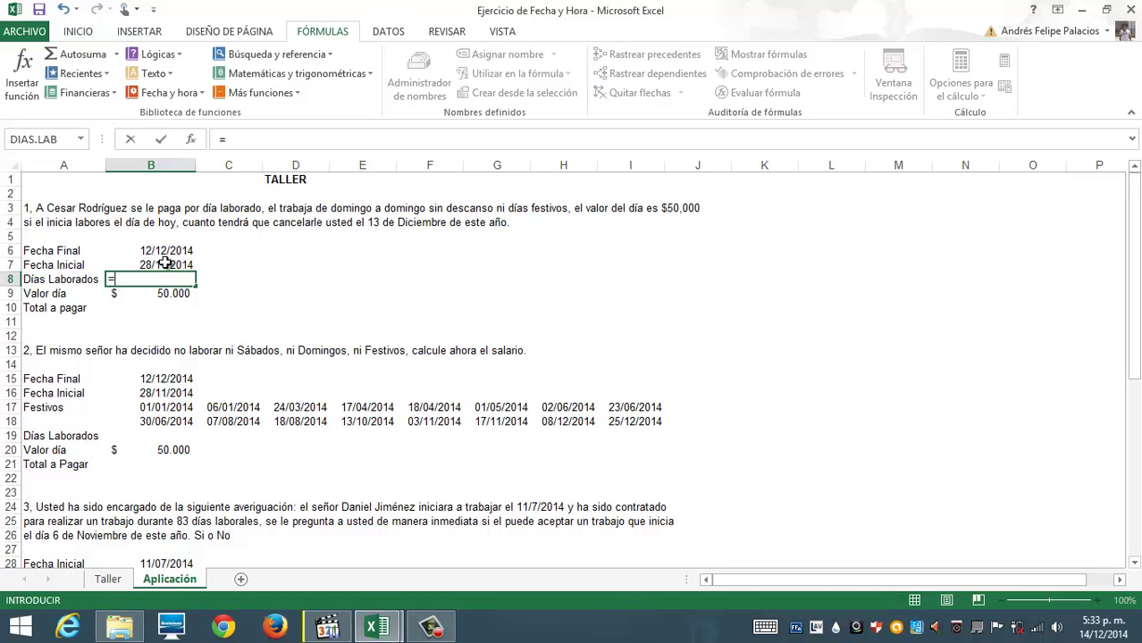
pyautogui.click(166, 252)
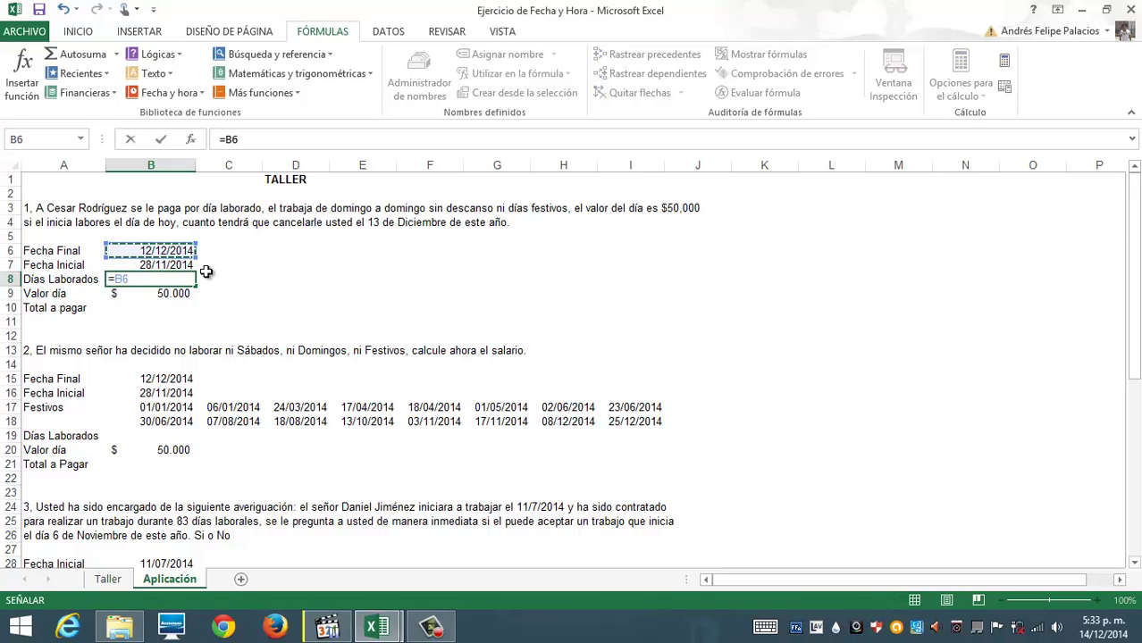
pyautogui.write('-')
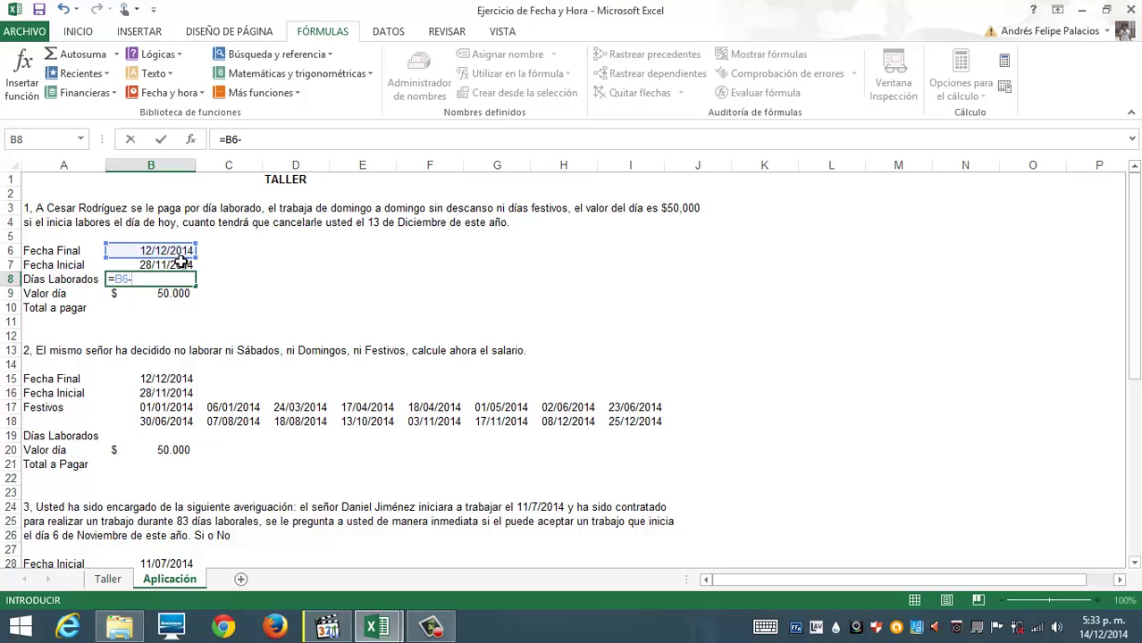
pyautogui.click(179, 265)
pyautogui.write('+1')
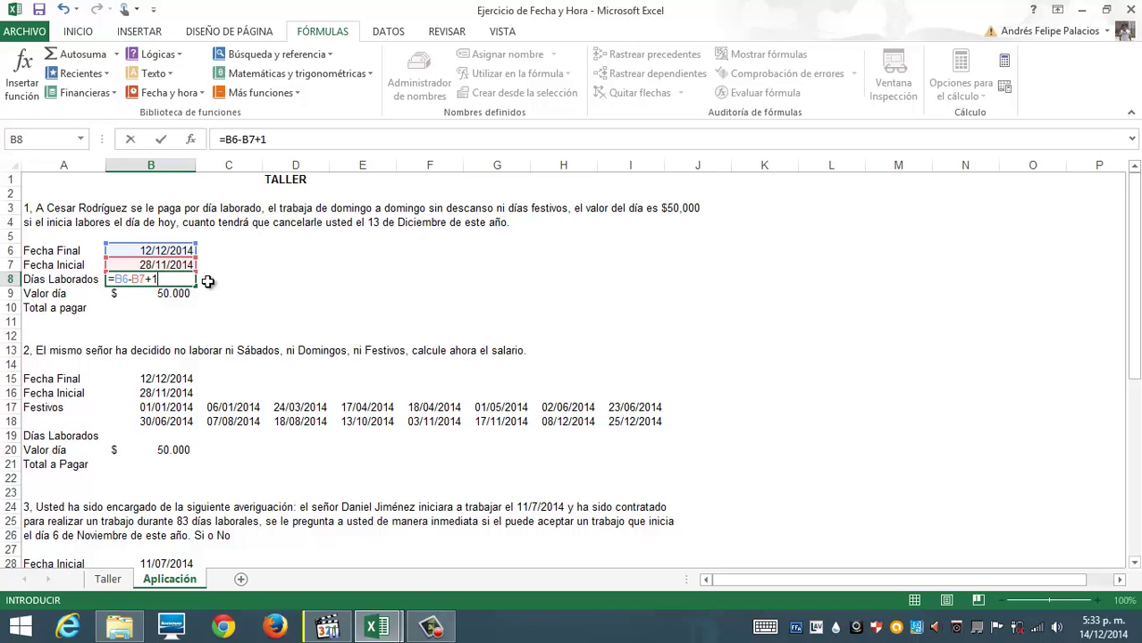
pyautogui.press('Return')
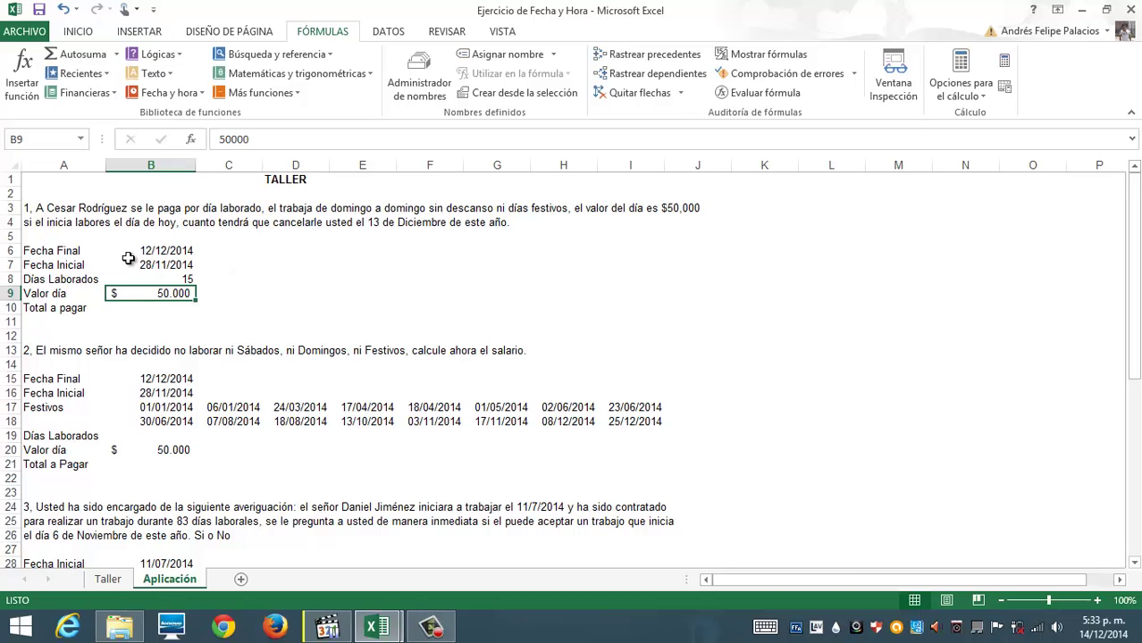
# Step: Calculate the total to pay in B10 with the formula =B8*B9
pyautogui.click(162, 314)
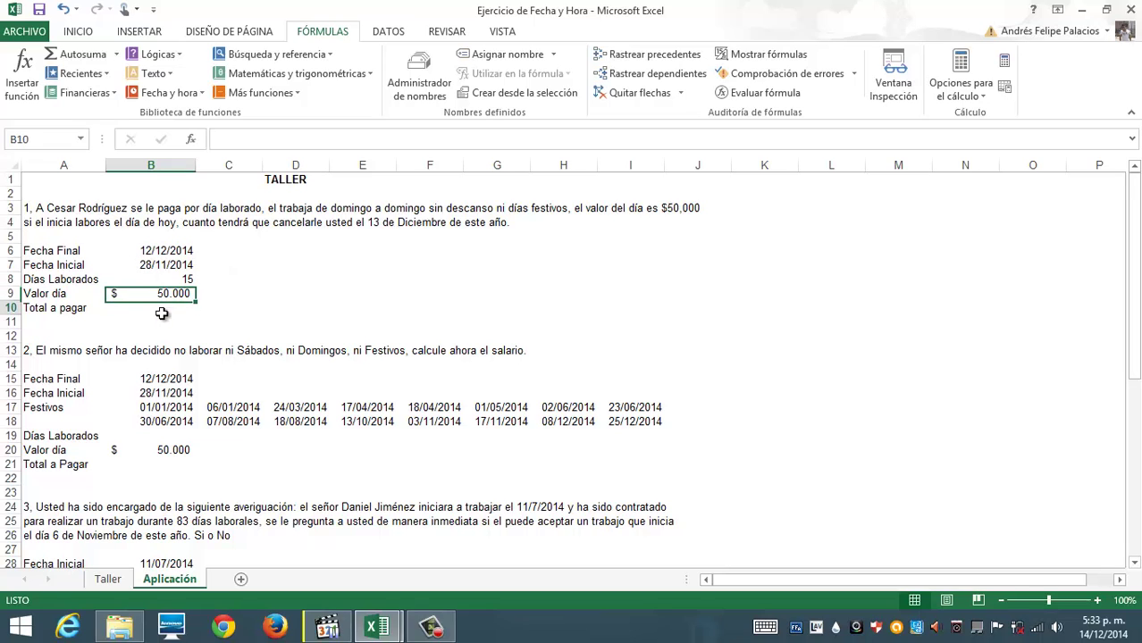
pyautogui.write('=')
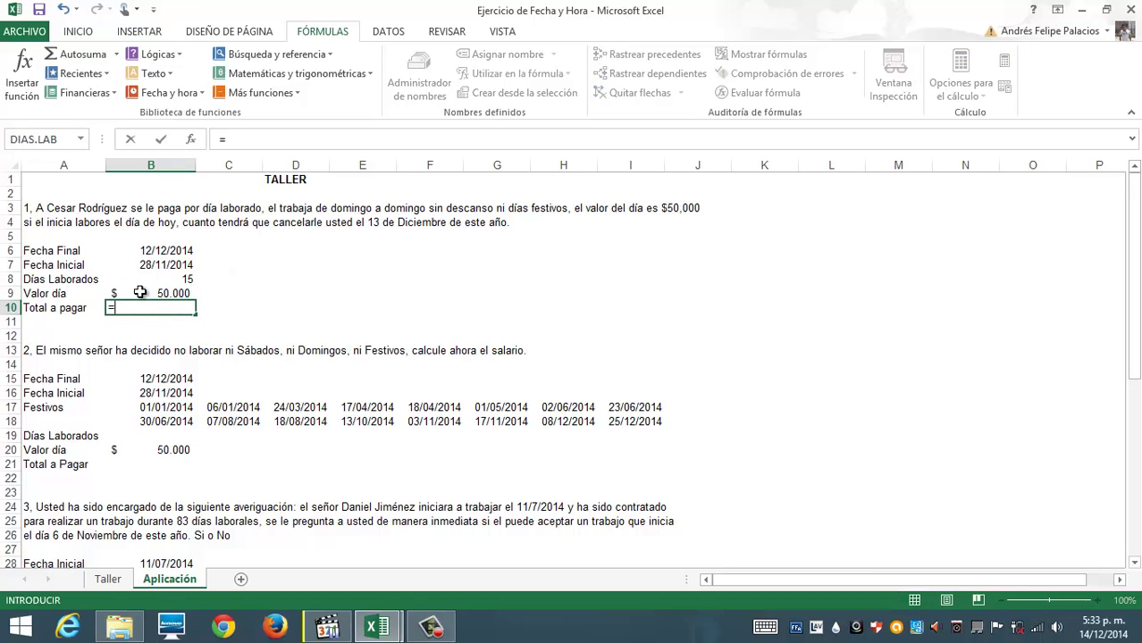
pyautogui.click(171, 280)
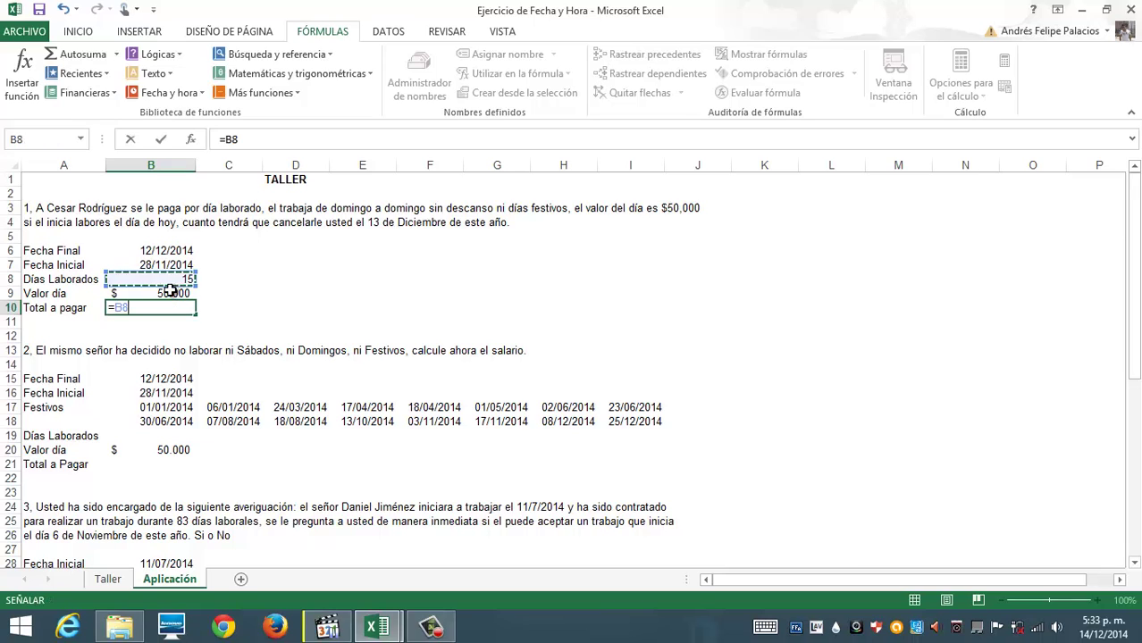
pyautogui.write('*')
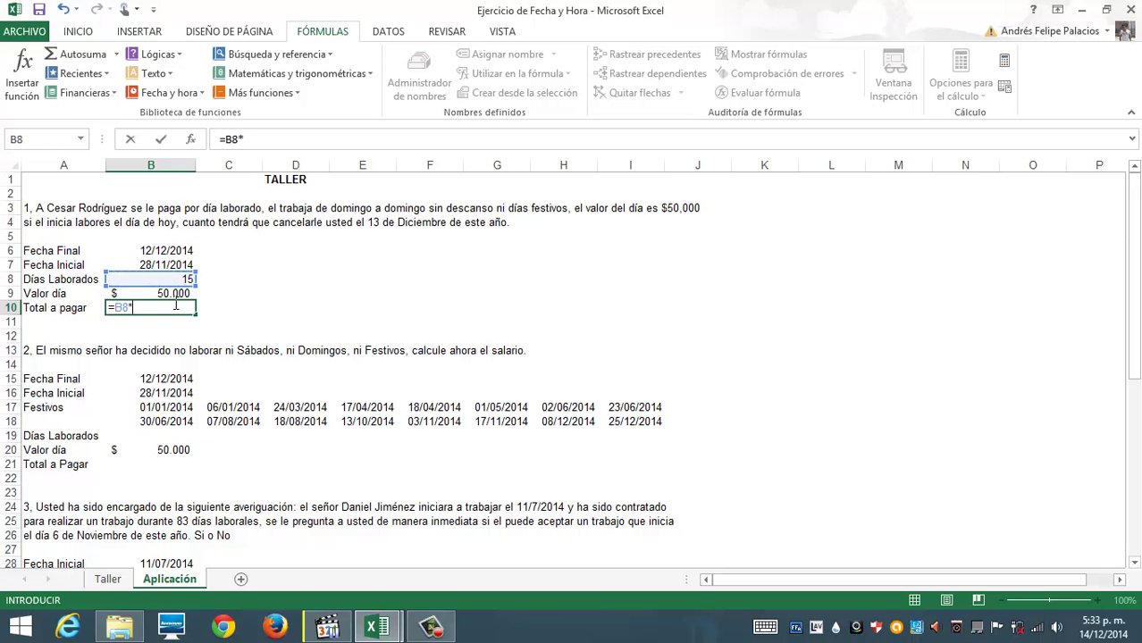
pyautogui.click(170, 295)
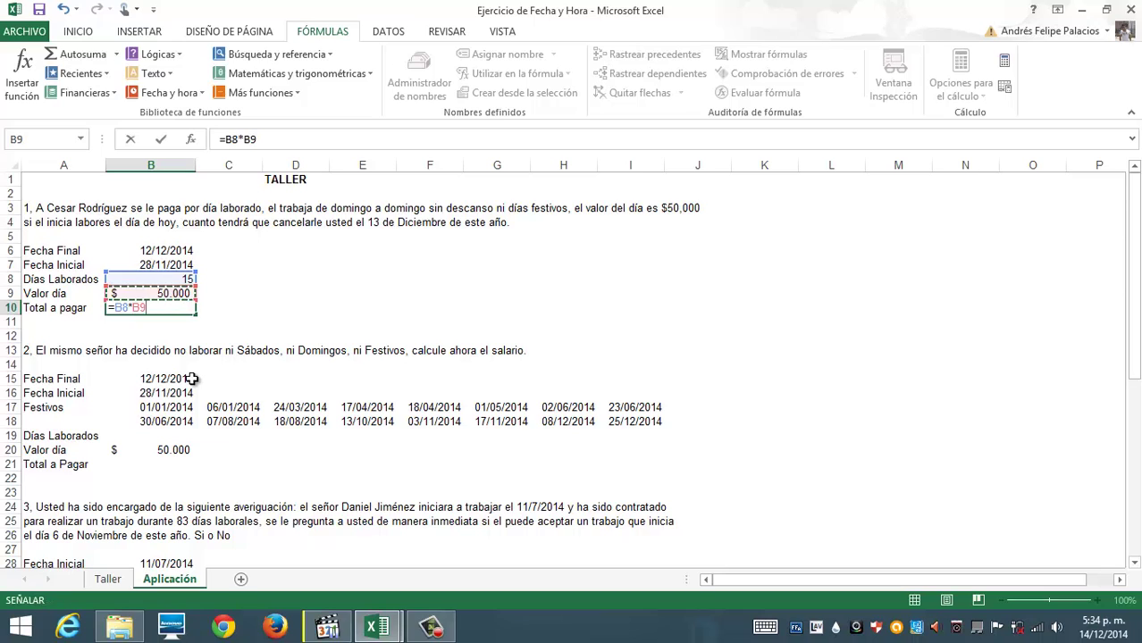
pyautogui.press('Return')
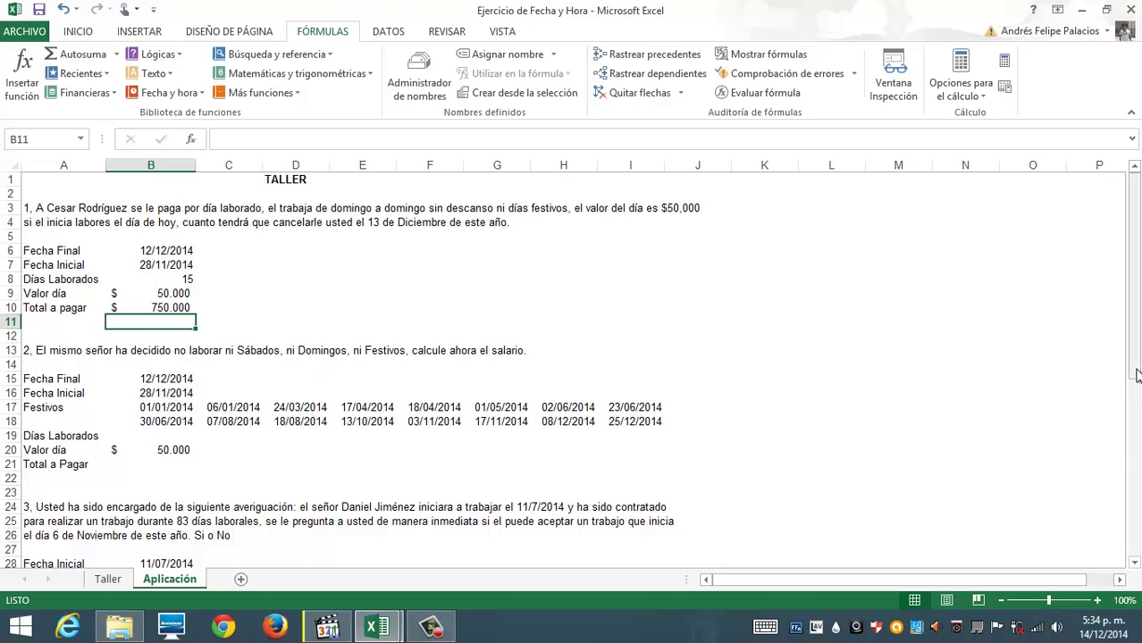
# Step: Calculate the working days in B19 with the DIAS.LAB function, from B16 to B15, using B17:I18 as holidays
pyautogui.moveTo(1132, 367); pyautogui.dragTo(1136, 416)
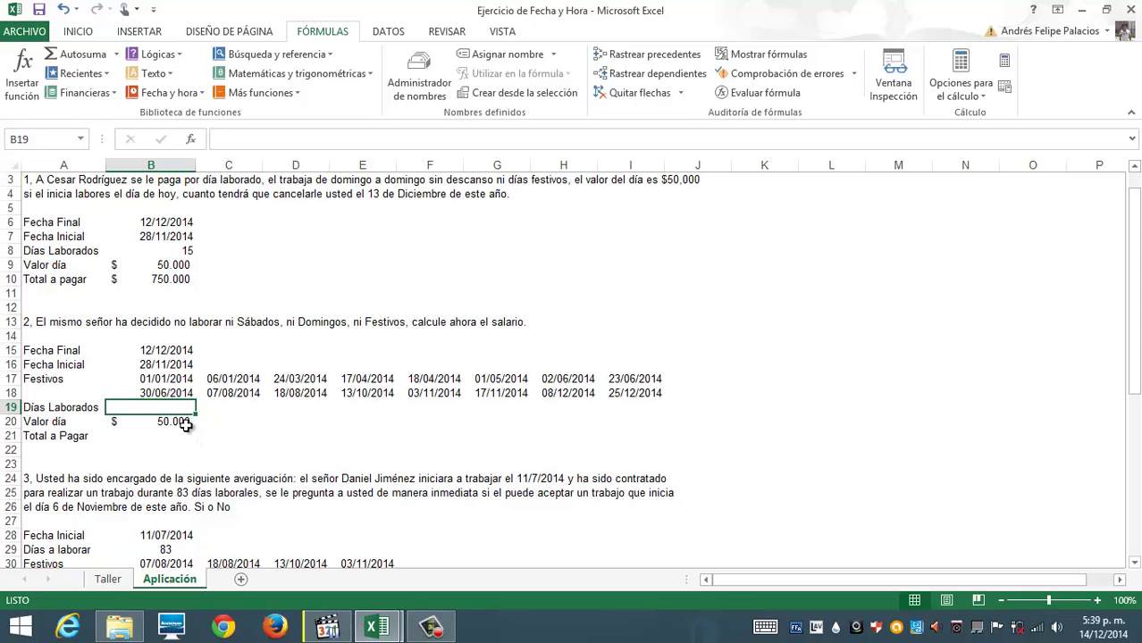
pyautogui.click(171, 93)
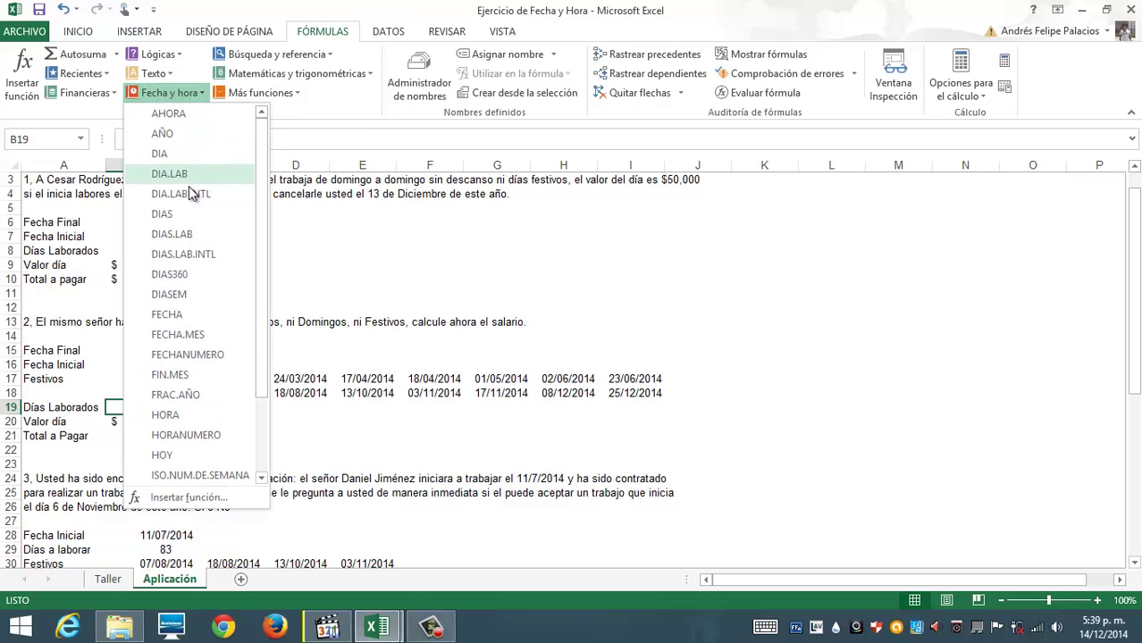
pyautogui.click(197, 233)
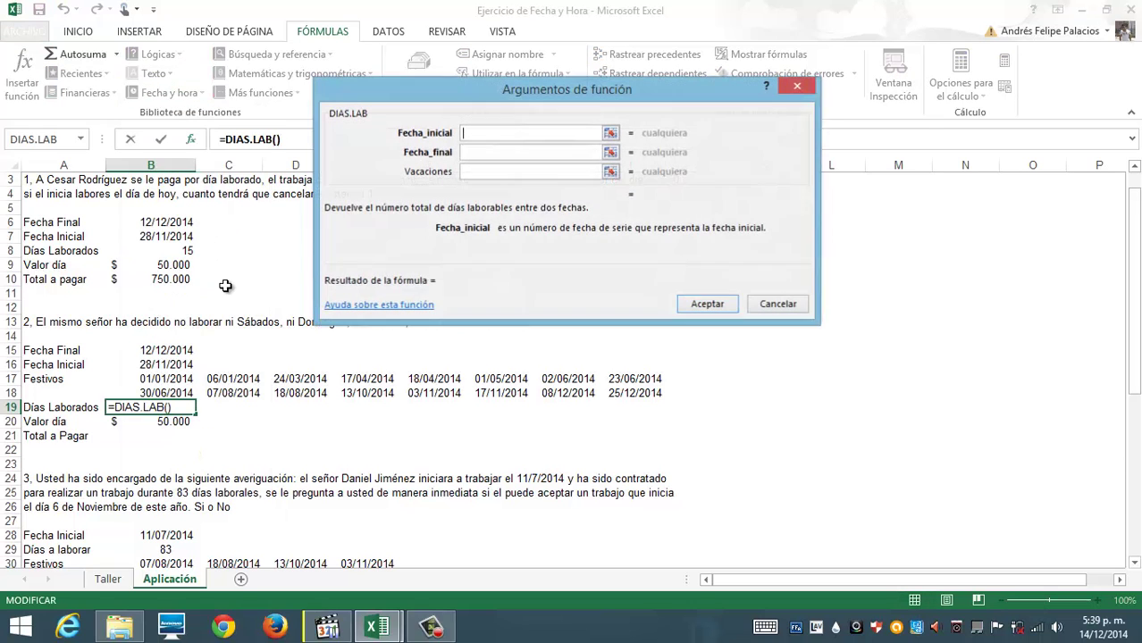
pyautogui.click(170, 364)
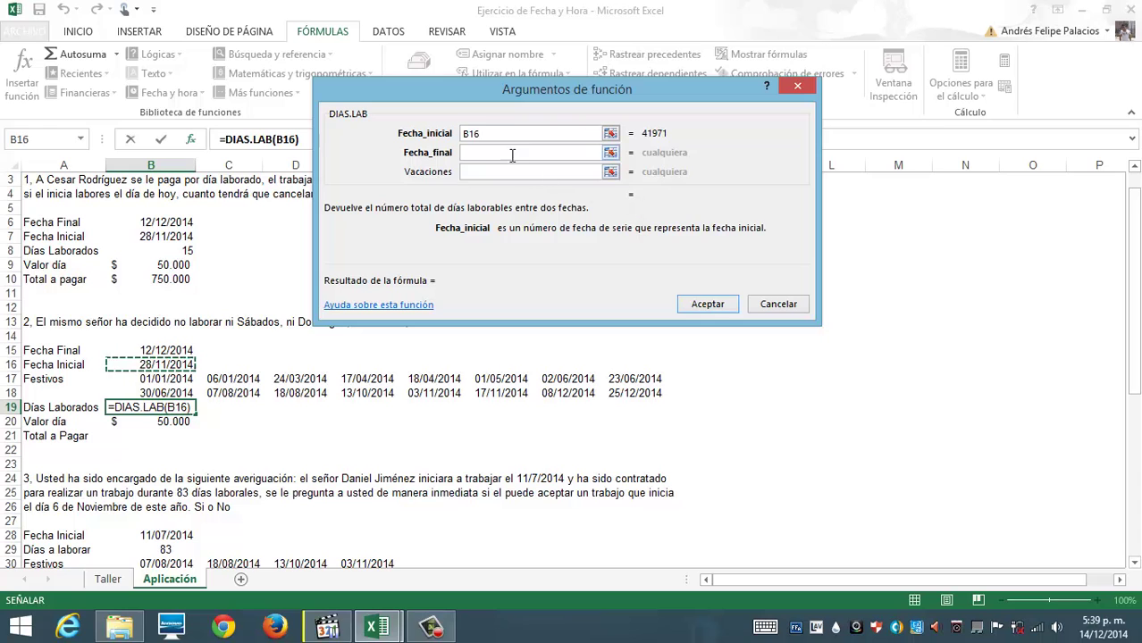
pyautogui.press('Tab')
pyautogui.click(174, 350)
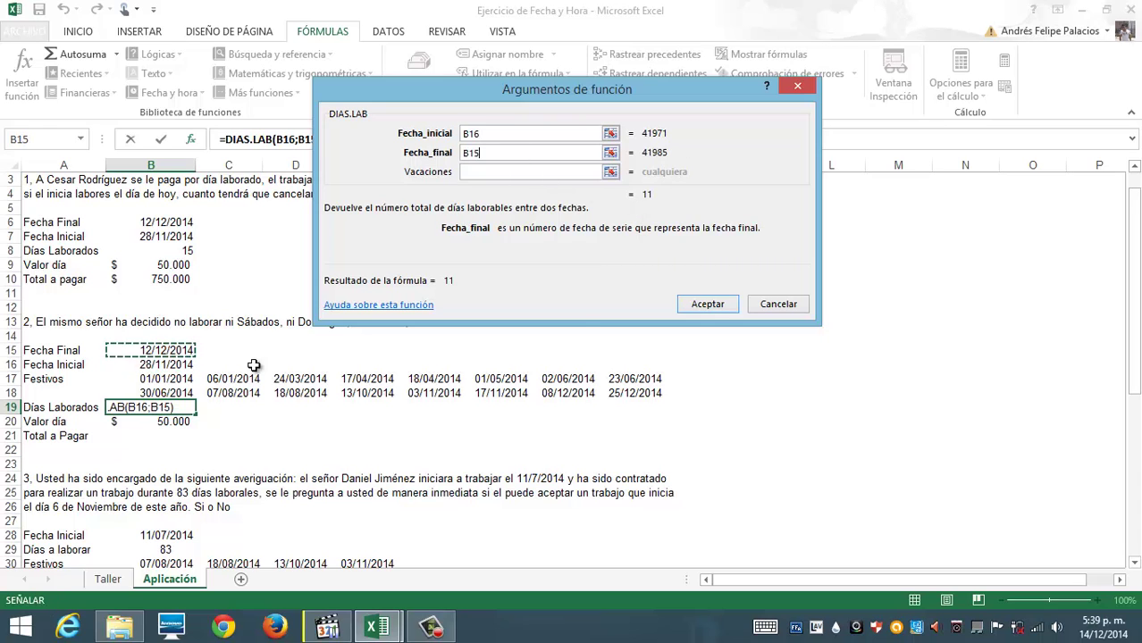
pyautogui.click(511, 173)
pyautogui.moveTo(167, 379); pyautogui.dragTo(630, 391)
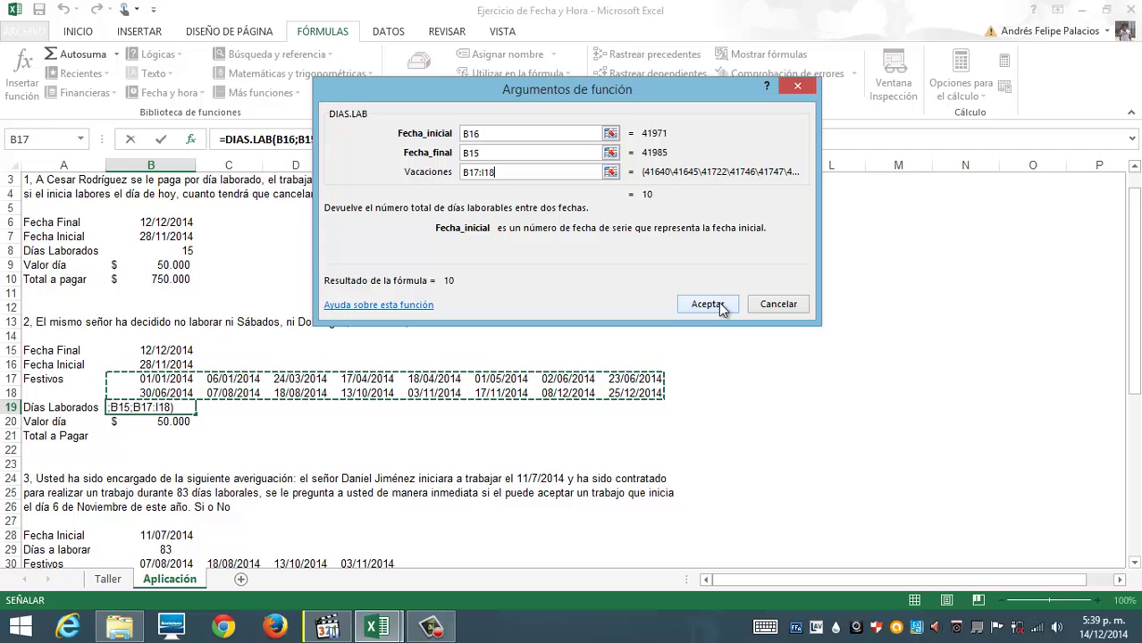
pyautogui.click(719, 304)
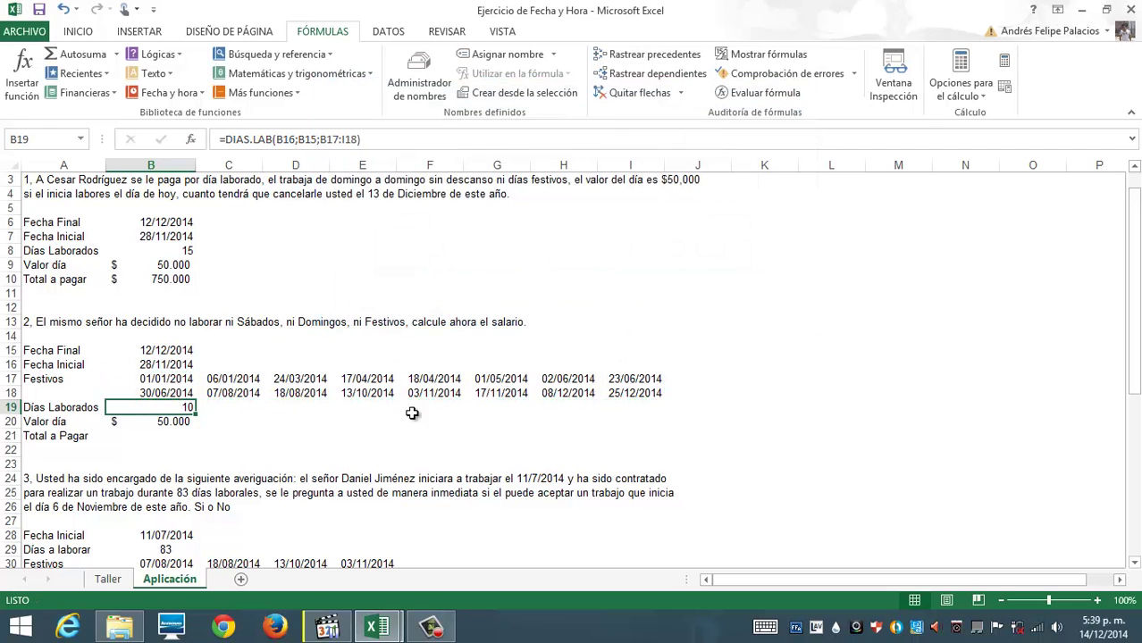
# Step: Calculate exercise 2's total to pay in B21 with the formula =B20*B19
pyautogui.click(177, 437)
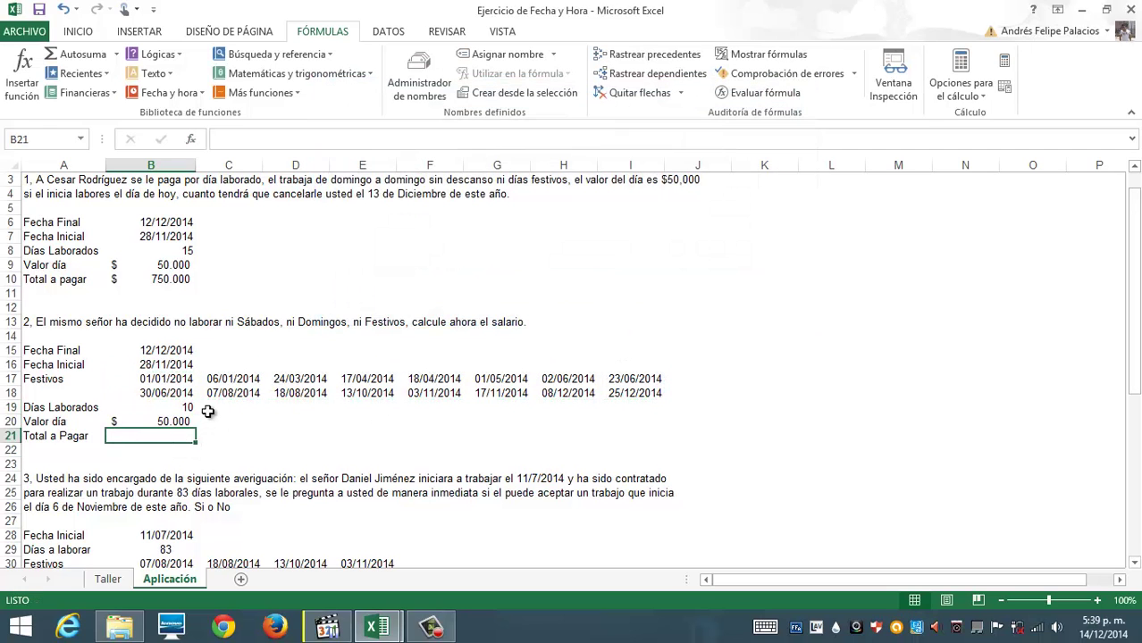
pyautogui.write('=')
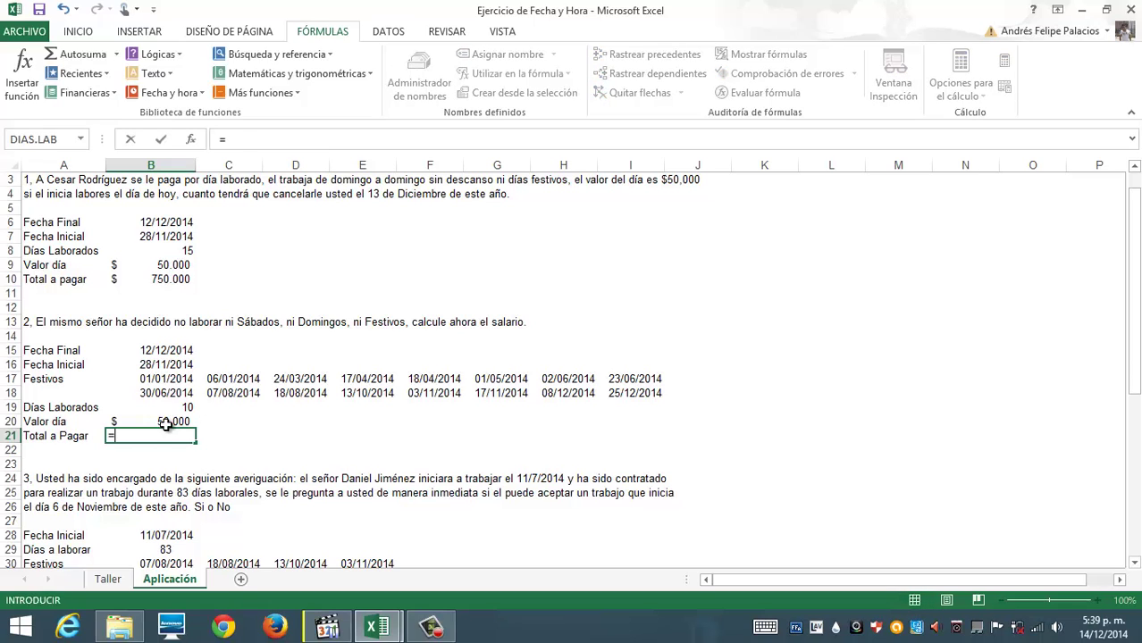
pyautogui.click(170, 422)
pyautogui.write('*')
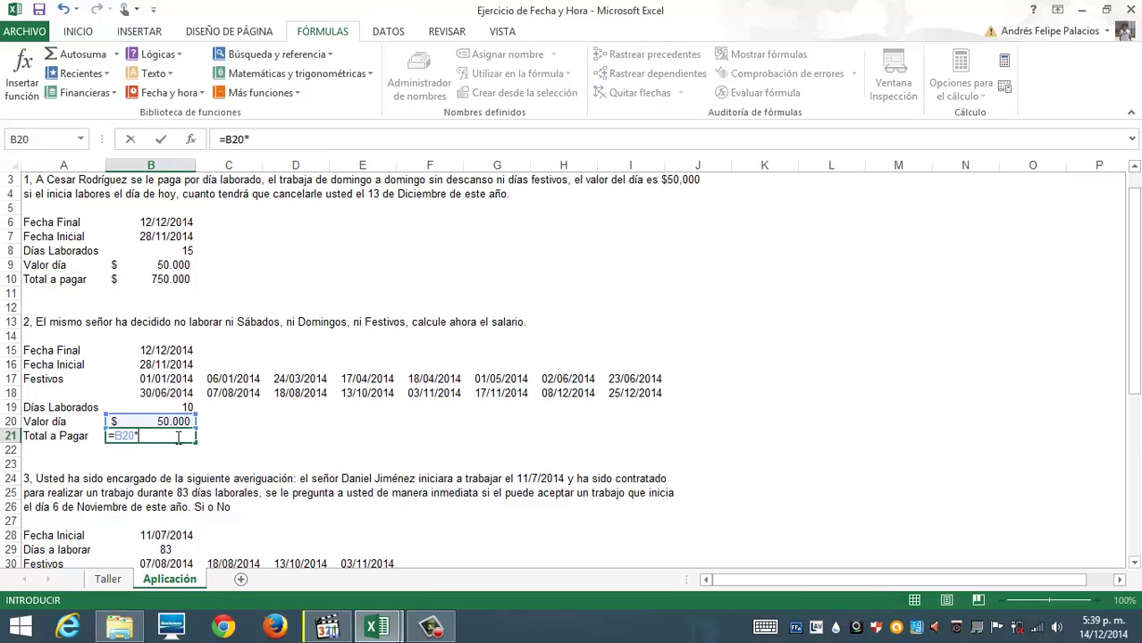
pyautogui.press('Up')
pyautogui.press('Up')
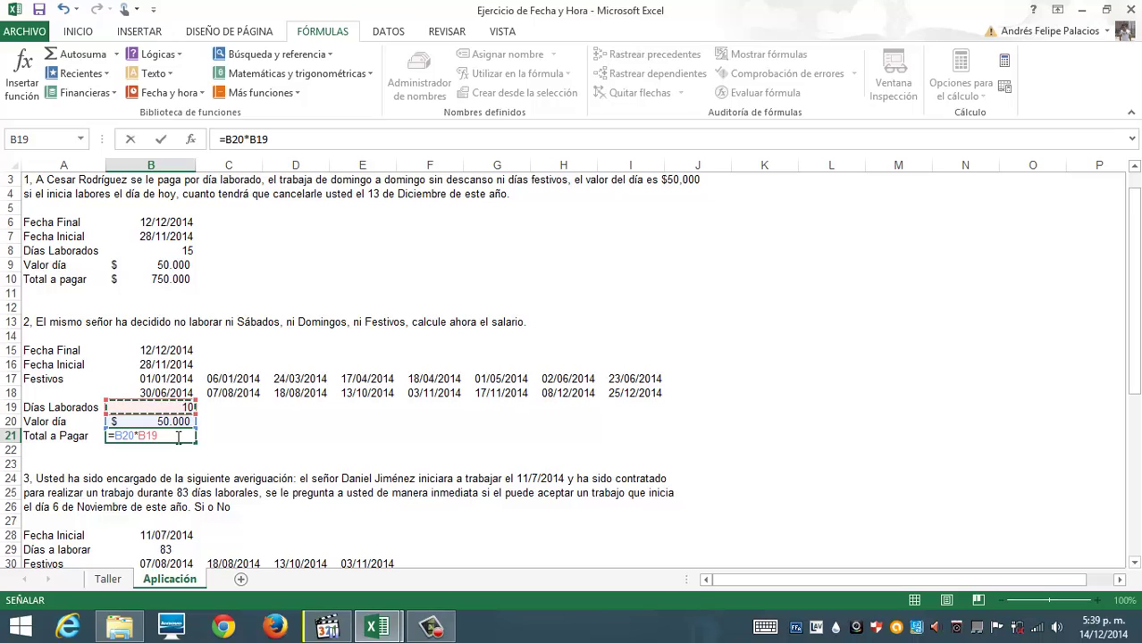
pyautogui.press('Return')
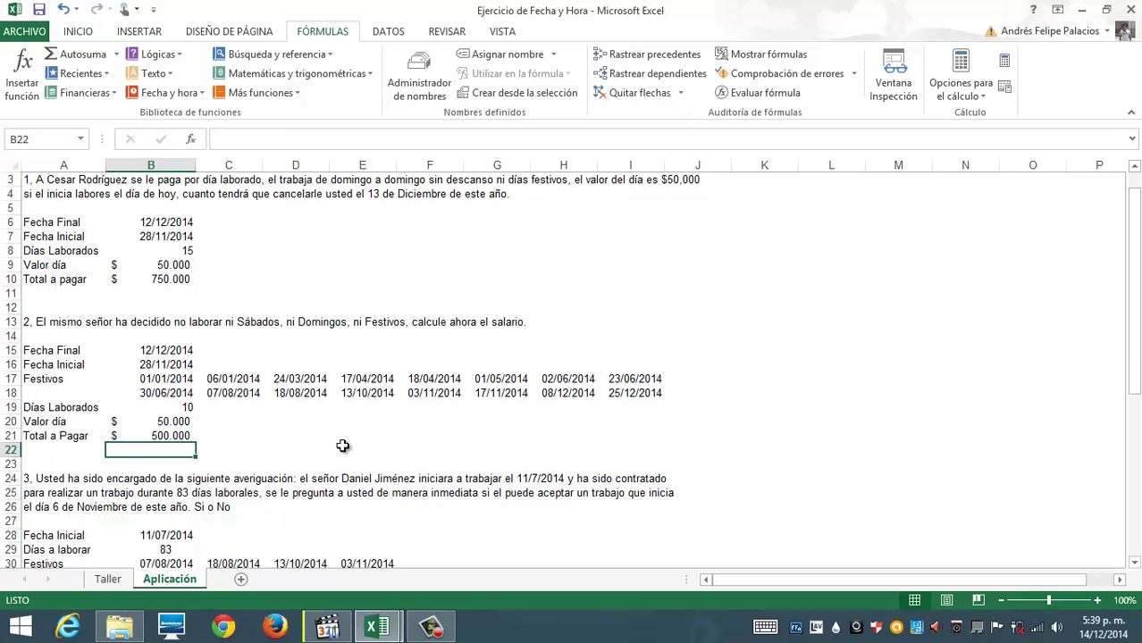
# Step: Replace exercise 3's end date in B31 with a DIA.LAB function using start date B28, days B29 and holidays B30:E30
pyautogui.scroll(-1, 343, 451)
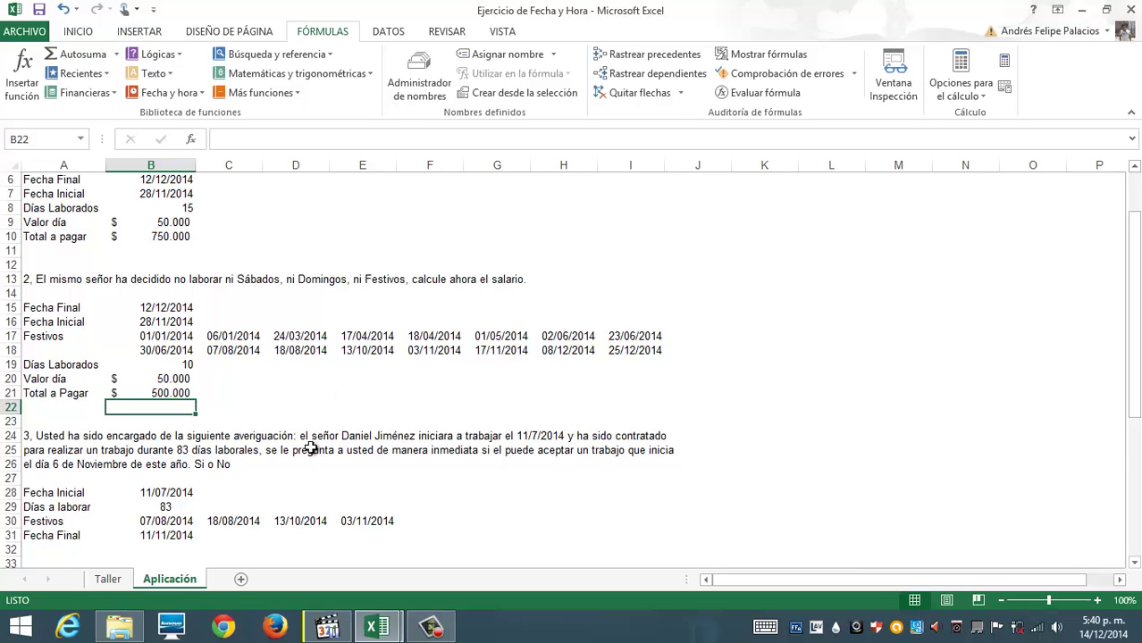
pyautogui.scroll(-3, 312, 455)
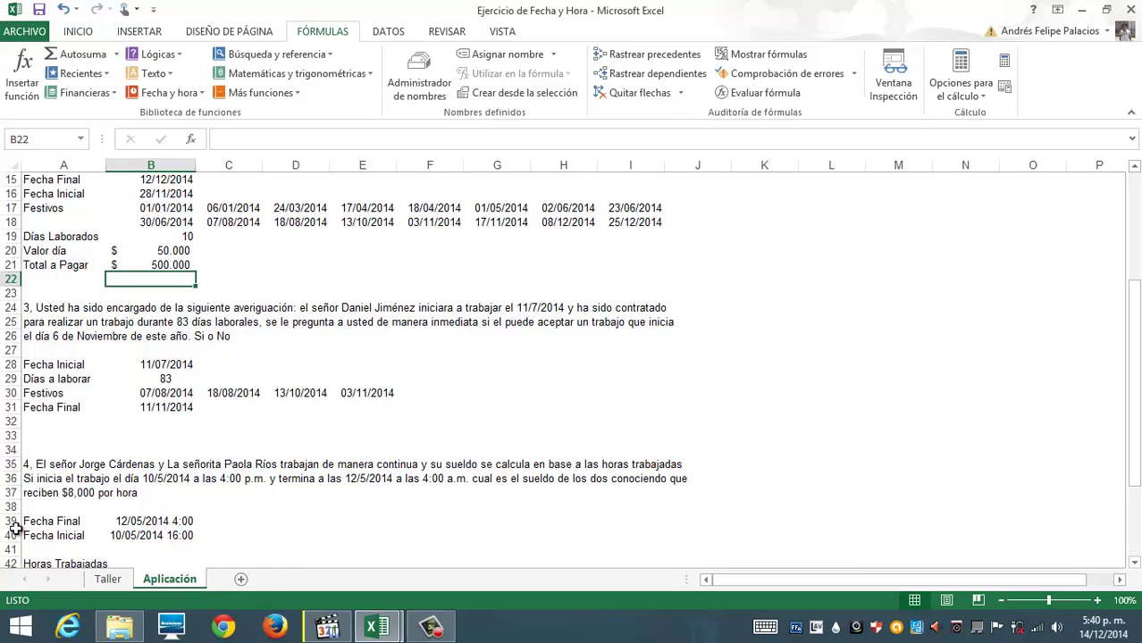
pyautogui.click(169, 410)
pyautogui.press('Delete')
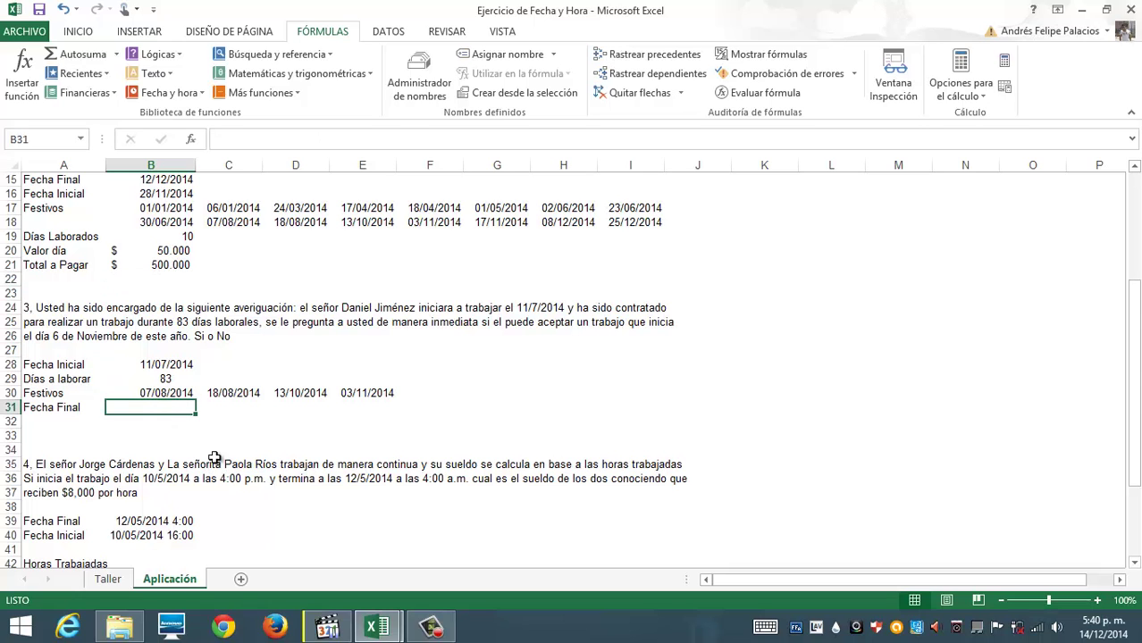
pyautogui.click(169, 93)
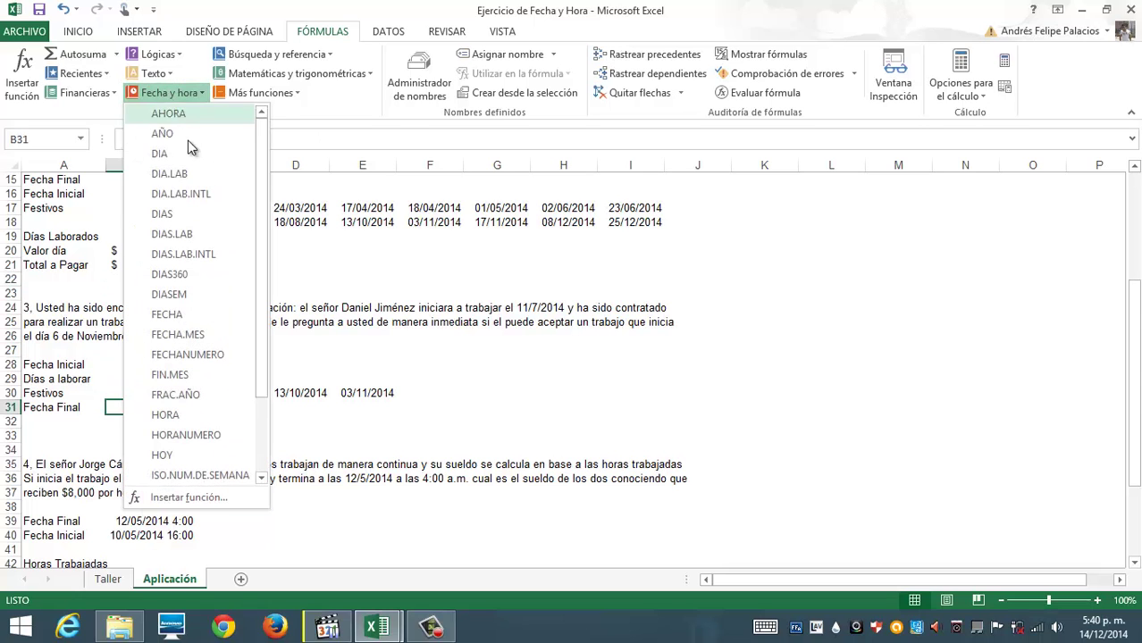
pyautogui.click(176, 174)
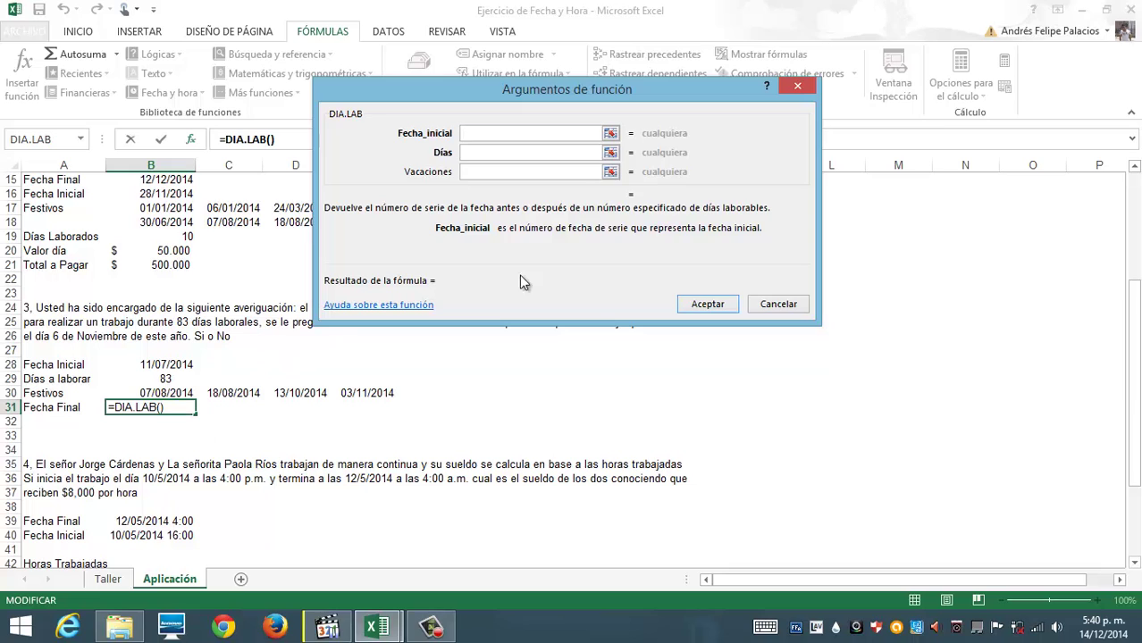
pyautogui.click(186, 365)
pyautogui.click(530, 152)
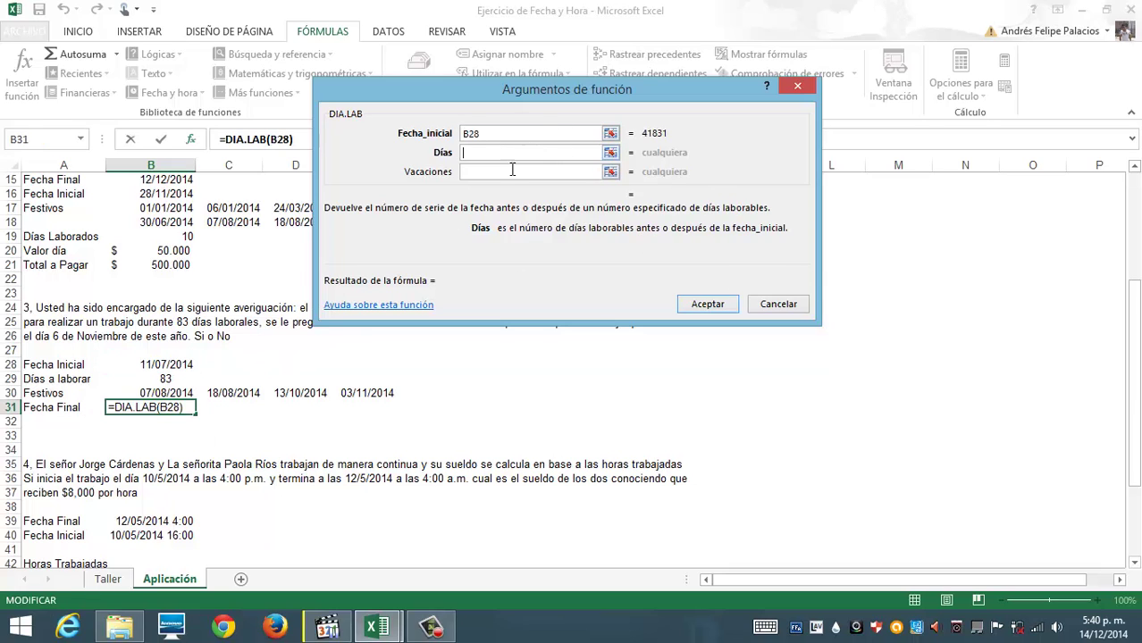
pyautogui.click(166, 379)
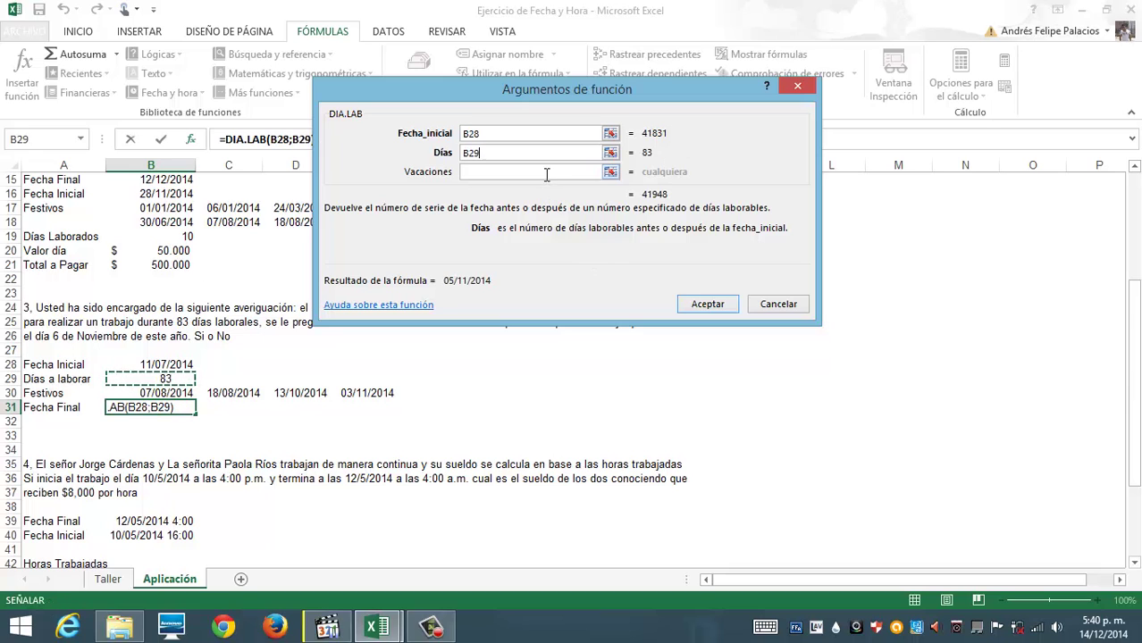
pyautogui.click(547, 171)
pyautogui.moveTo(150, 395); pyautogui.dragTo(367, 393)
pyautogui.click(729, 304)
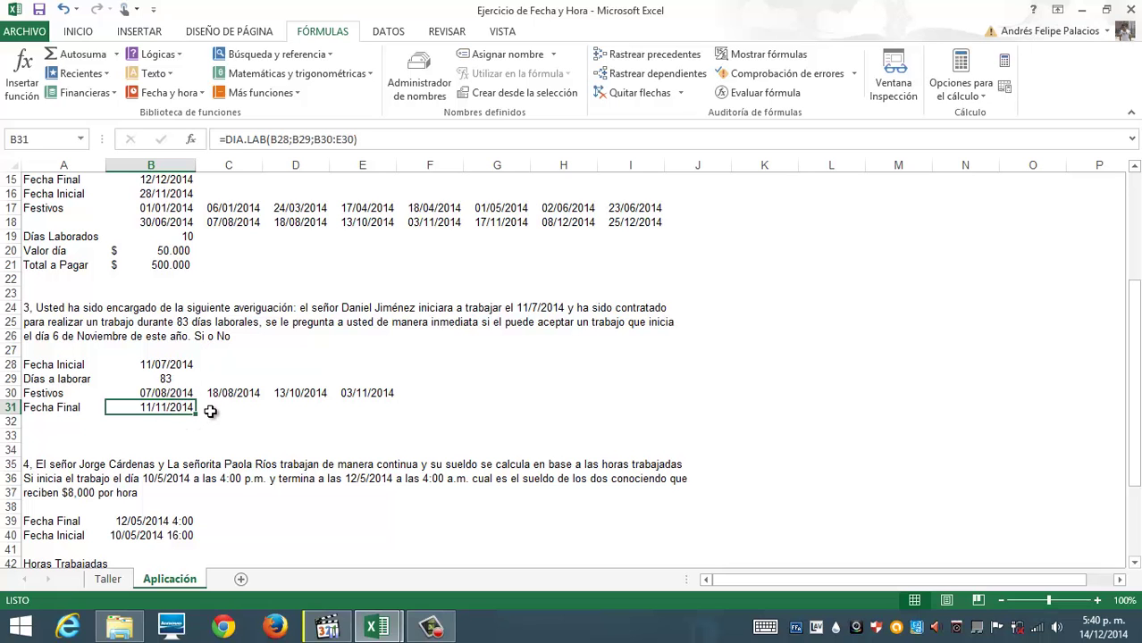
# Step: Calculate exercise 4's time worked in B42 by subtracting the dates with absolute references, =$B$39-$B$40
pyautogui.scroll(-1, 218, 414)
pyautogui.scroll(-2, 218, 413)
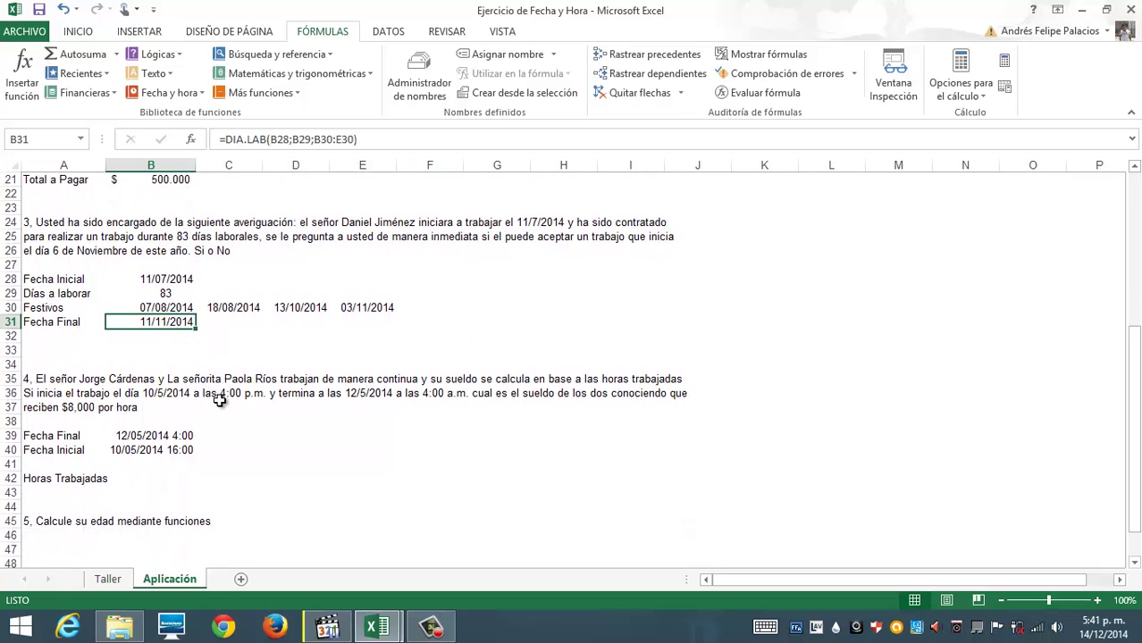
pyautogui.scroll(-1, 209, 389)
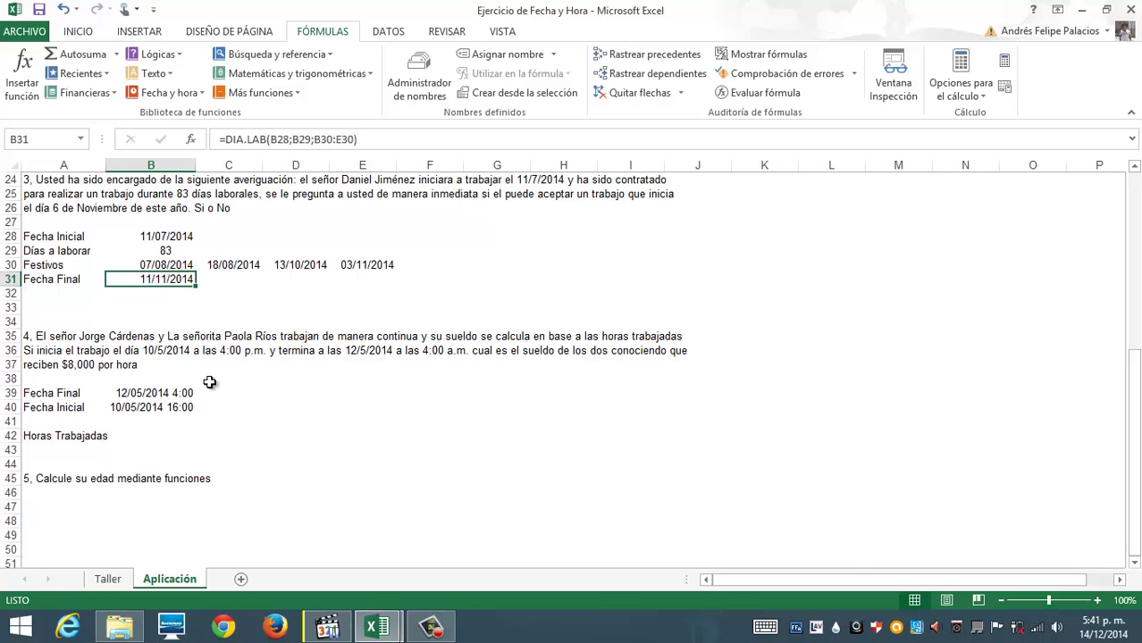
pyautogui.scroll(-1, 210, 382)
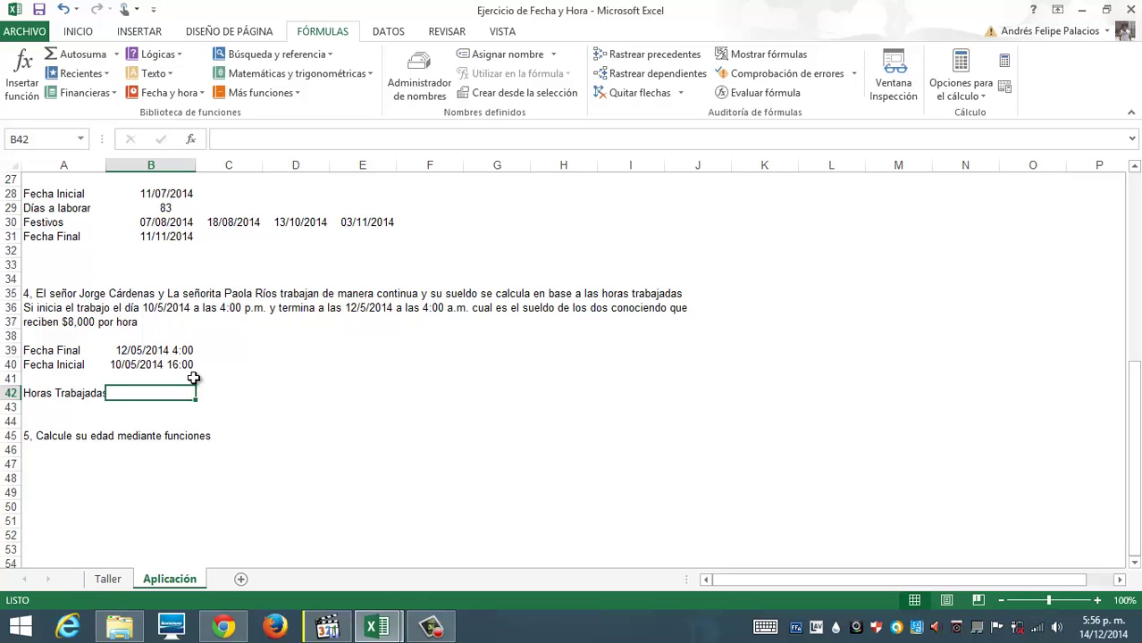
pyautogui.write('=')
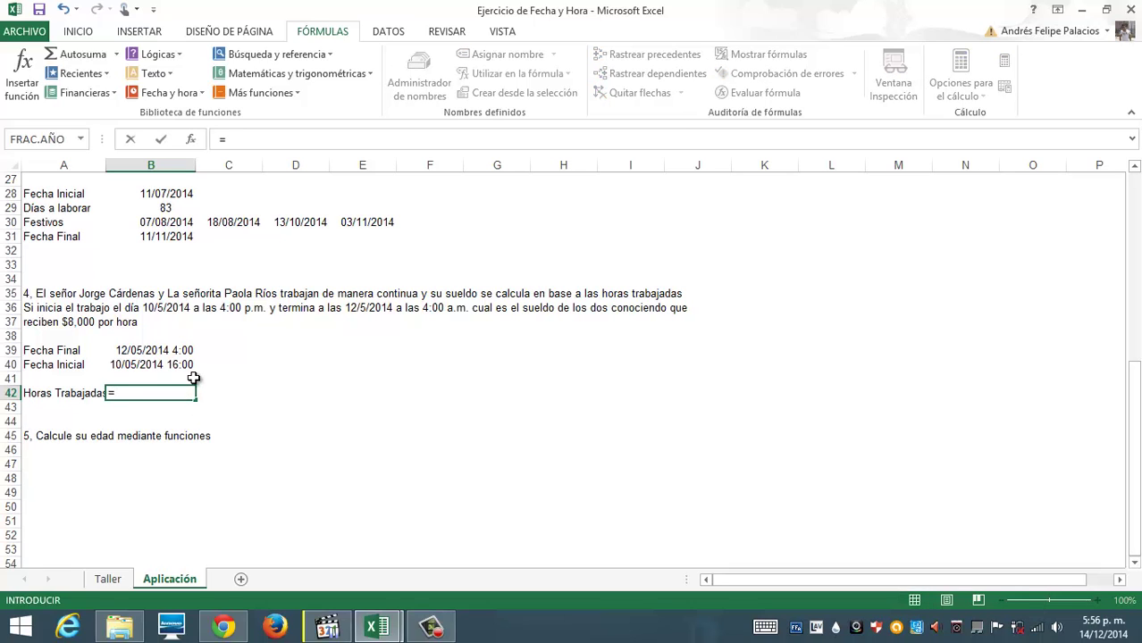
pyautogui.click(146, 353)
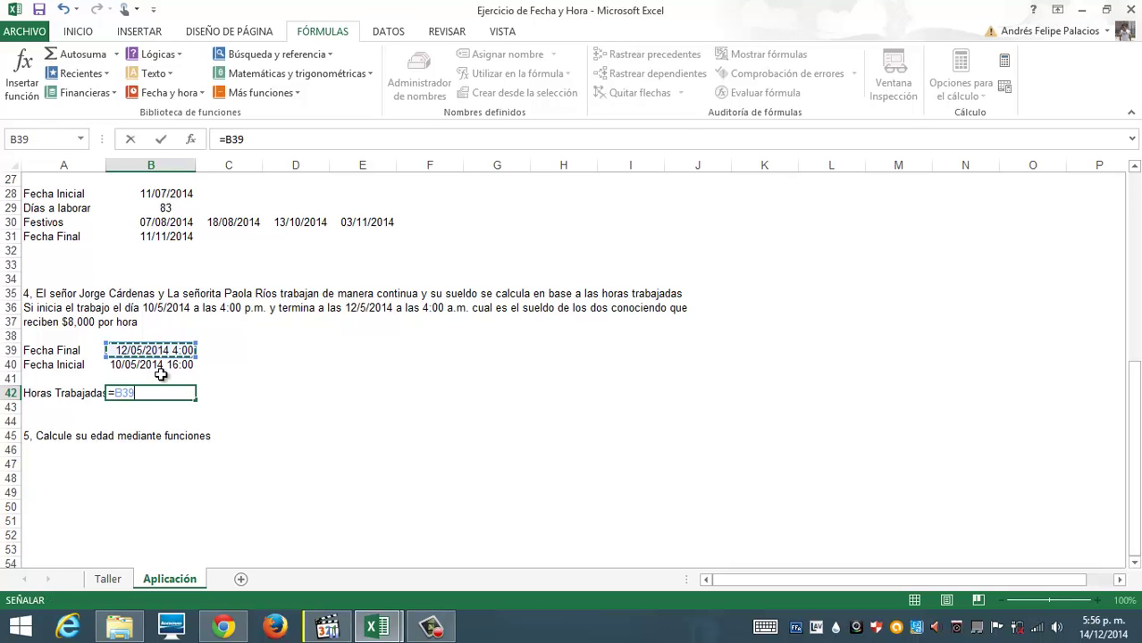
pyautogui.press('F4')
pyautogui.write('-')
pyautogui.click(149, 365)
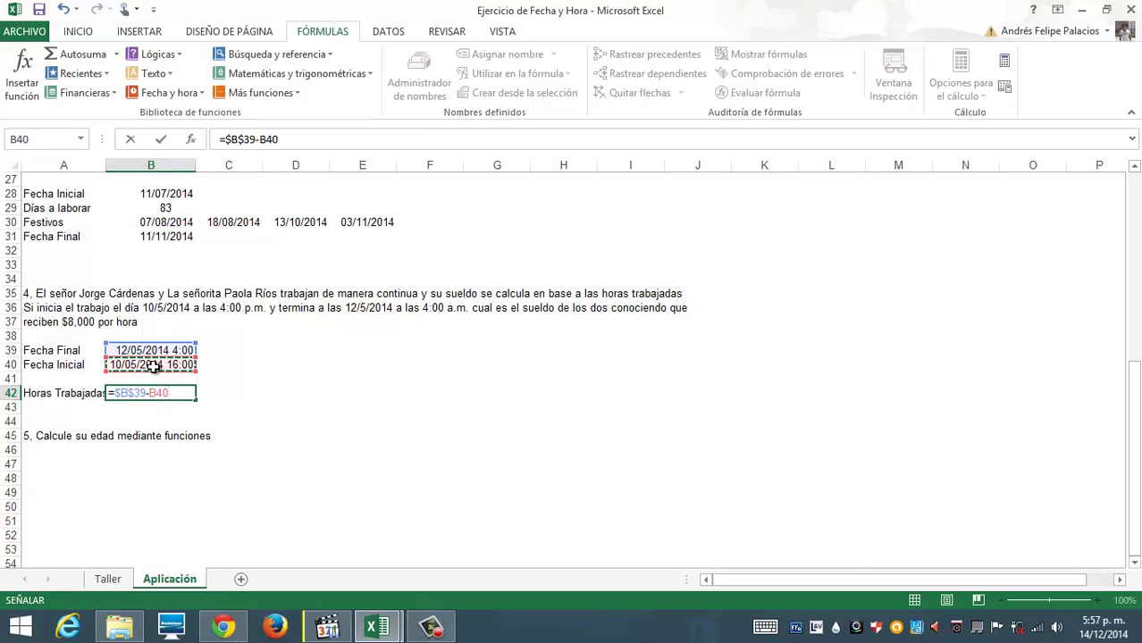
pyautogui.press('F4')
pyautogui.hotkey('ctrl', 'Return')
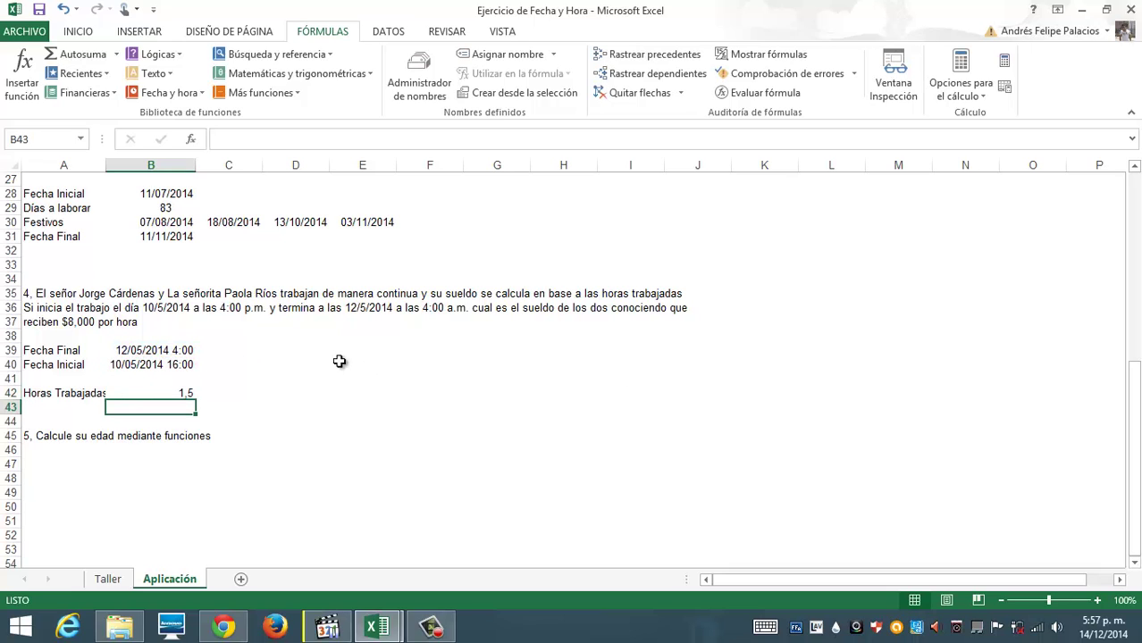
# Step: Format exercise 4's hours worked in B42 with the custom number format [h]:mm:ss
pyautogui.click(159, 393)
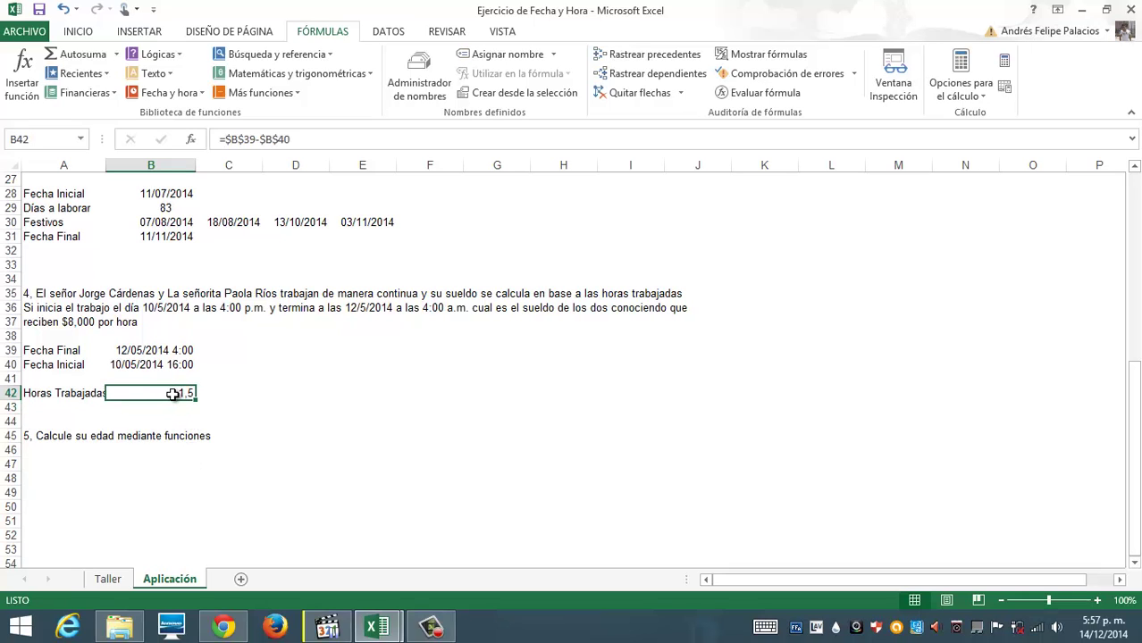
pyautogui.hotkey('ctrl', '1')
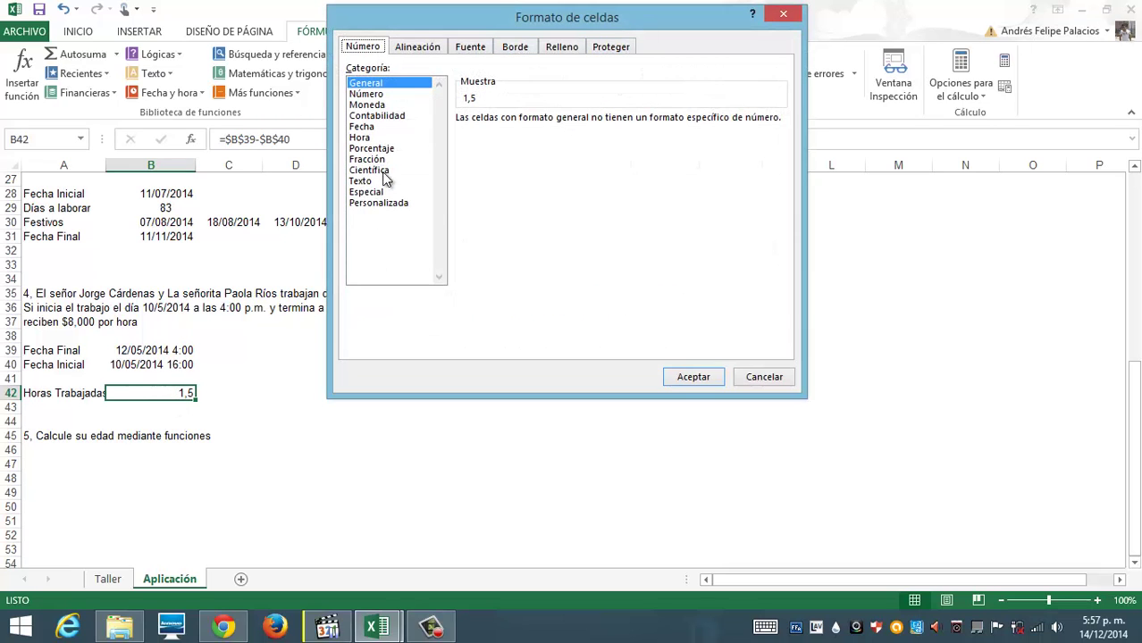
pyautogui.click(382, 204)
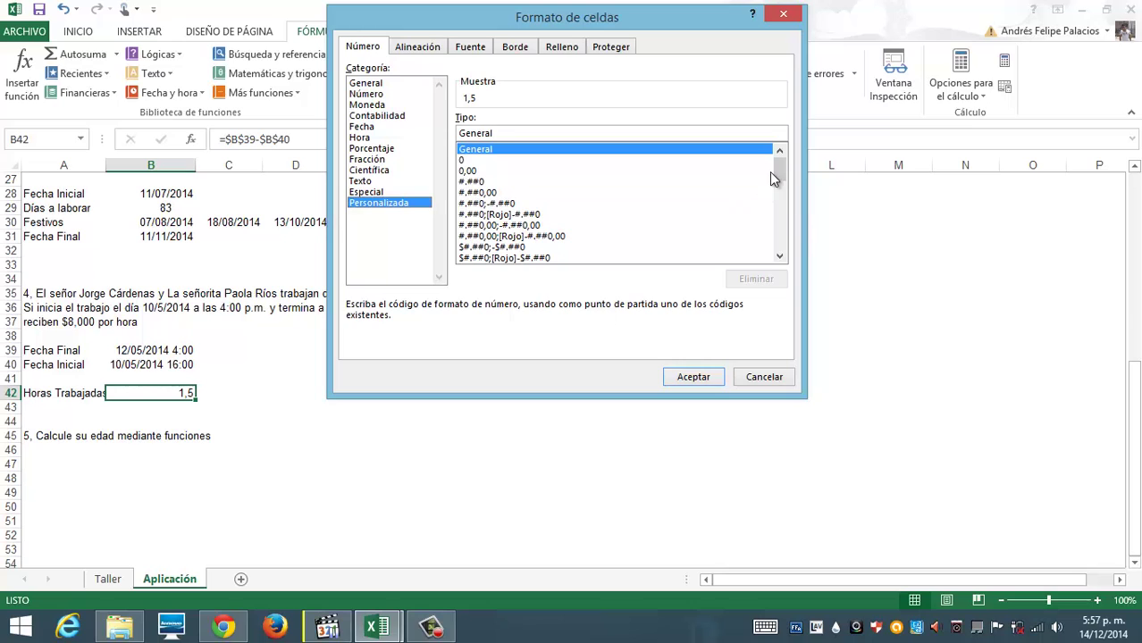
pyautogui.moveTo(774, 179); pyautogui.dragTo(781, 229)
pyautogui.click(494, 205)
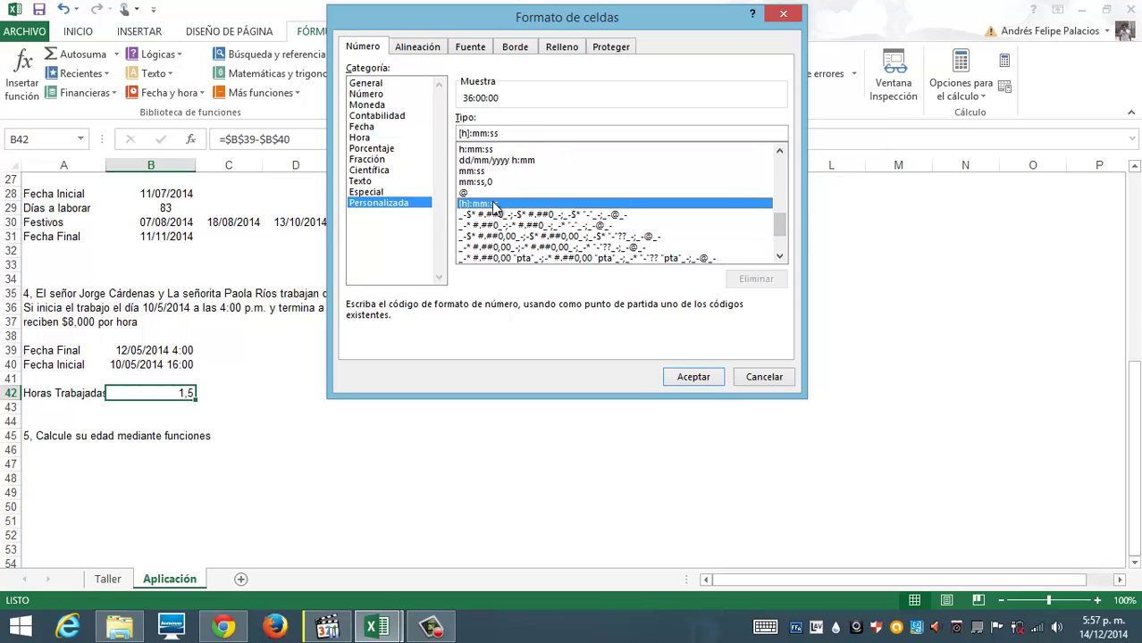
pyautogui.click(693, 377)
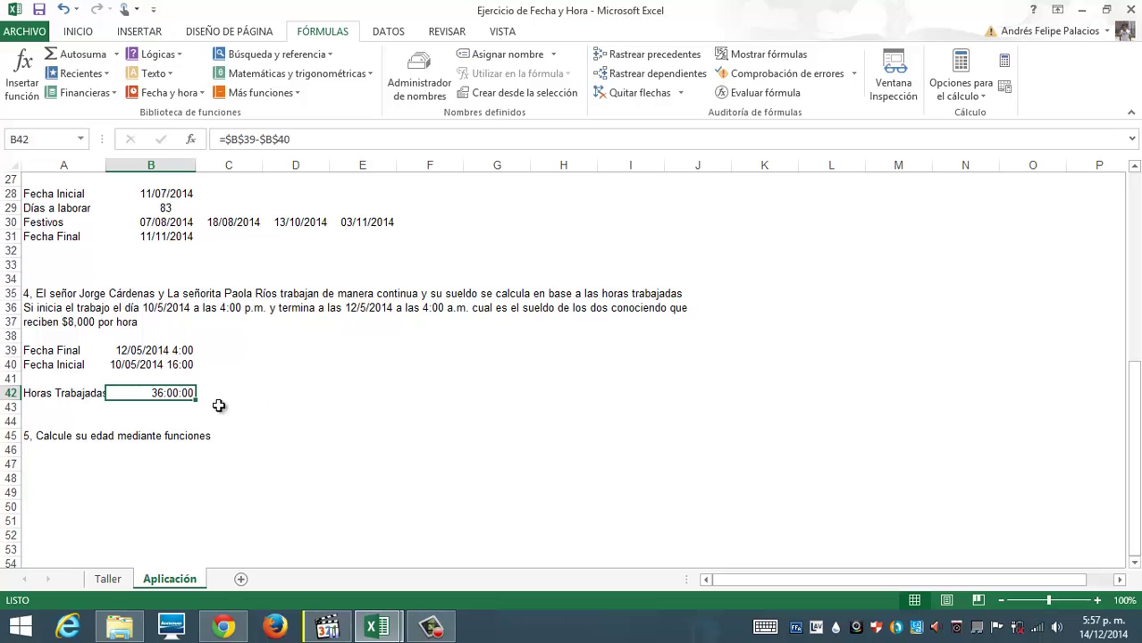
pyautogui.click(198, 409)
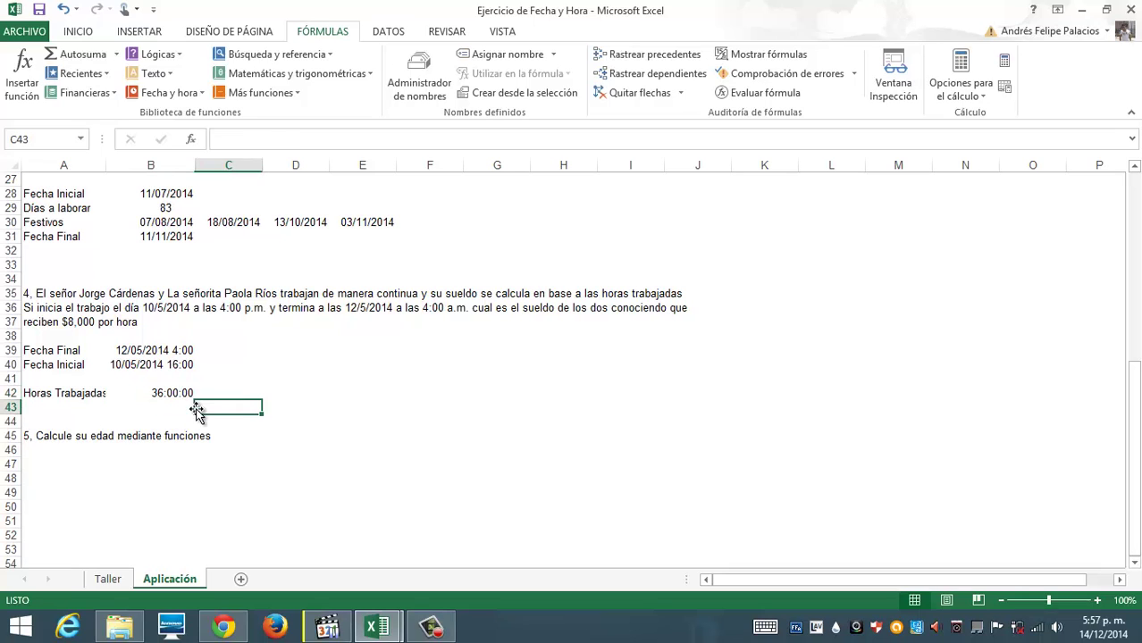
# Step: Copy exercise 4's hours worked formula from B42 into D42
pyautogui.click(174, 394)
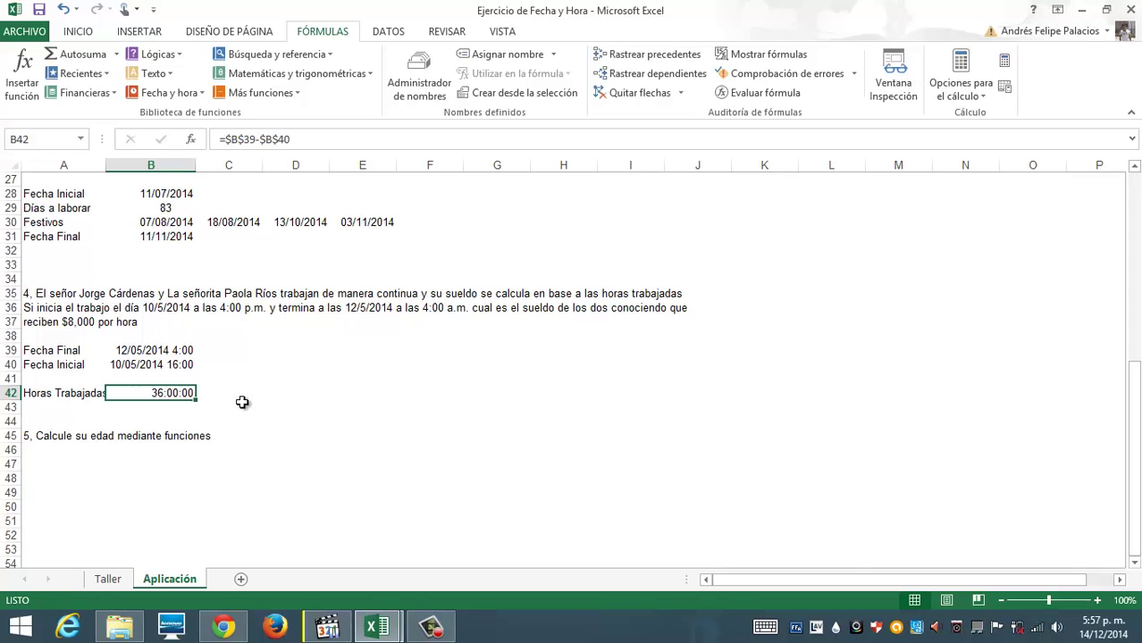
pyautogui.click(206, 407)
pyautogui.click(163, 393)
pyautogui.hotkey('ctrl', 'c')
pyautogui.click(281, 394)
pyautogui.hotkey('ctrl', 'v')
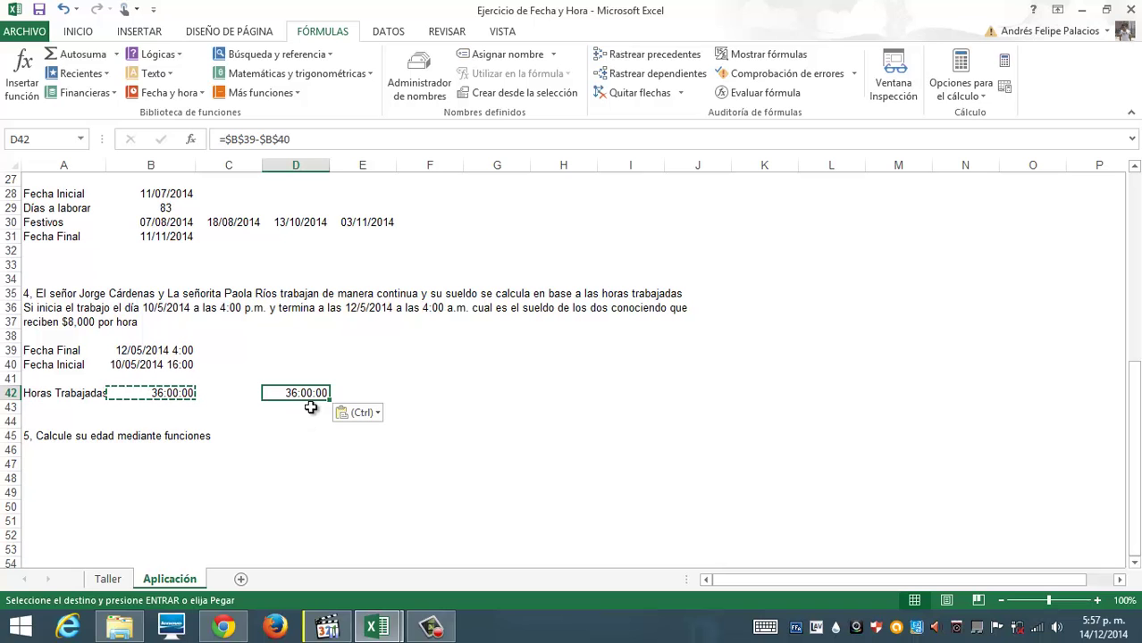
pyautogui.rightClick(311, 399)
pyautogui.press('Escape')
pyautogui.press('Escape')
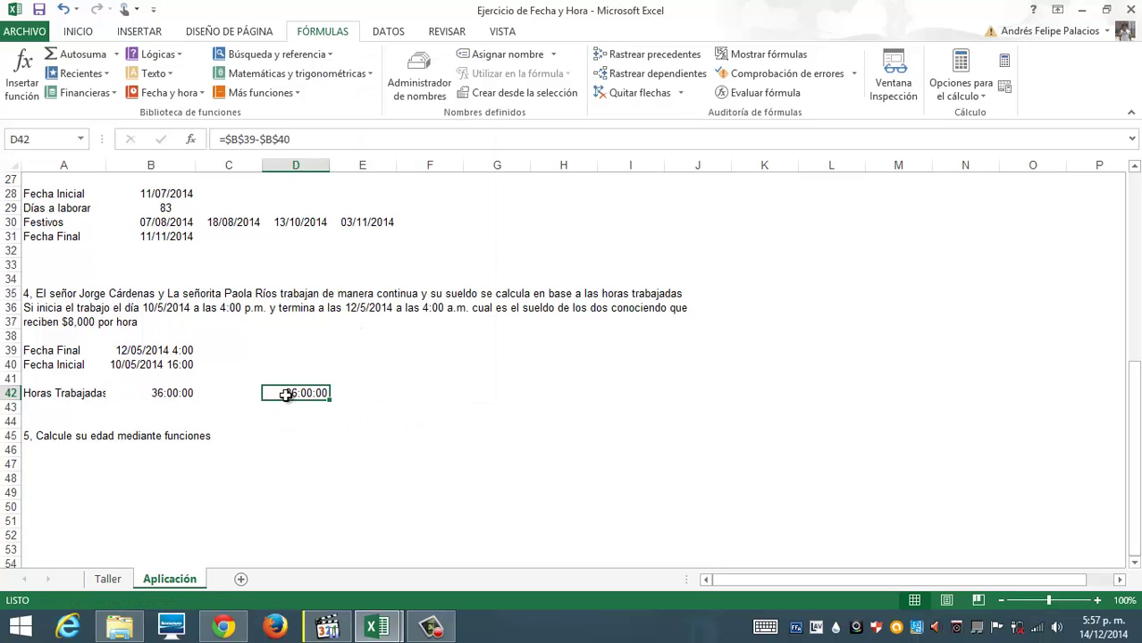
# Step: Format D42 as a number with one decimal place
pyautogui.hotkey('ctrl', '1')
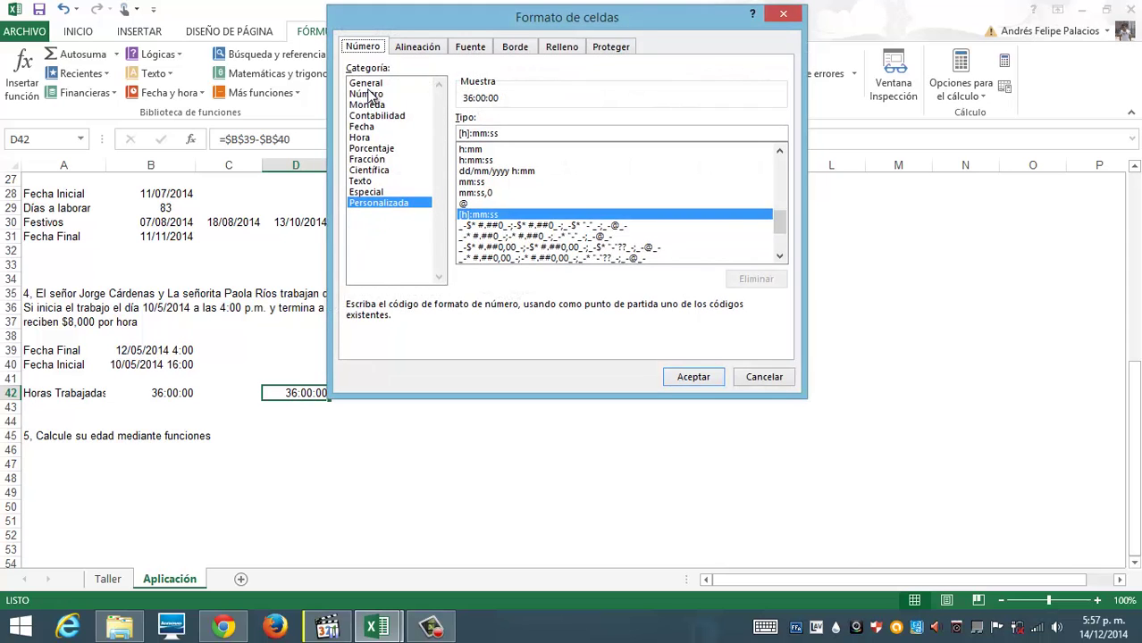
pyautogui.click(366, 94)
pyautogui.click(690, 379)
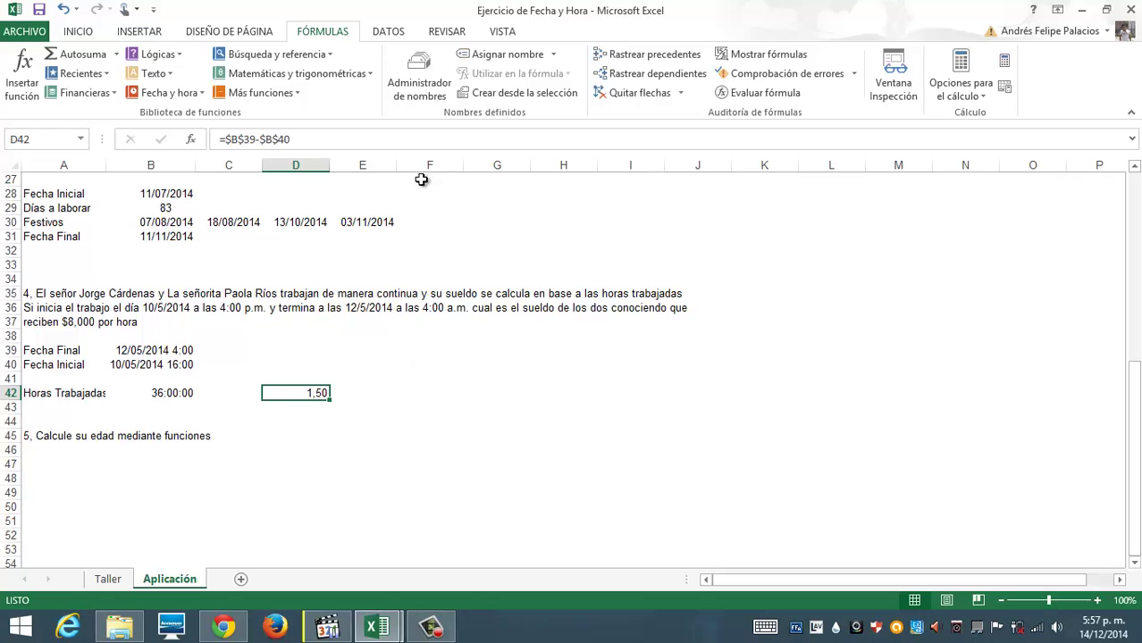
pyautogui.click(134, 34)
pyautogui.click(93, 33)
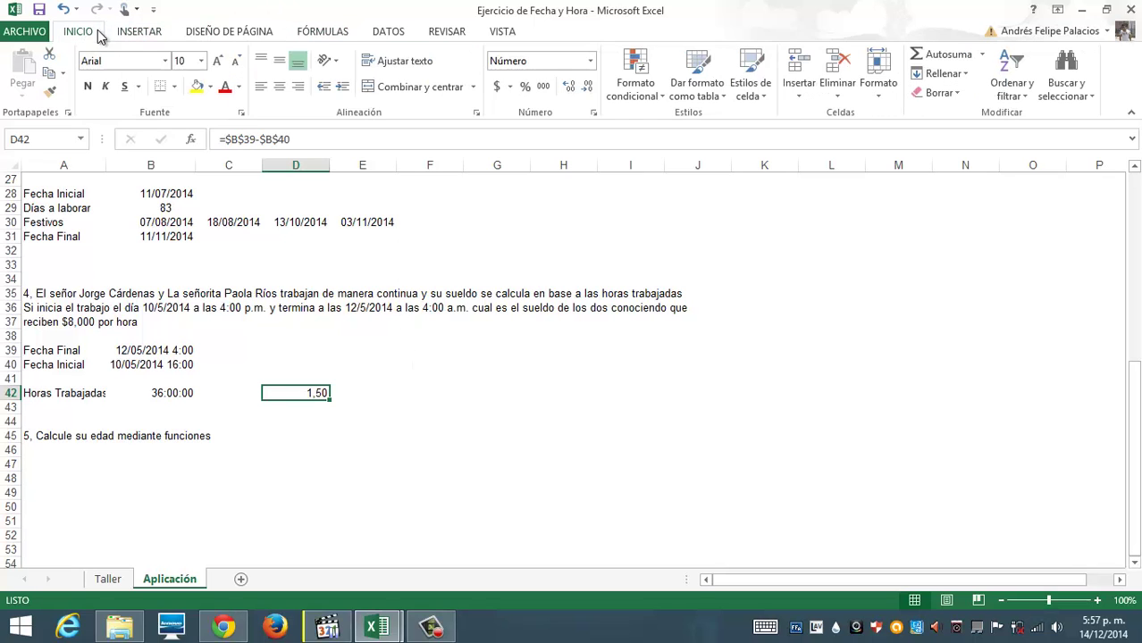
pyautogui.click(587, 87)
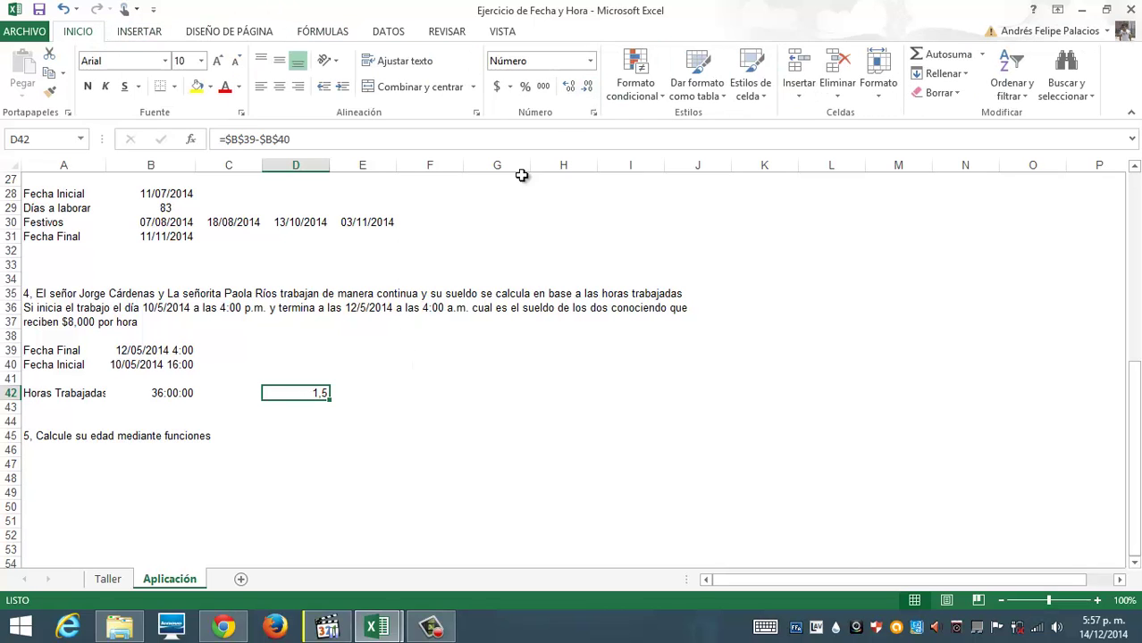
# Step: Calculate the pay for both workers in E42 with the formula =D42*24*8000*2
pyautogui.click(347, 403)
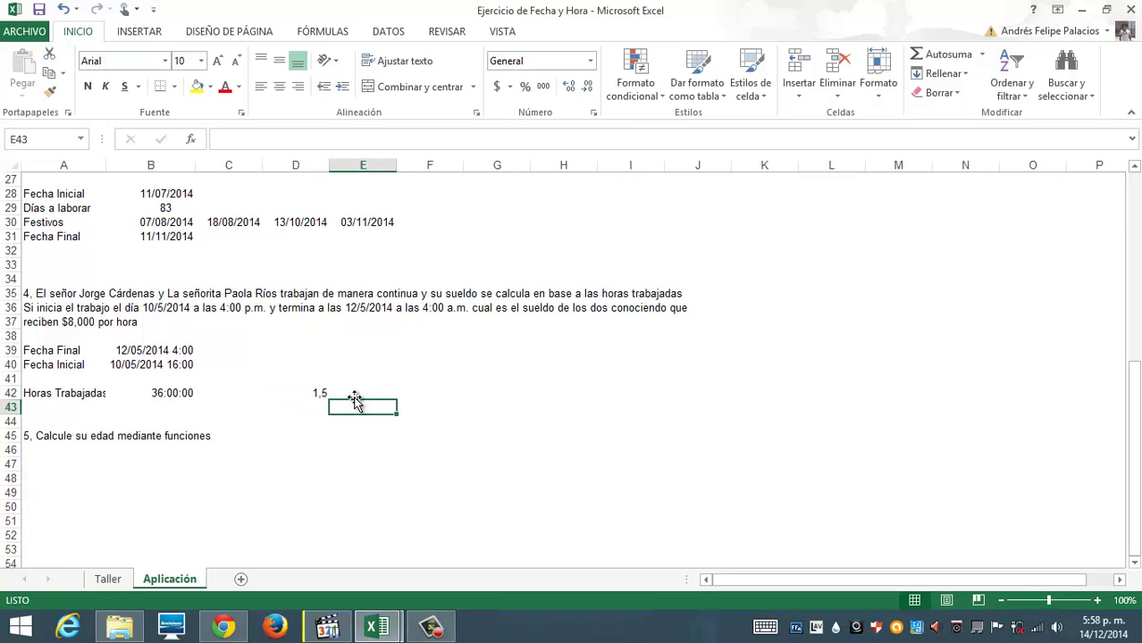
pyautogui.press('Up')
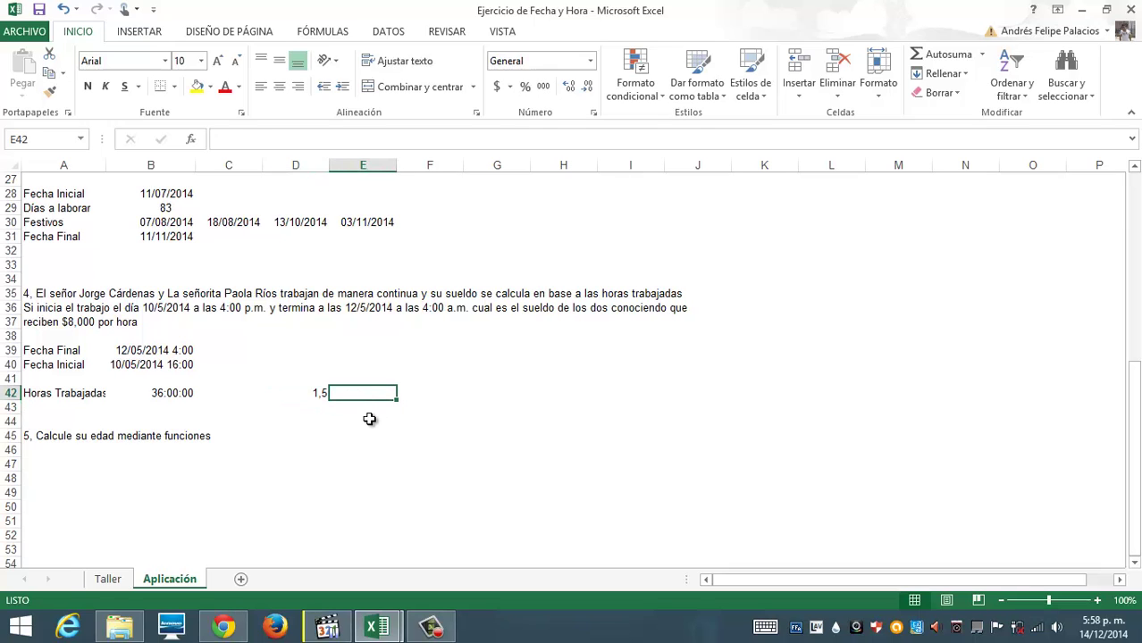
pyautogui.write('=')
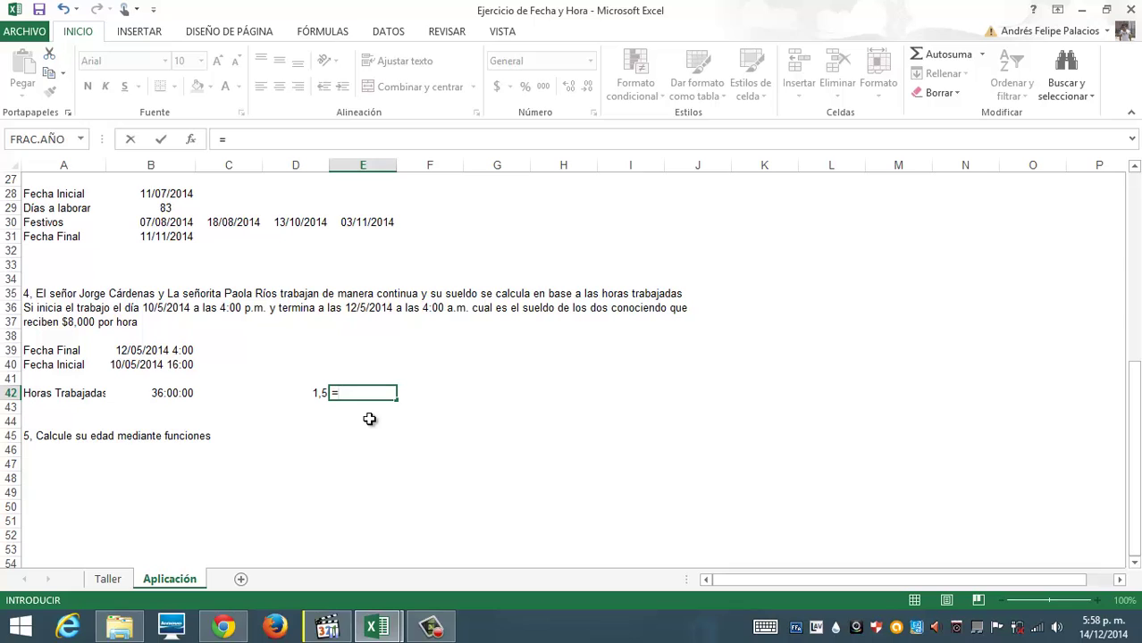
pyautogui.click(319, 390)
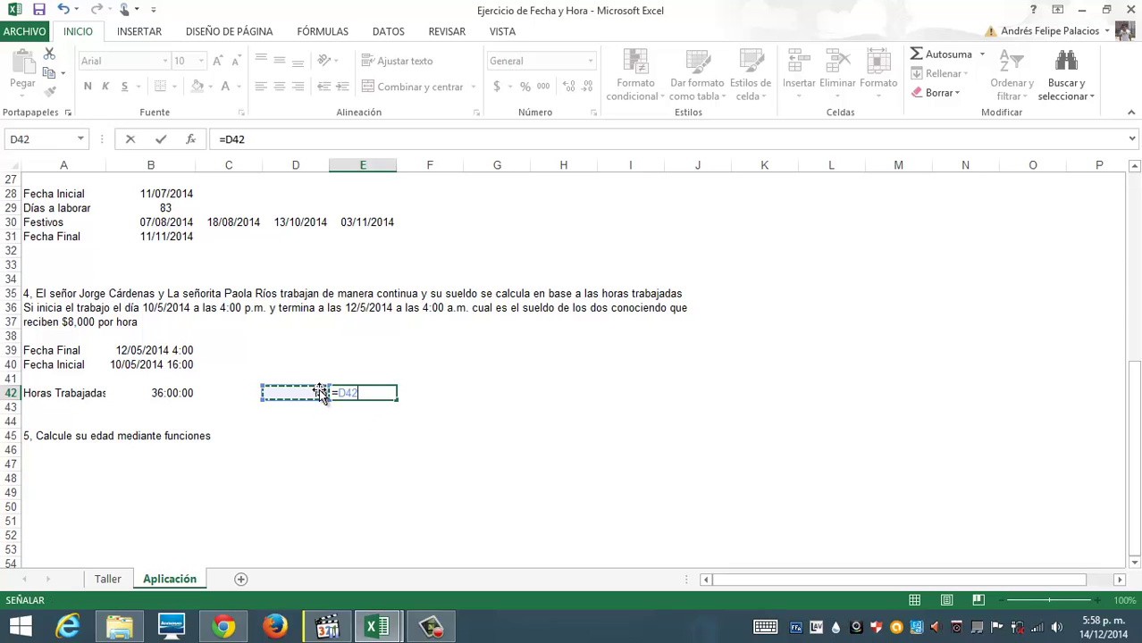
pyautogui.write('*')
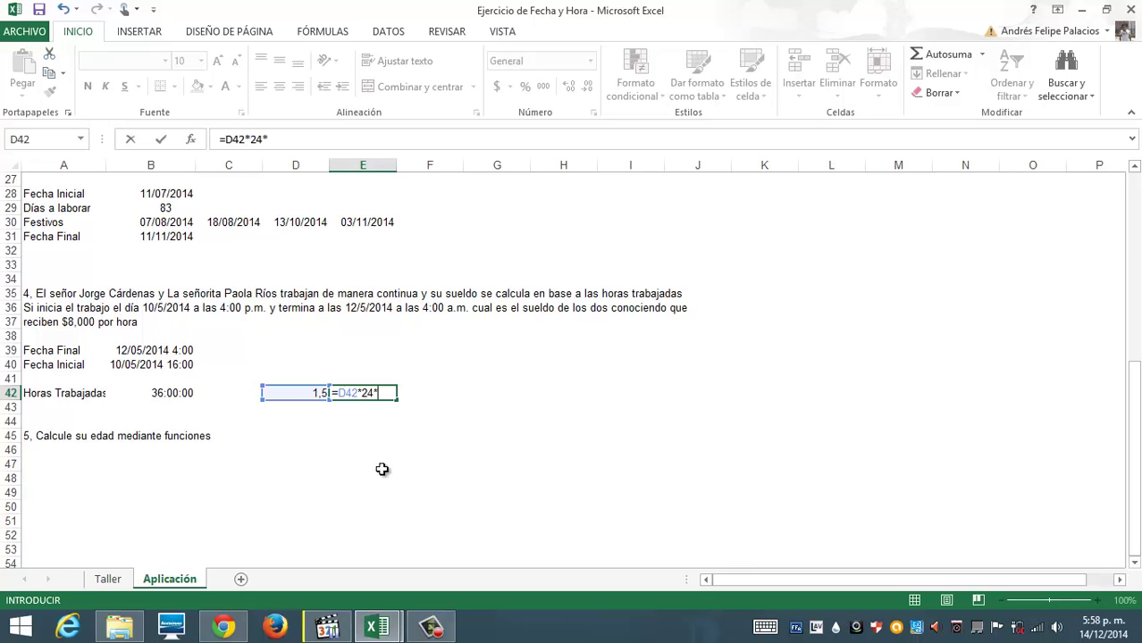
pyautogui.write('24*8000*2')
pyautogui.press('Return')
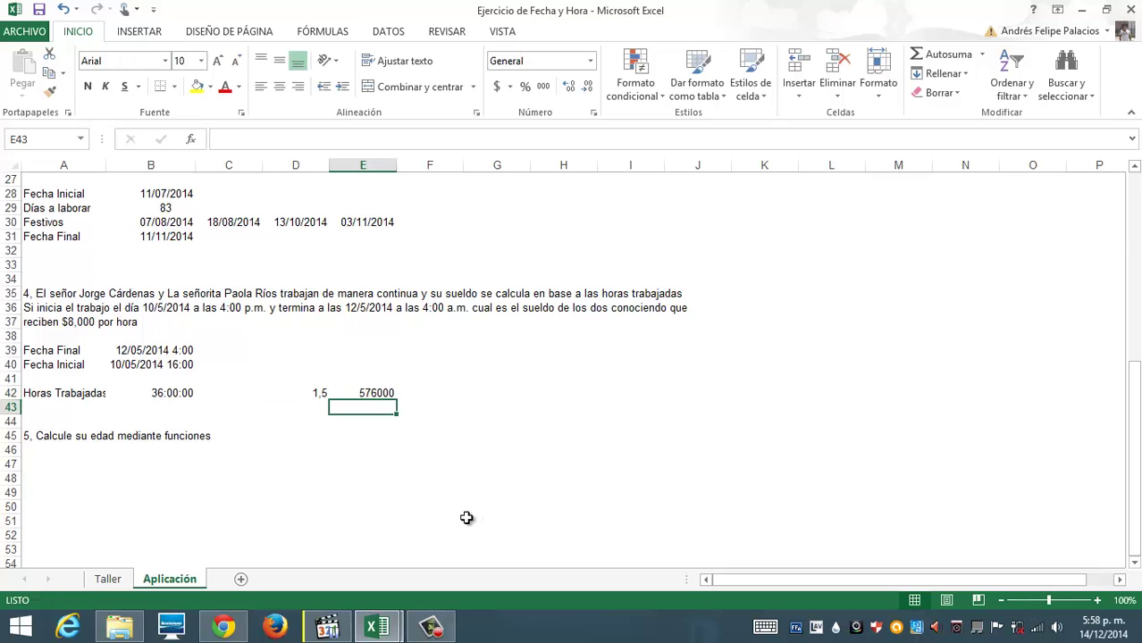
# Step: Label exercise 5's inputs with "fecha de nacimiento" in B48 and "fecha actual" in B49
pyautogui.scroll(-1, 200, 478)
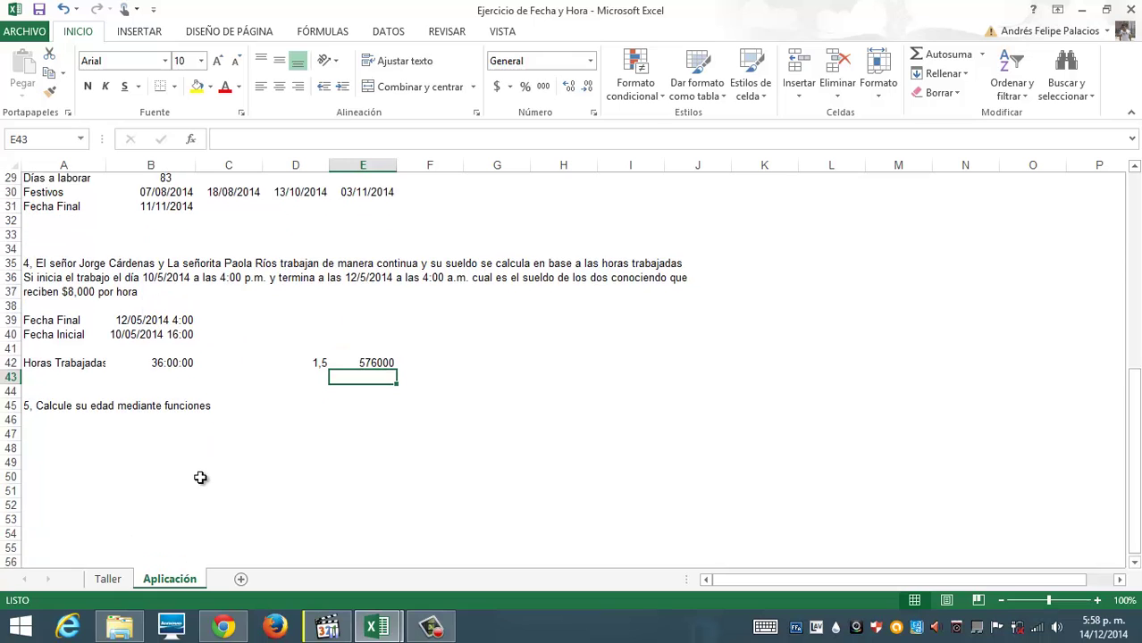
pyautogui.scroll(-1, 188, 447)
pyautogui.scroll(-1, 137, 434)
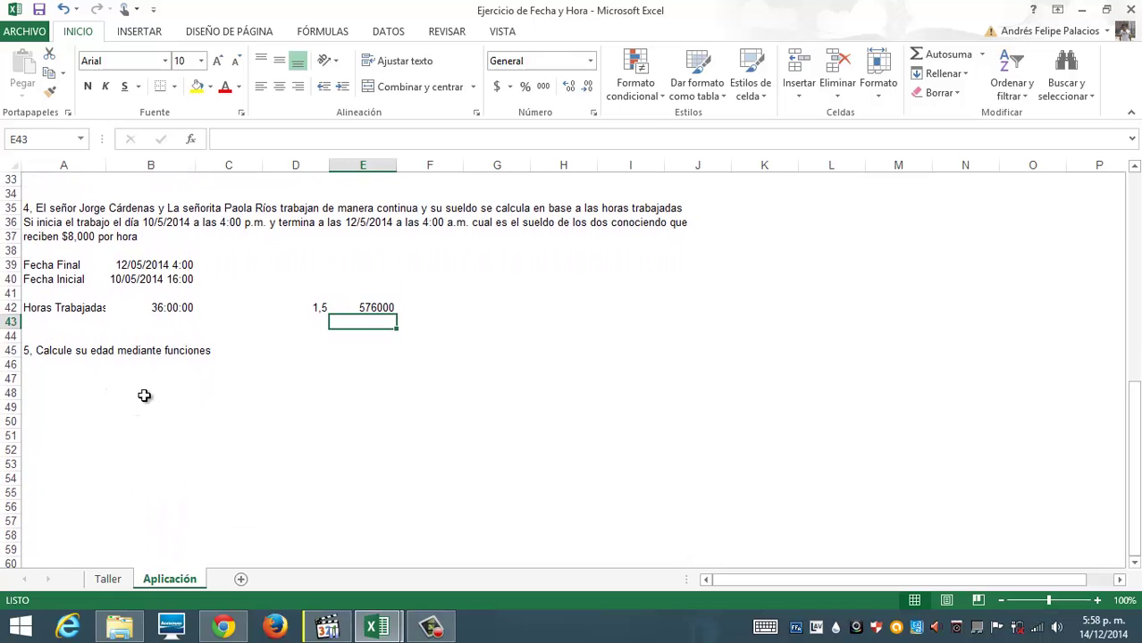
pyautogui.click(142, 393)
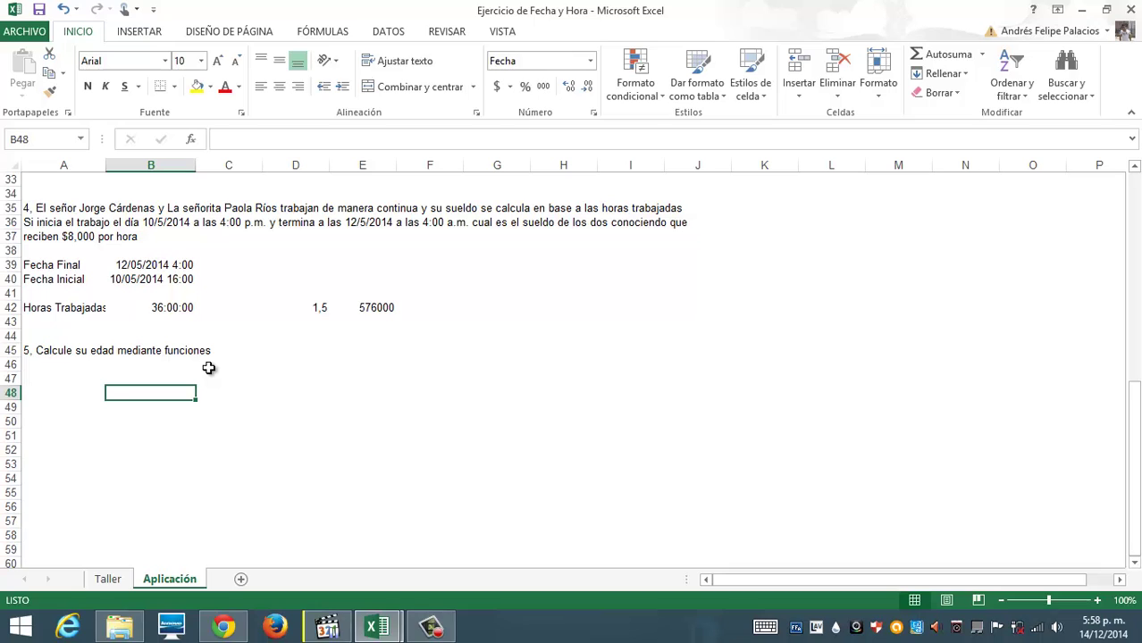
pyautogui.write('fecha de nacimiento')
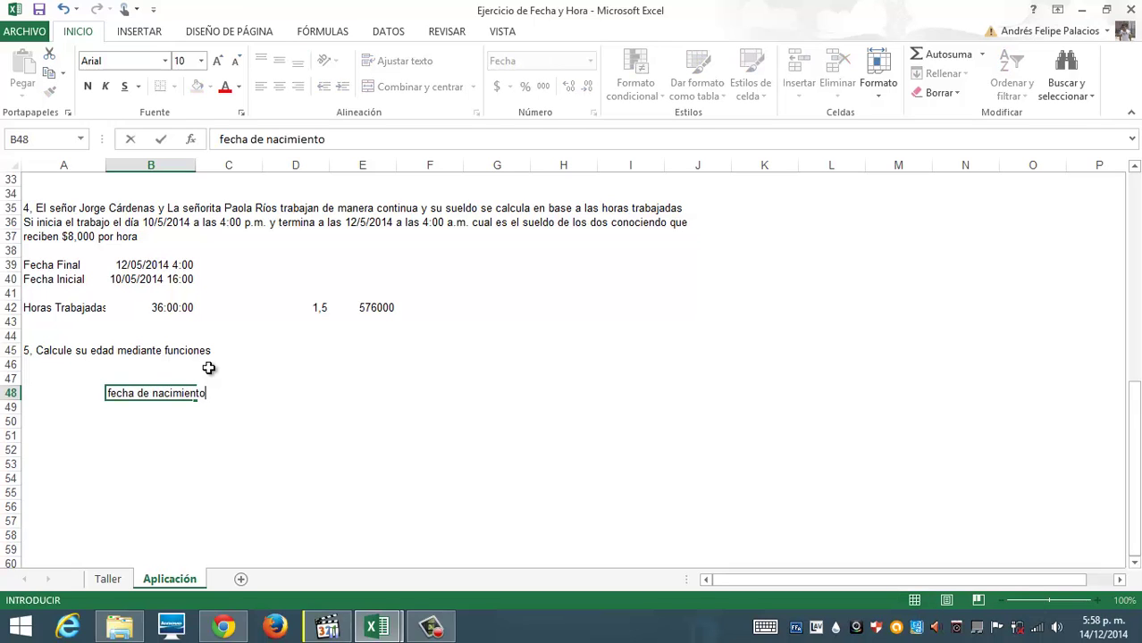
pyautogui.press('Return')
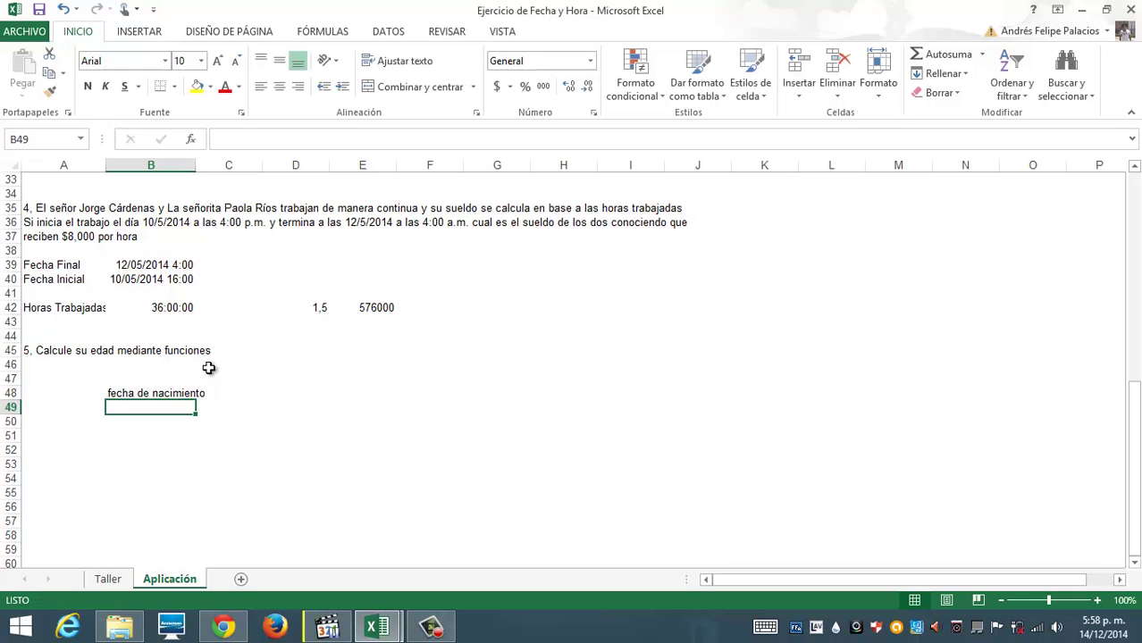
pyautogui.write('fecha')
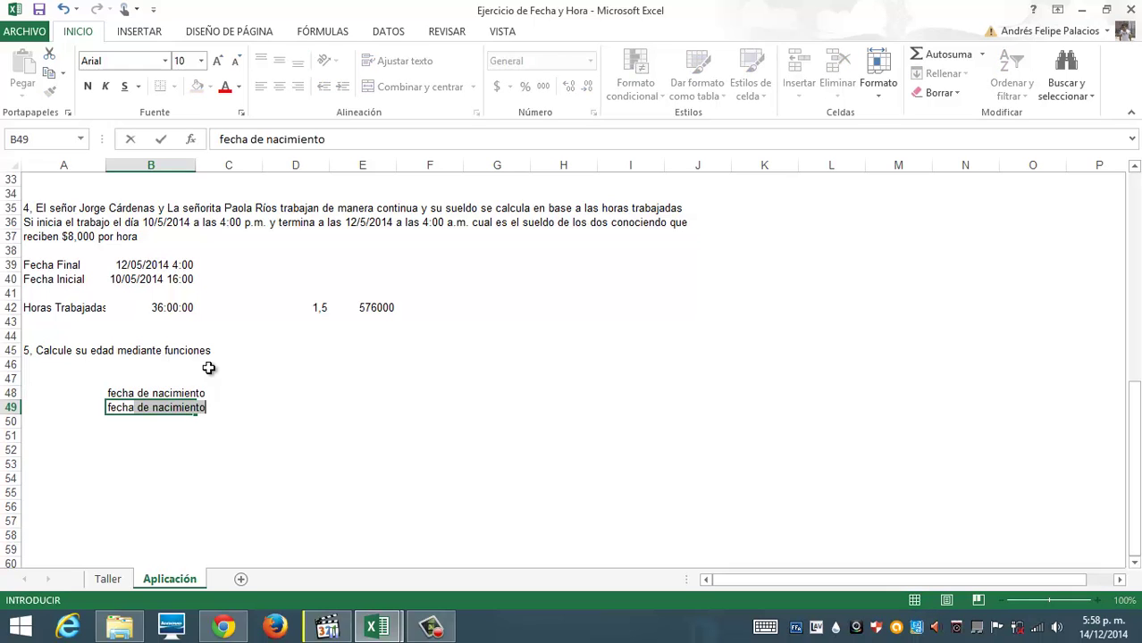
pyautogui.write(' actual')
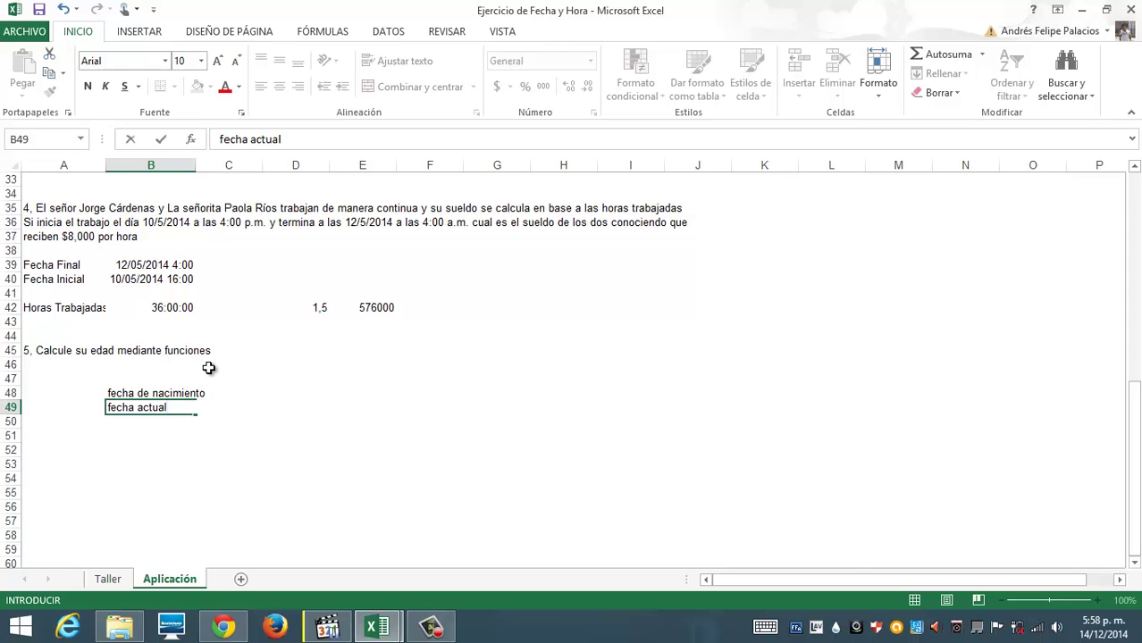
pyautogui.click(239, 395)
# Step: Enter the date of birth in D48 and the current date 14/12/2014 in D49
pyautogui.click(276, 399)
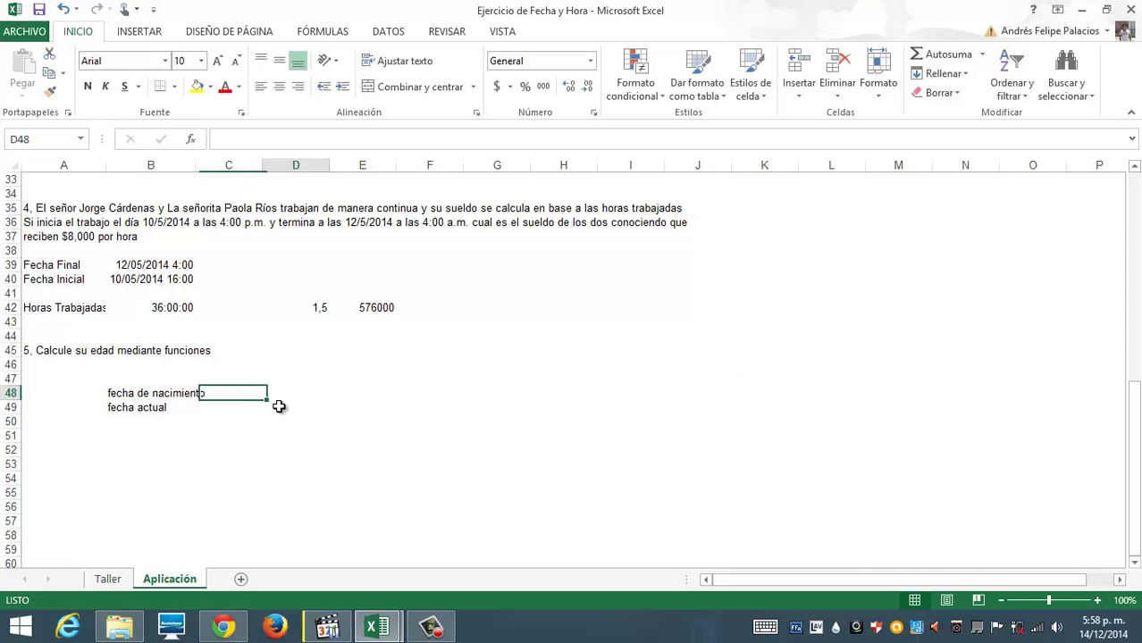
pyautogui.write('0')
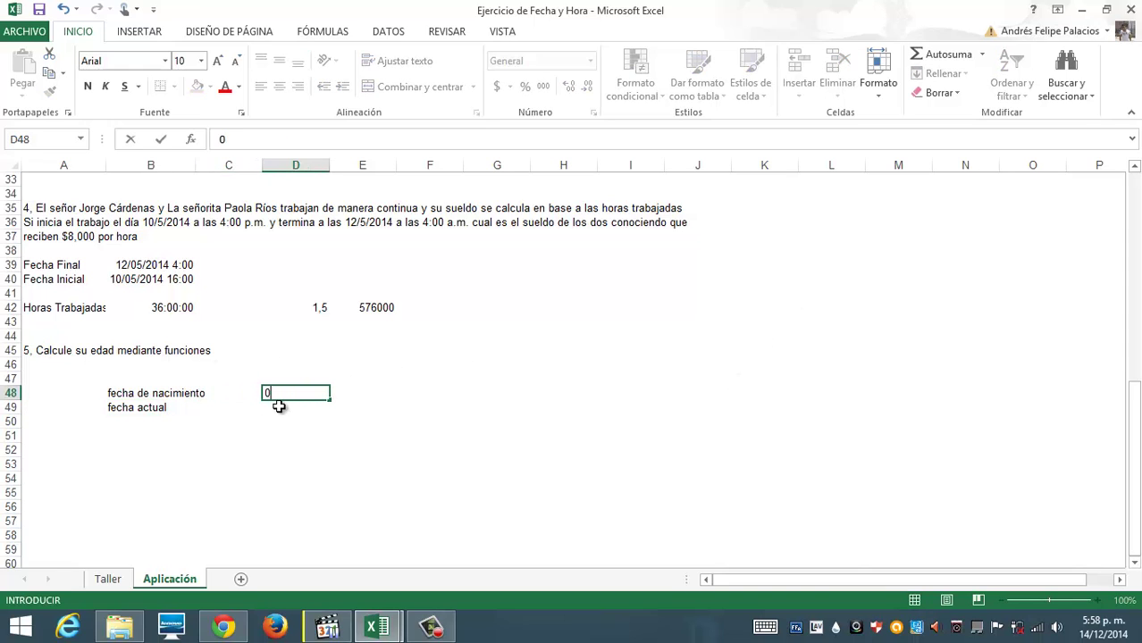
pyautogui.write('4/04/1992')
pyautogui.press('Return')
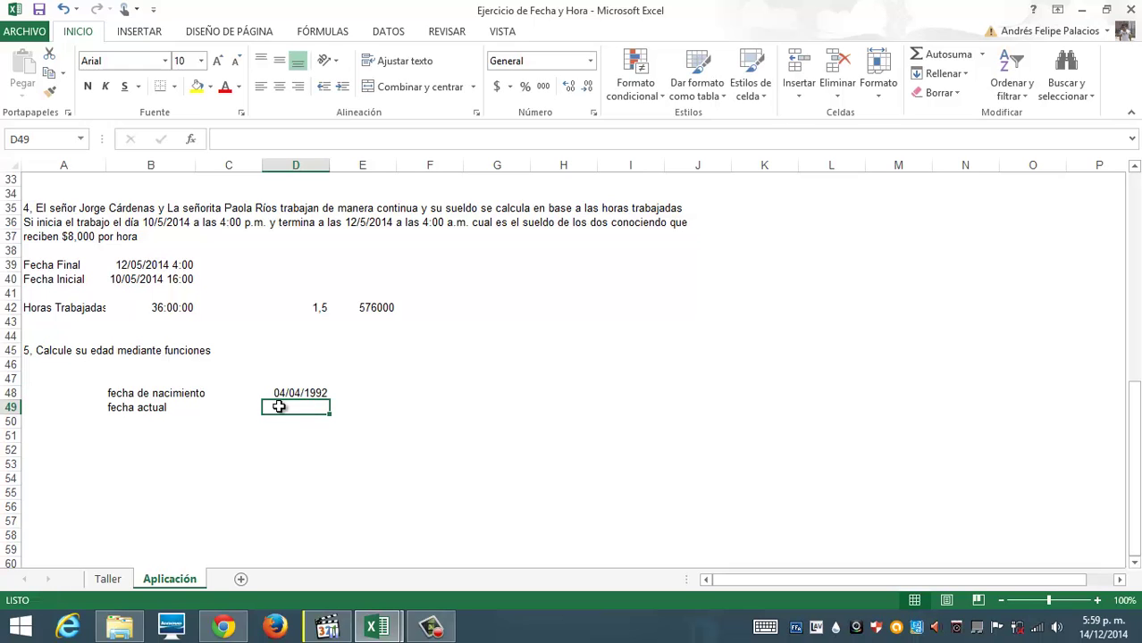
pyautogui.write('14/12/2014')
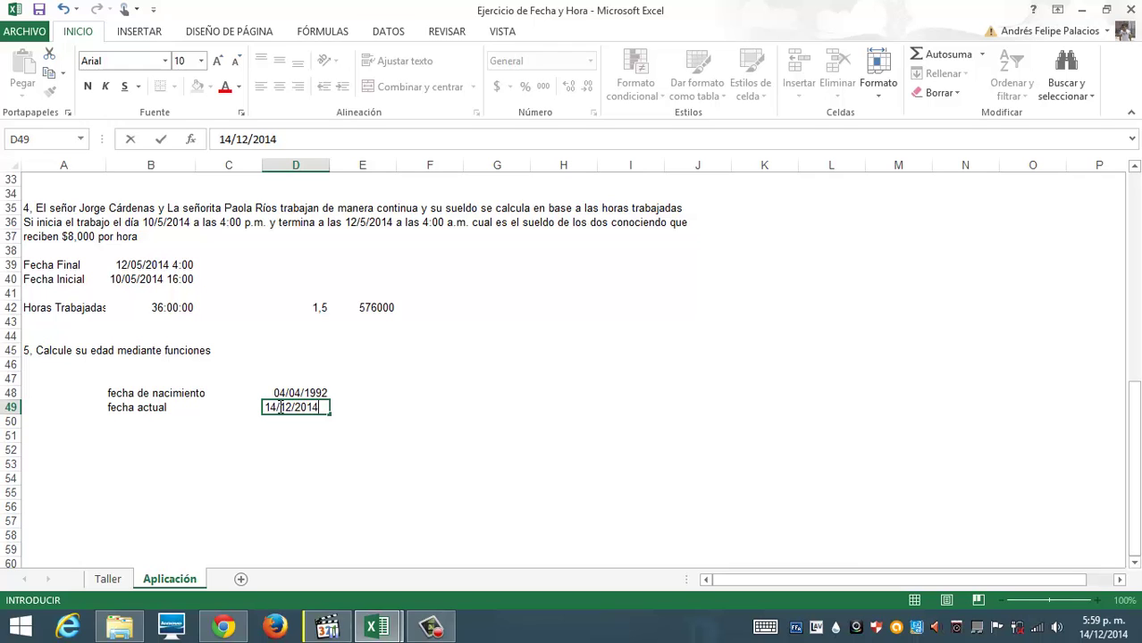
pyautogui.press('Return')
# Step: Calculate the age in D52 with the FRAC.AÑO function, using D48 as start date, D49 as end date and base 0
pyautogui.click(324, 448)
pyautogui.write('=')
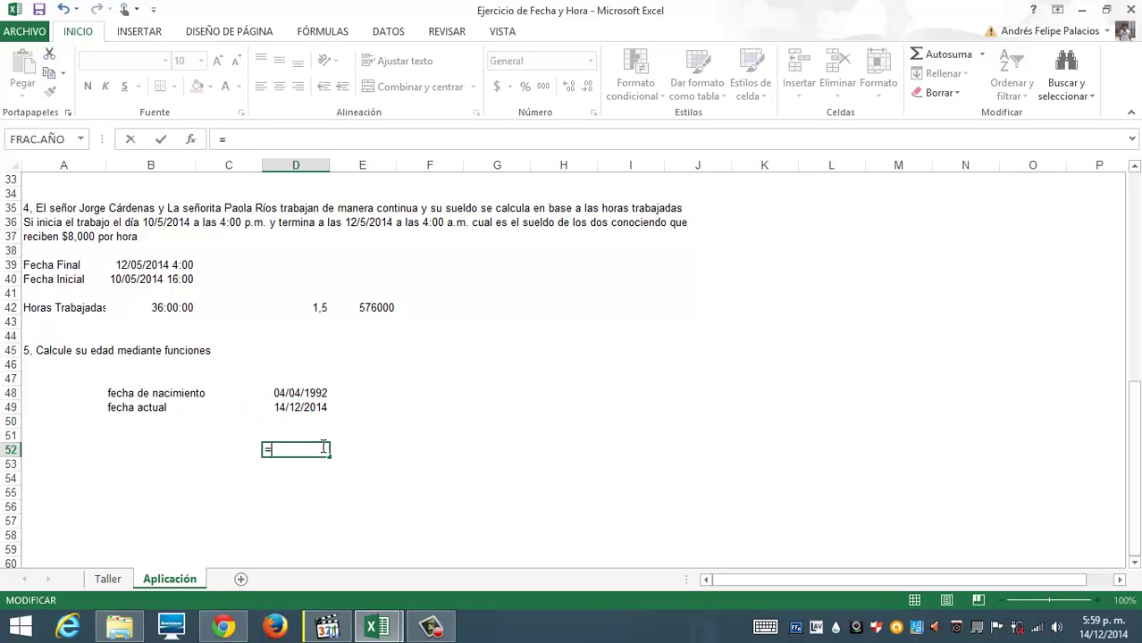
pyautogui.click(316, 31)
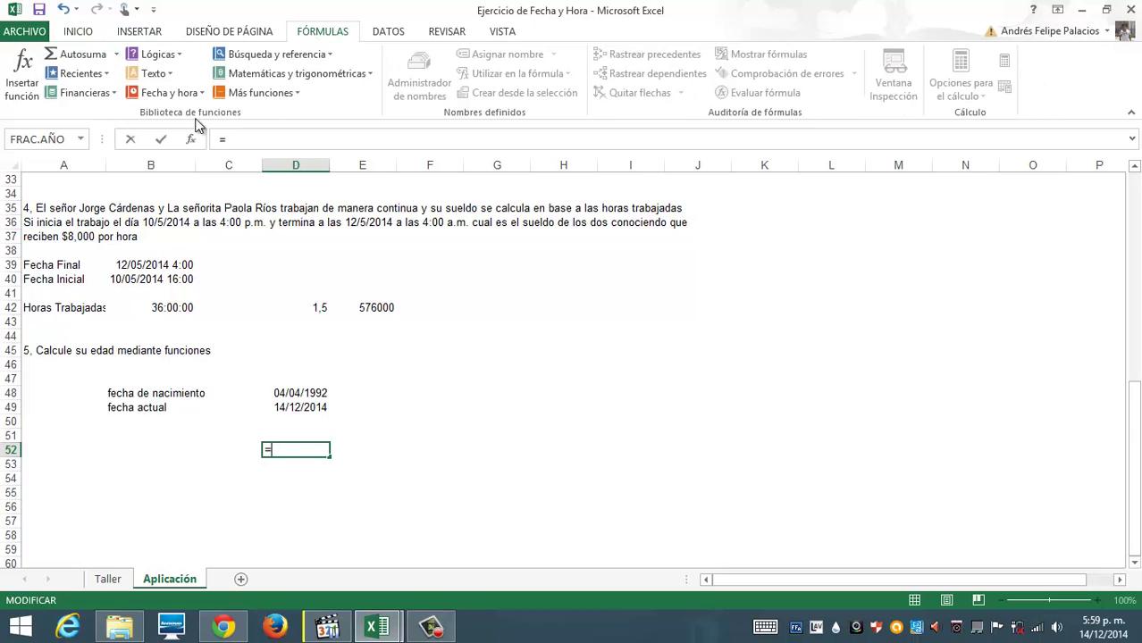
pyautogui.click(189, 95)
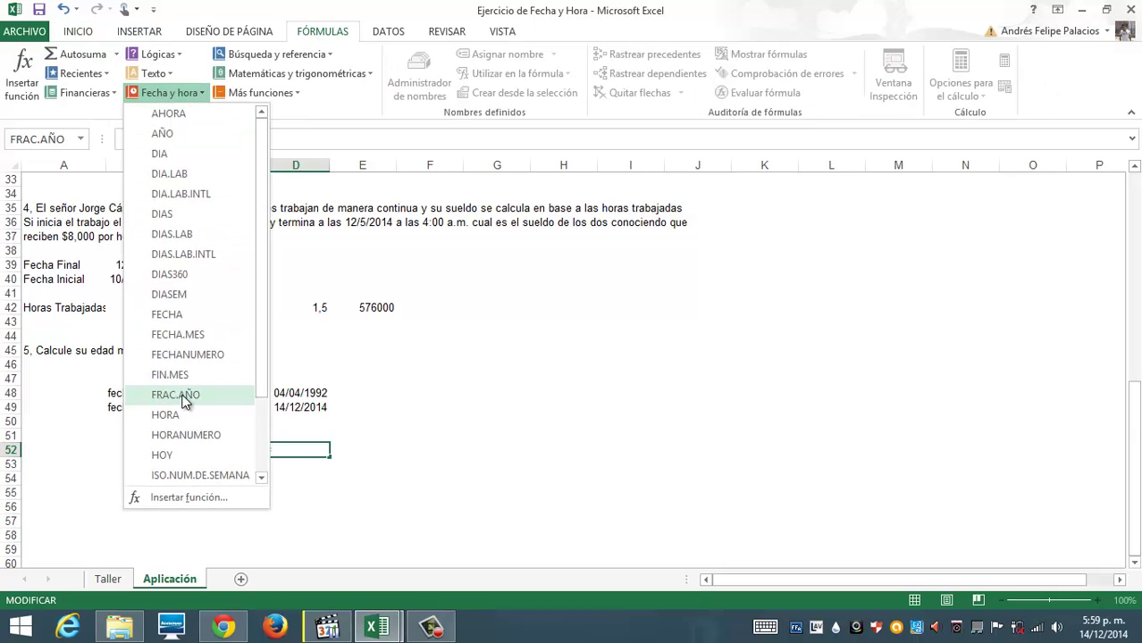
pyautogui.click(175, 395)
pyautogui.moveTo(492, 93); pyautogui.dragTo(571, 87)
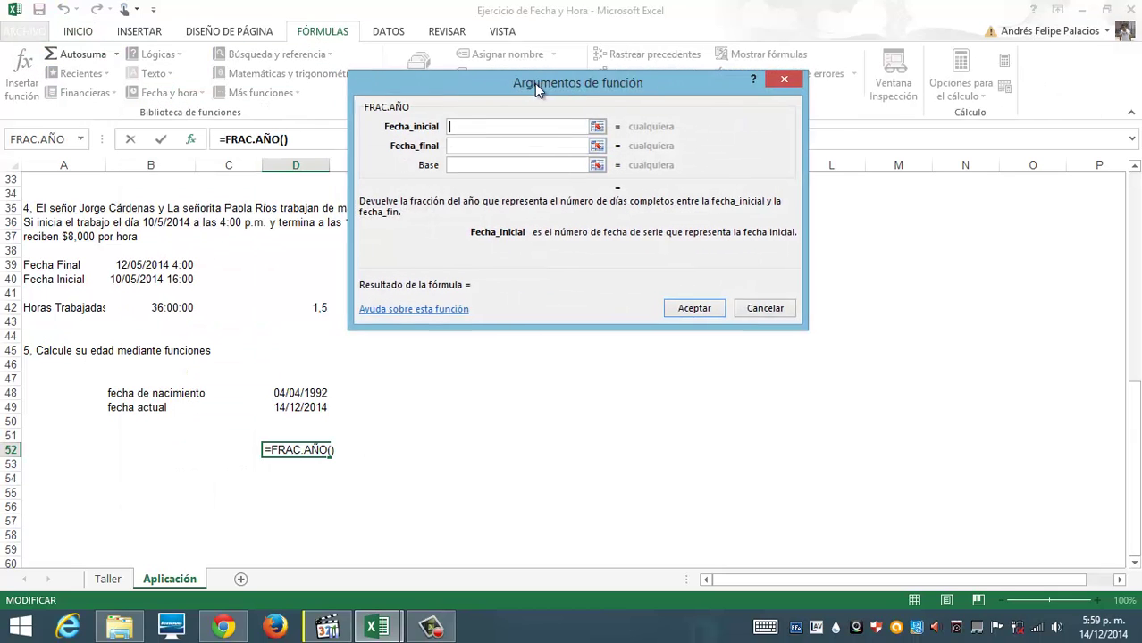
pyautogui.click(300, 394)
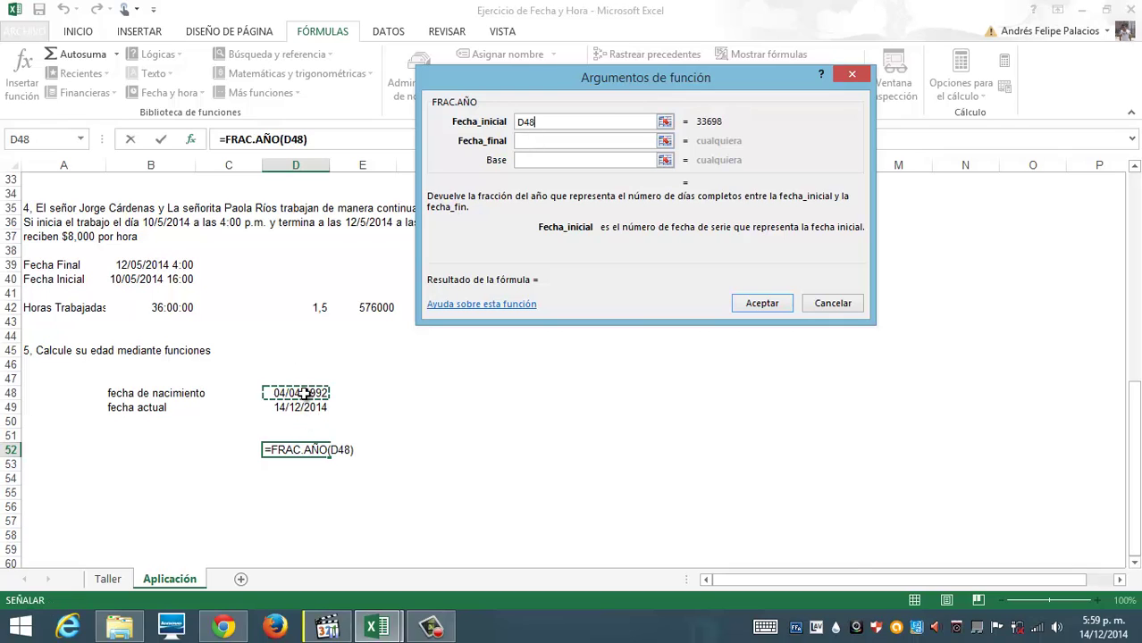
pyautogui.click(573, 142)
pyautogui.click(298, 407)
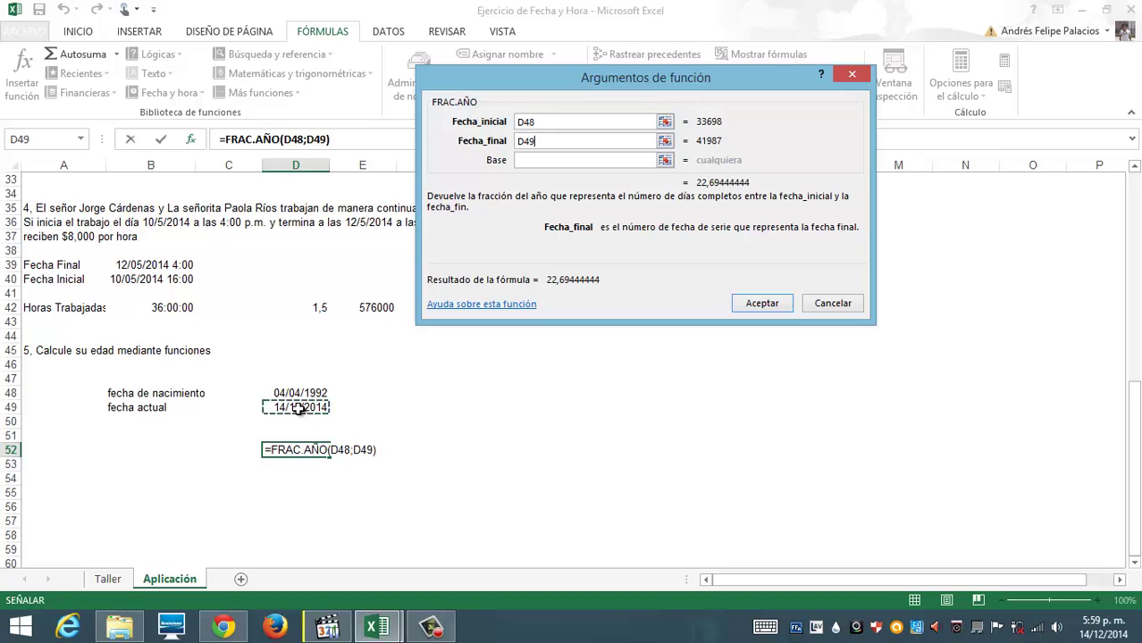
pyautogui.click(563, 157)
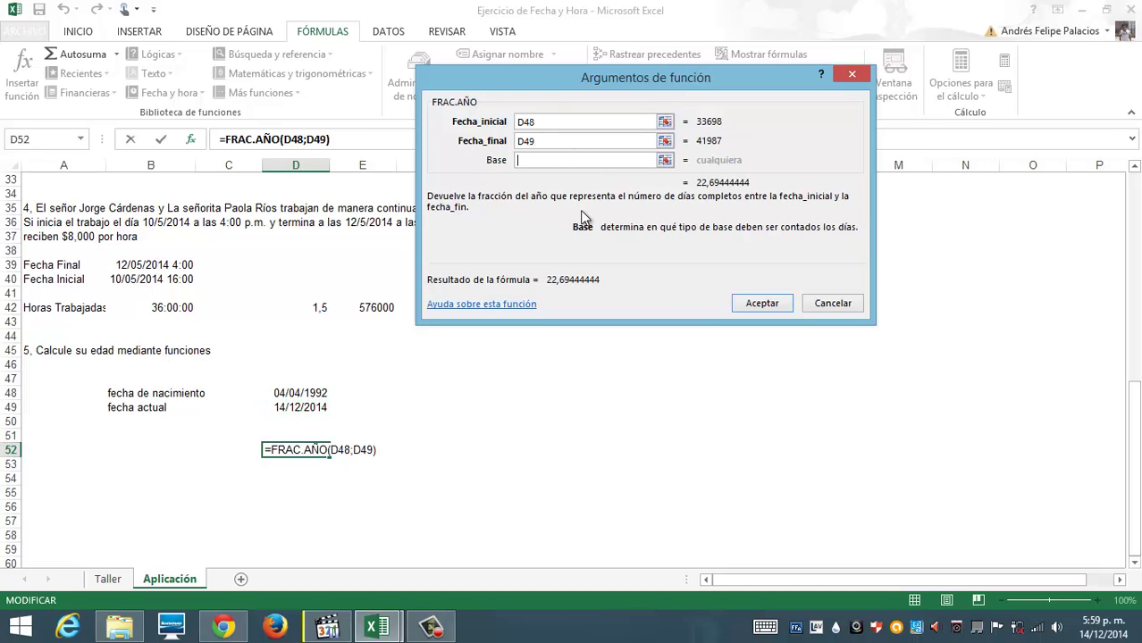
pyautogui.write('0')
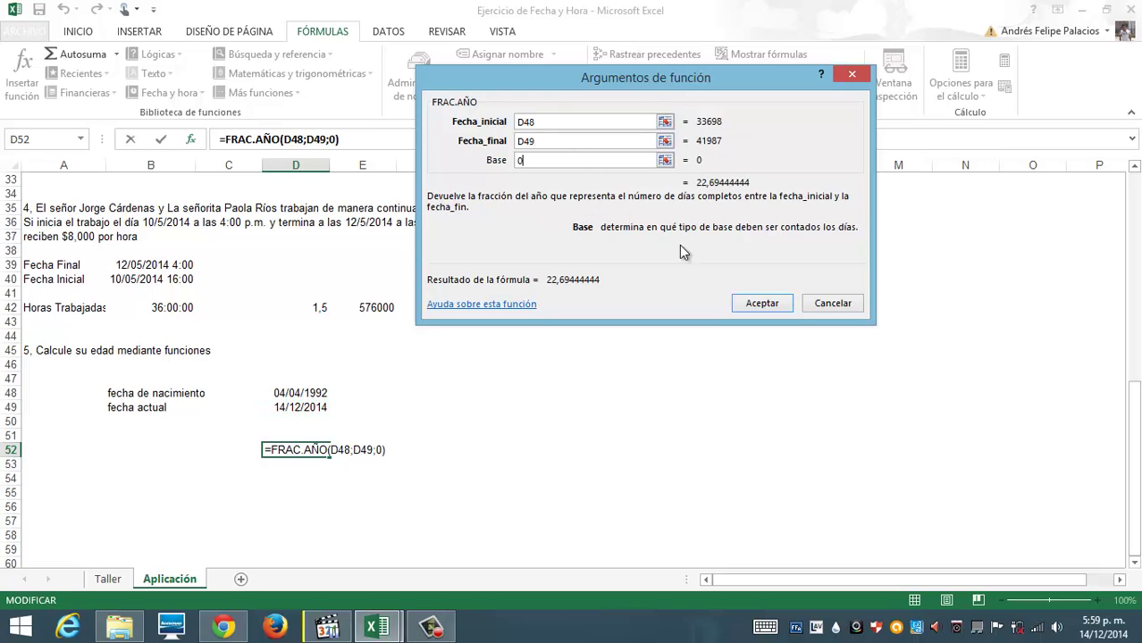
pyautogui.click(761, 305)
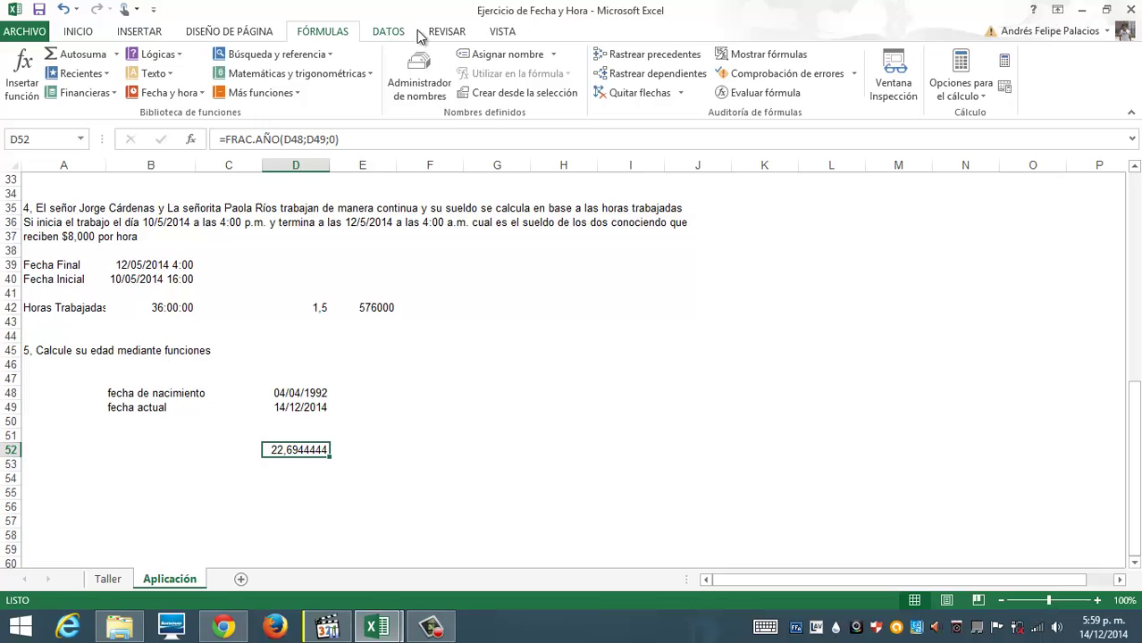
# Step: Reduce the age in D52 to one decimal place
pyautogui.click(82, 32)
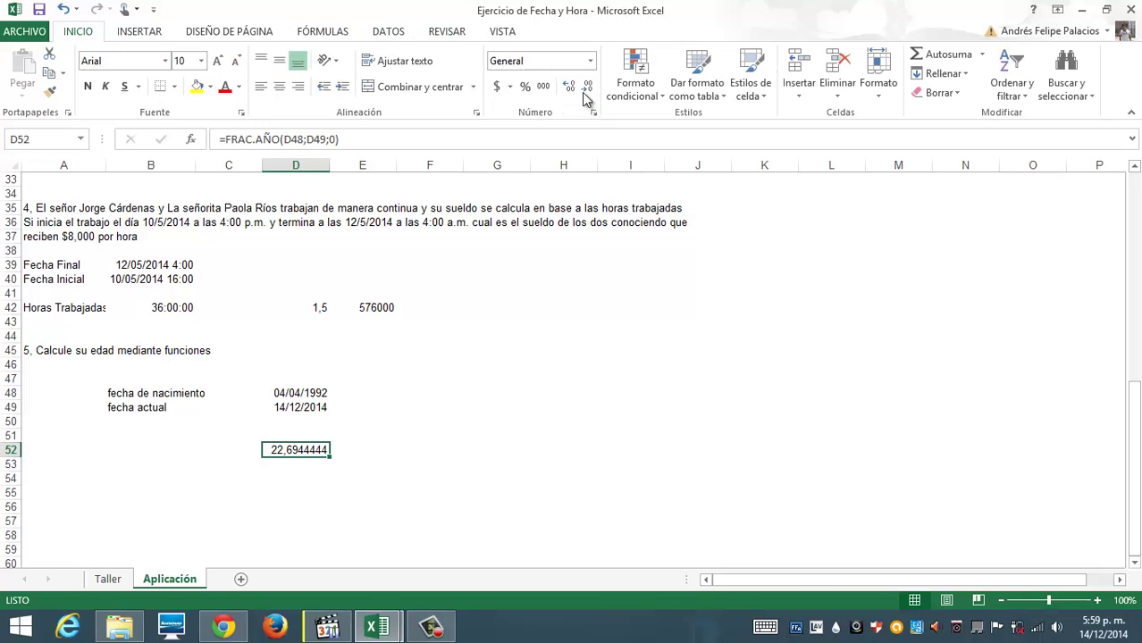
pyautogui.click(587, 89)
pyautogui.click(586, 89)
pyautogui.click(587, 89)
pyautogui.click(587, 89)
pyautogui.click(587, 89)
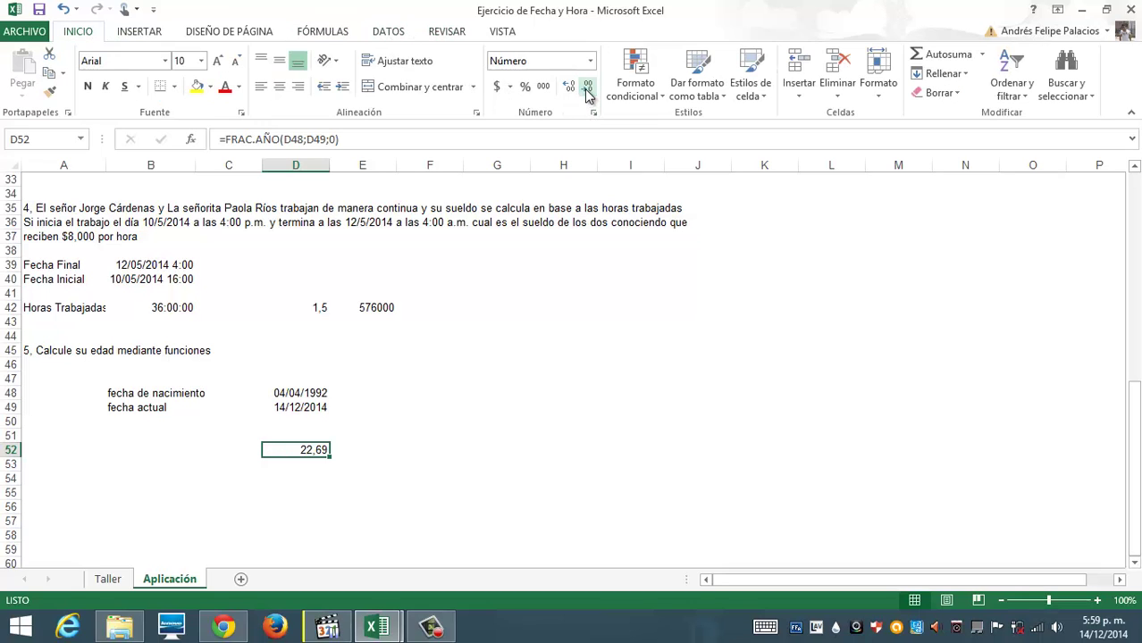
pyautogui.click(587, 90)
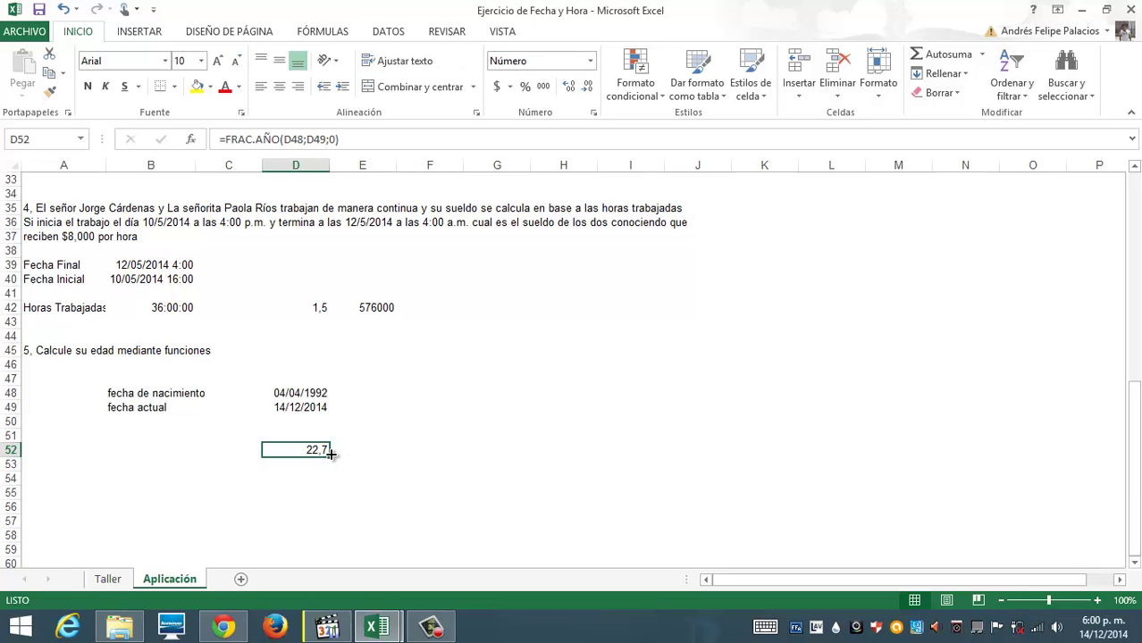
pyautogui.click(589, 89)
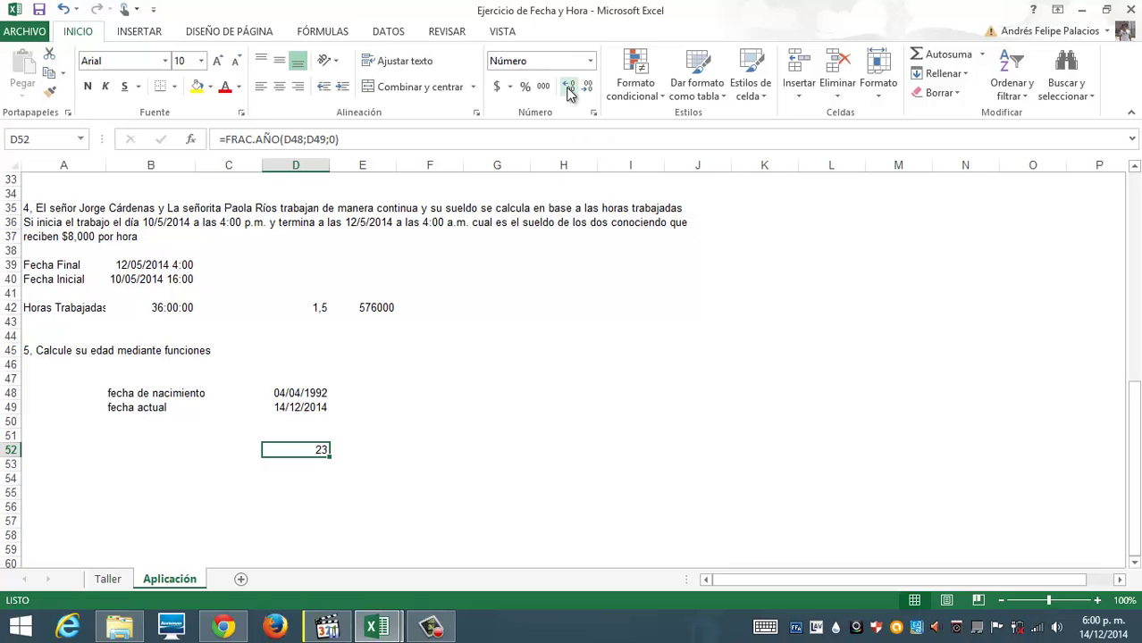
pyautogui.click(569, 90)
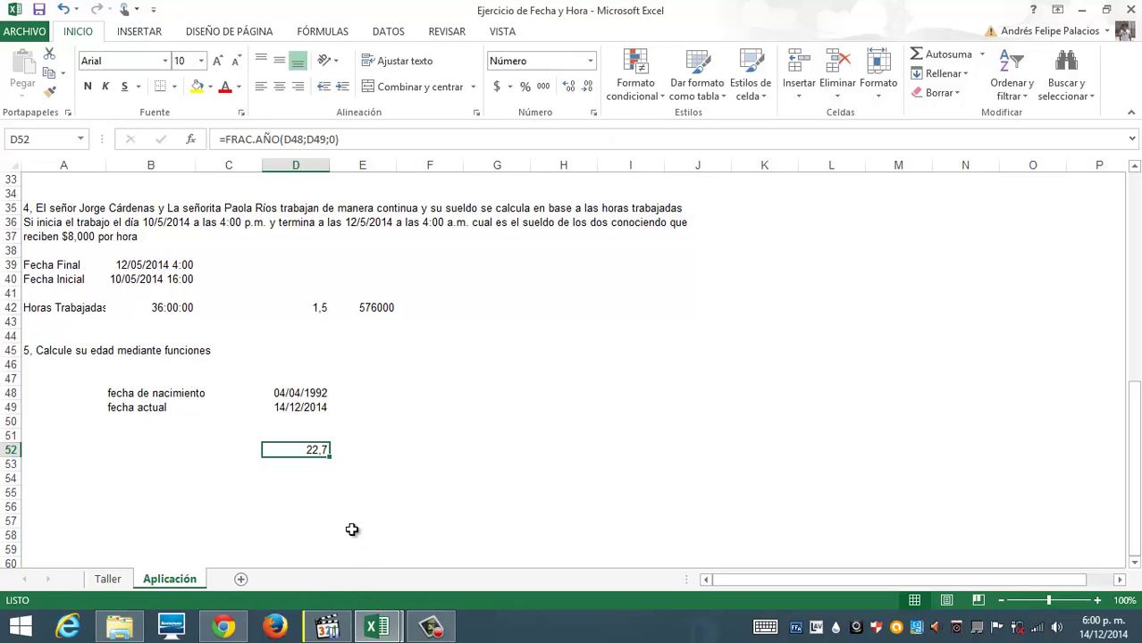
pyautogui.hotkey('alt', 'Tab')
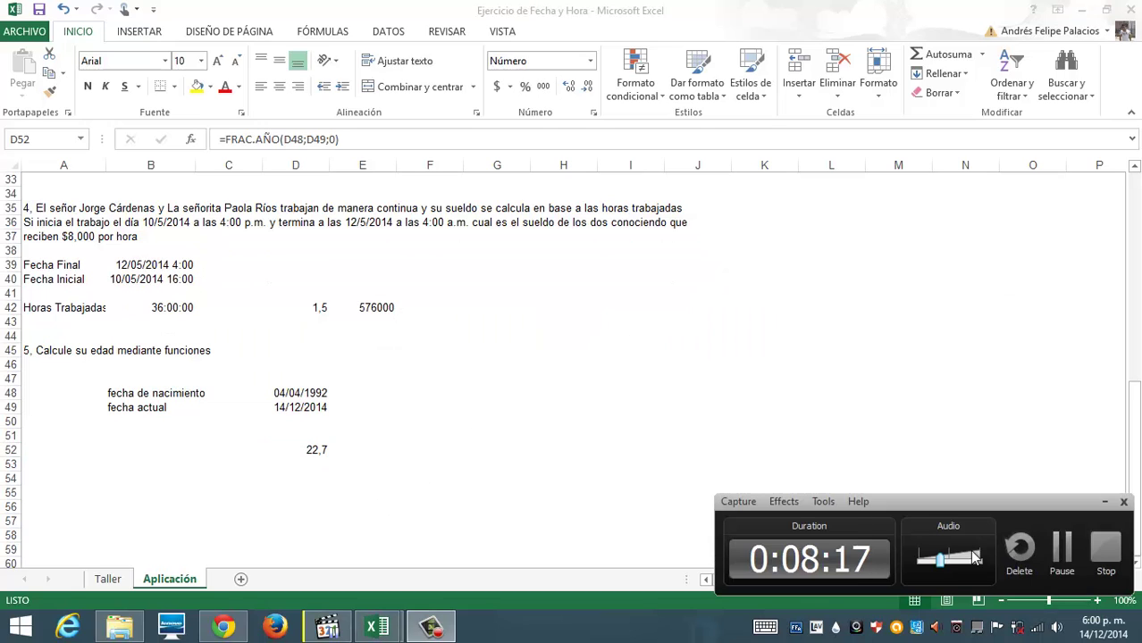